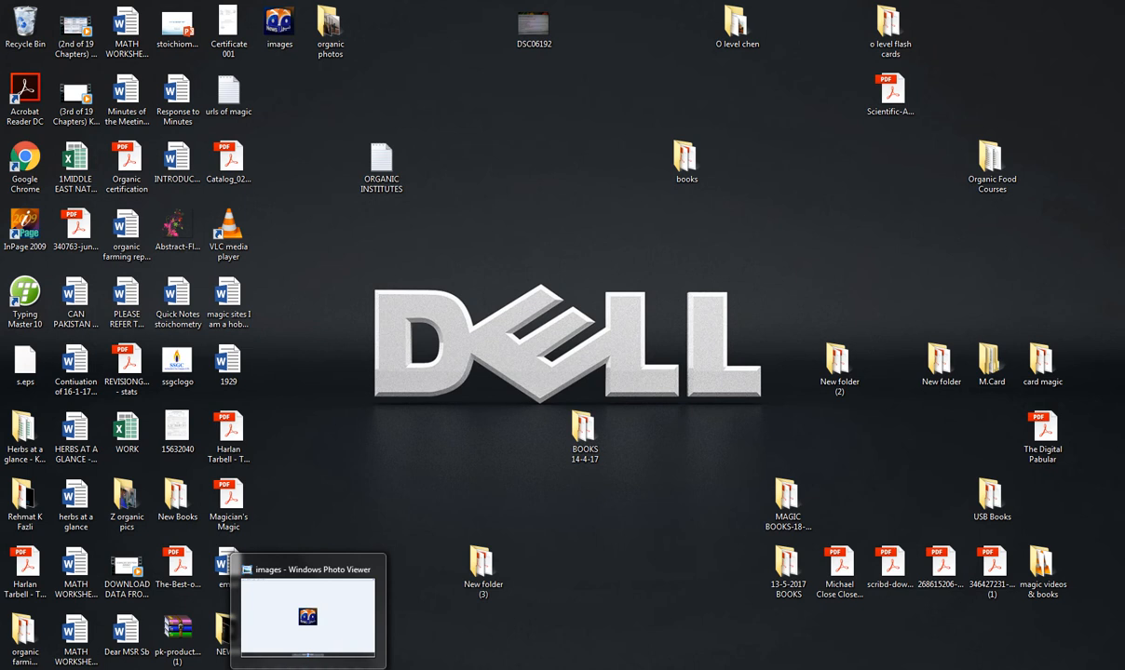
# - Switch to the blank Word document Document2 and go to the start of its page
pyautogui.moveTo(267, 668)
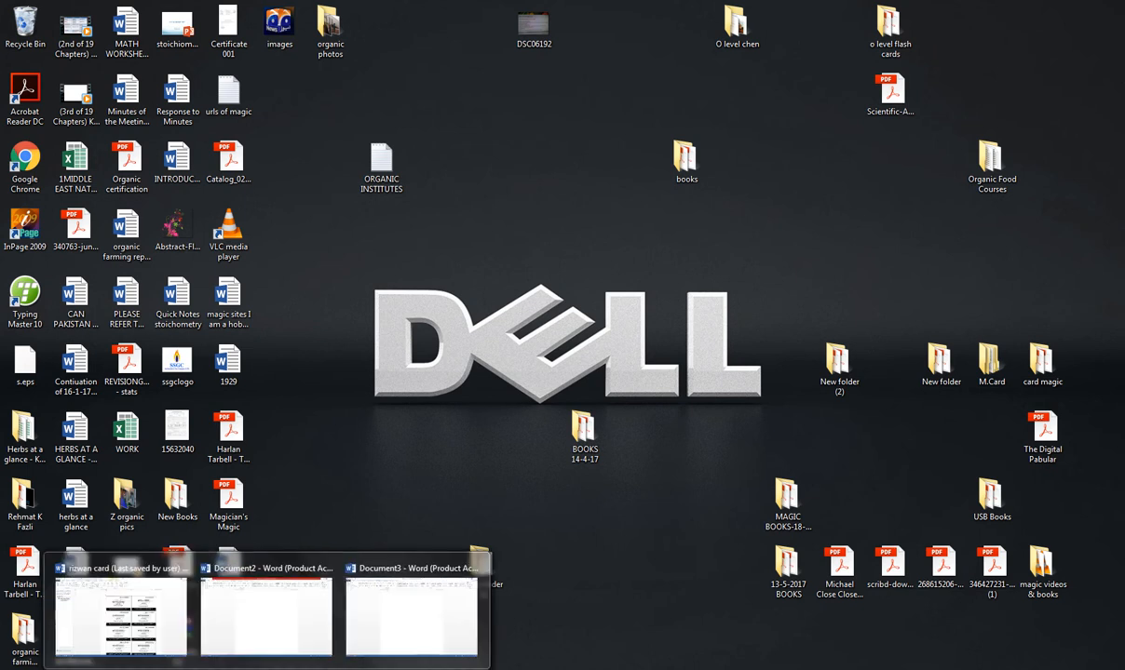
pyautogui.click(295, 637)
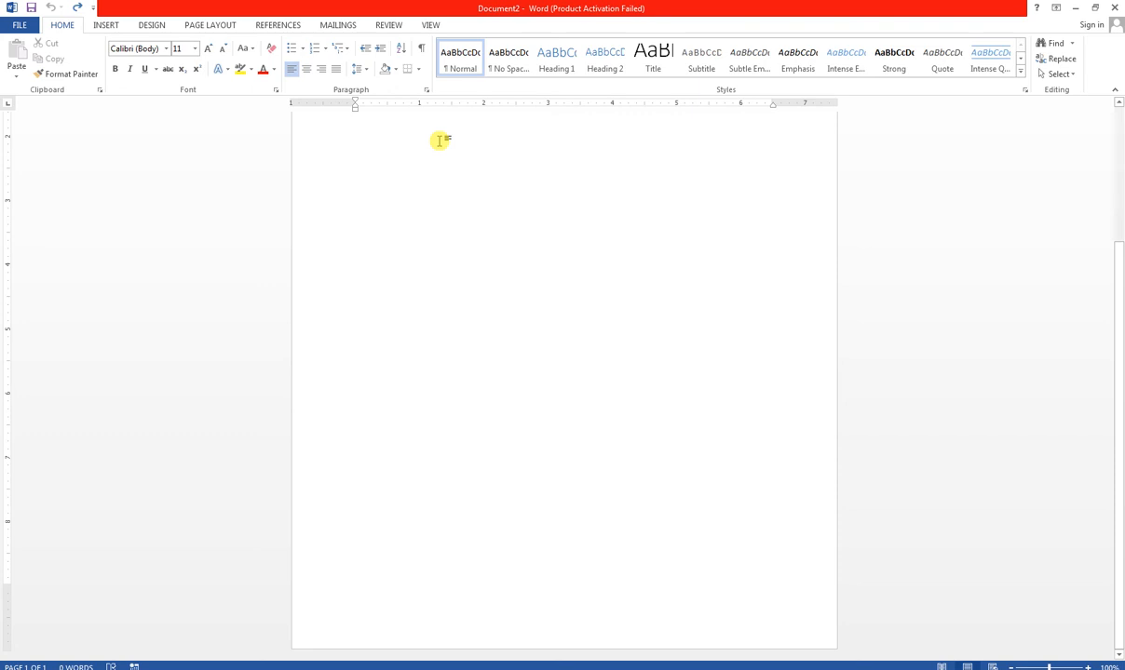
pyautogui.scroll(3, 397, 195)
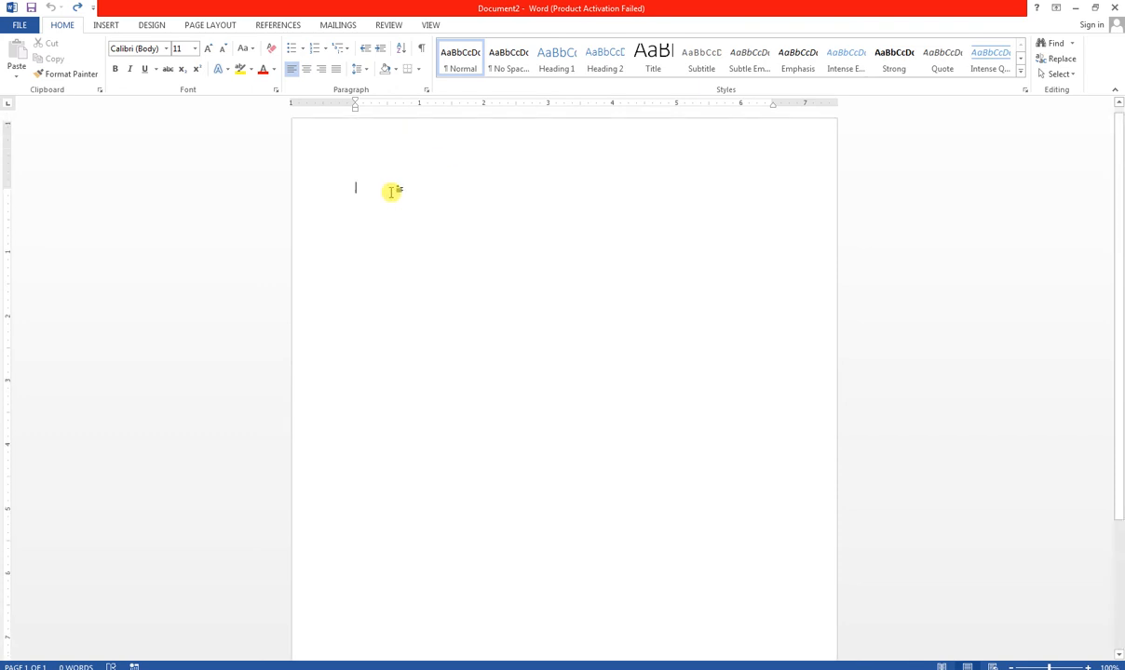
# - Insert a table with two columns and five rows in the blank document
pyautogui.click(109, 25)
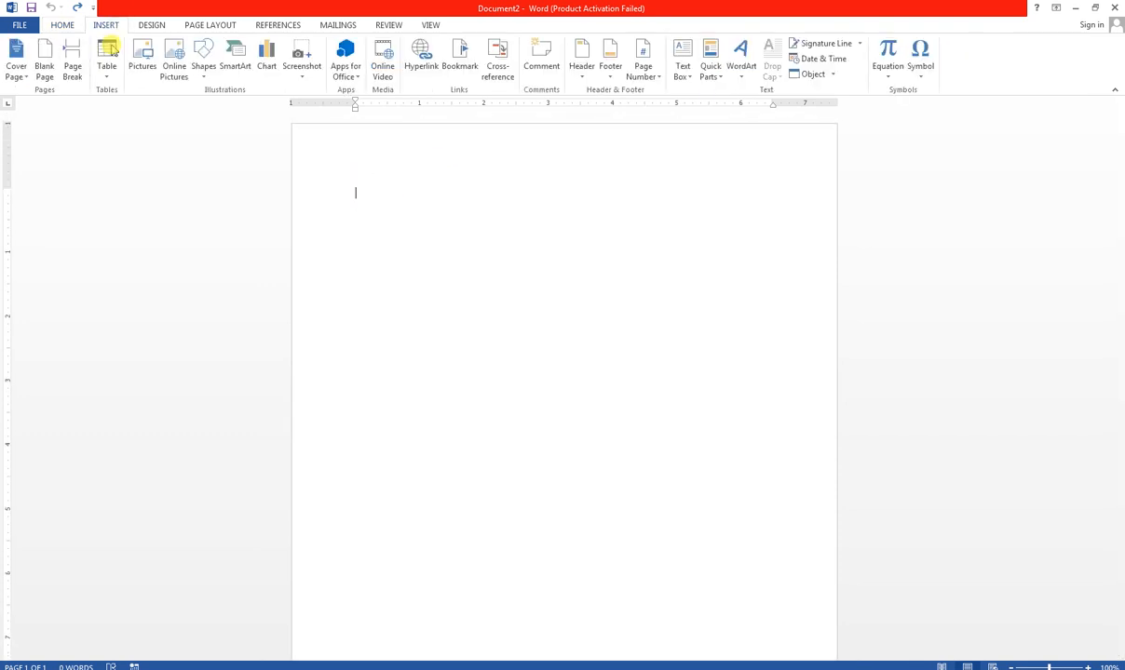
pyautogui.click(113, 81)
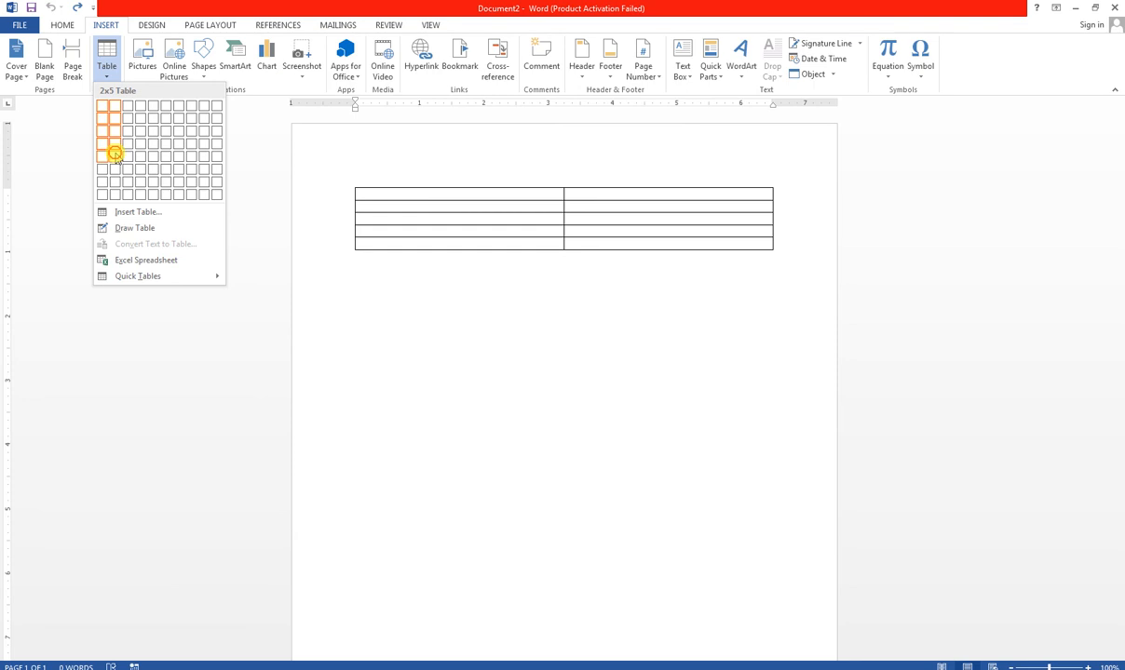
pyautogui.click(113, 153)
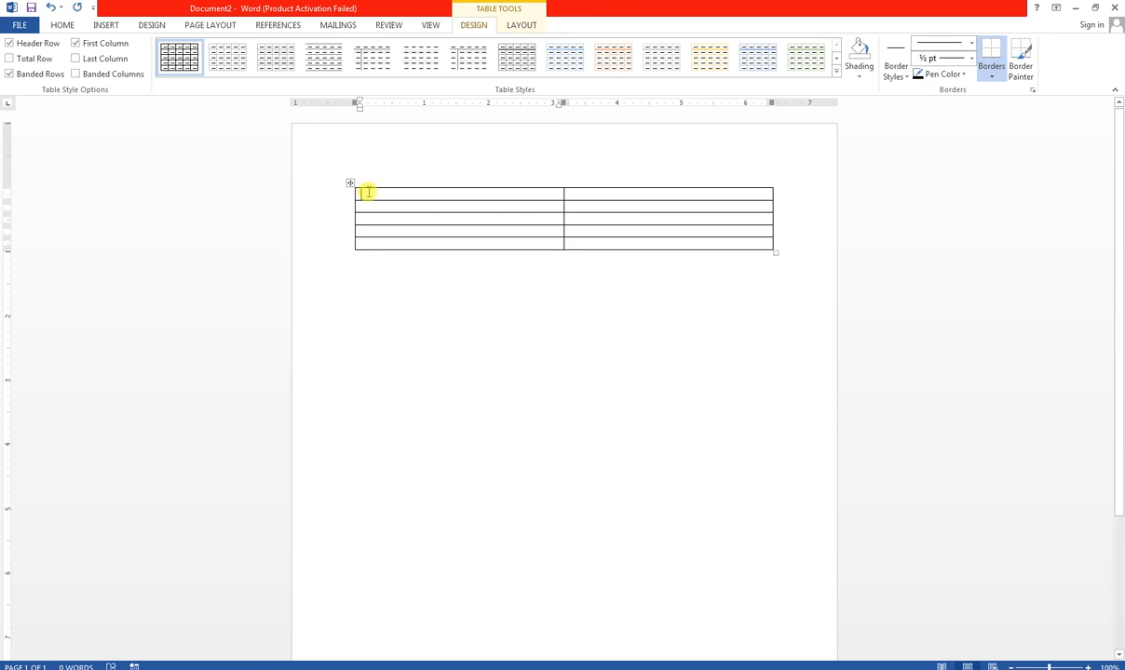
# - Try centring the table with a 2-inch first row and a 3.5-inch first column, and undo the change
pyautogui.click(373, 240)
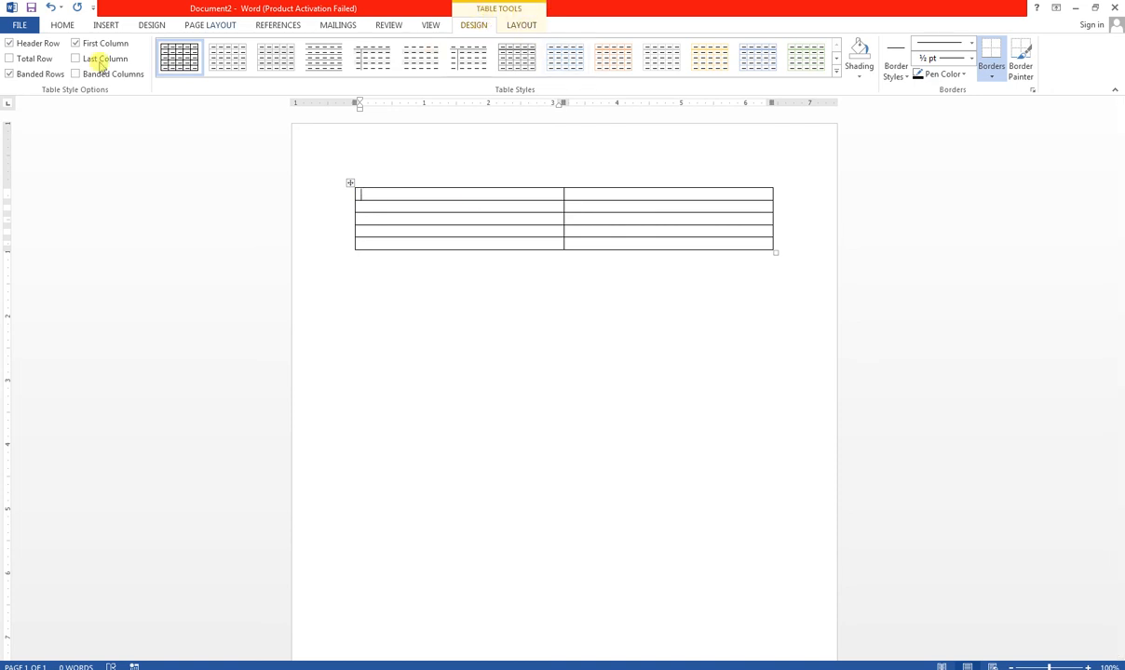
pyautogui.click(522, 27)
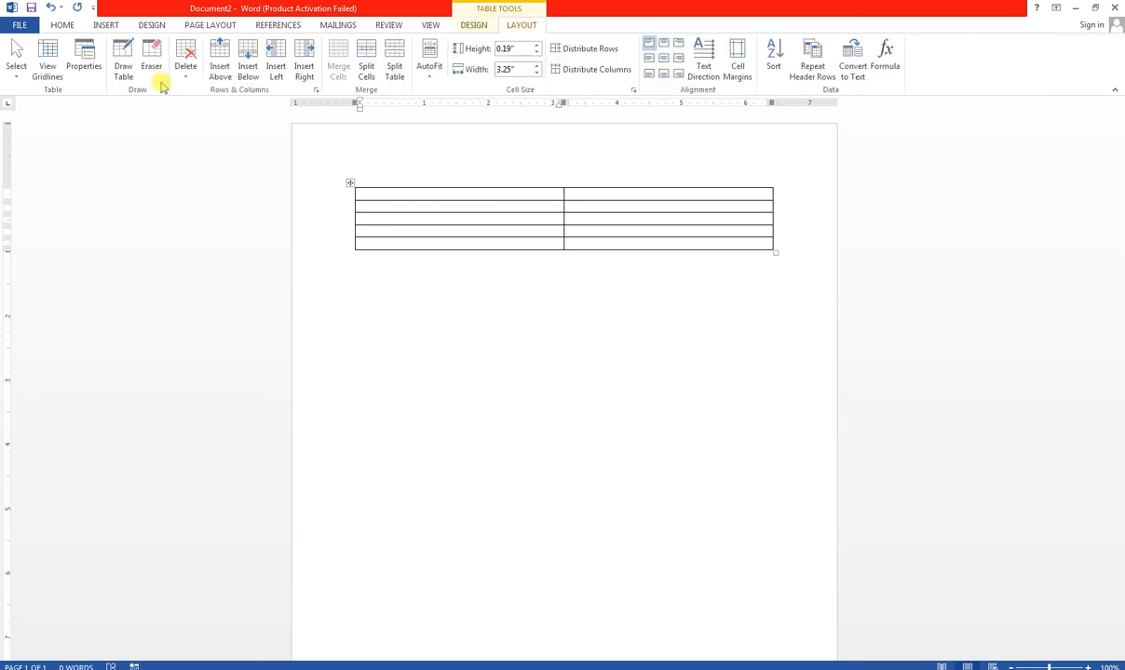
pyautogui.click(82, 76)
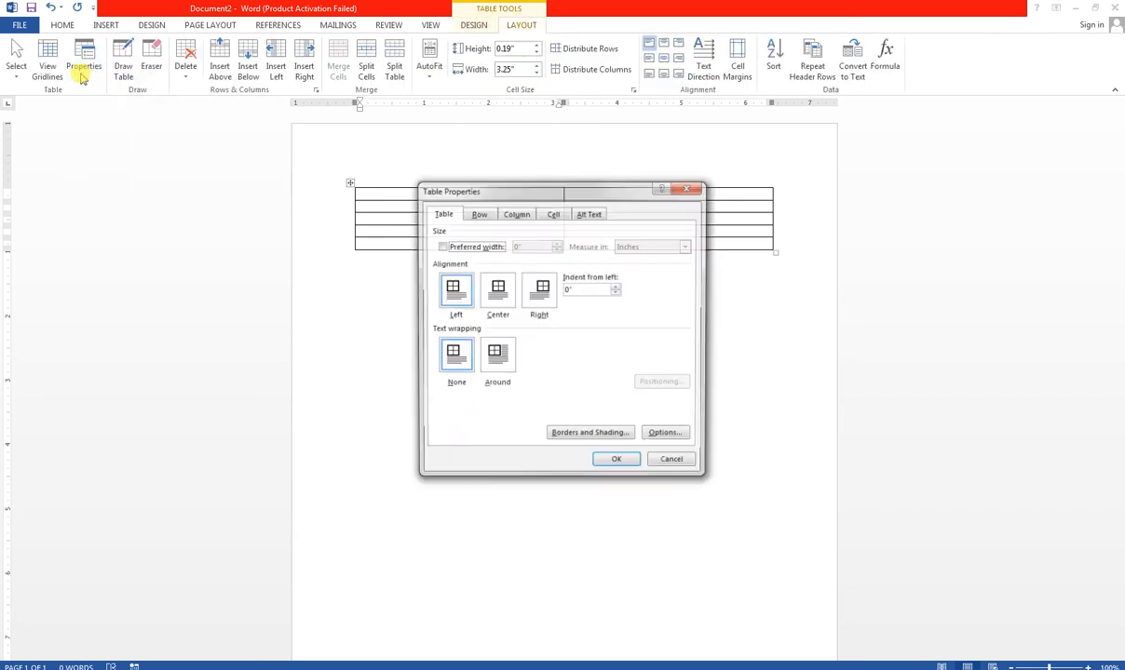
pyautogui.click(493, 299)
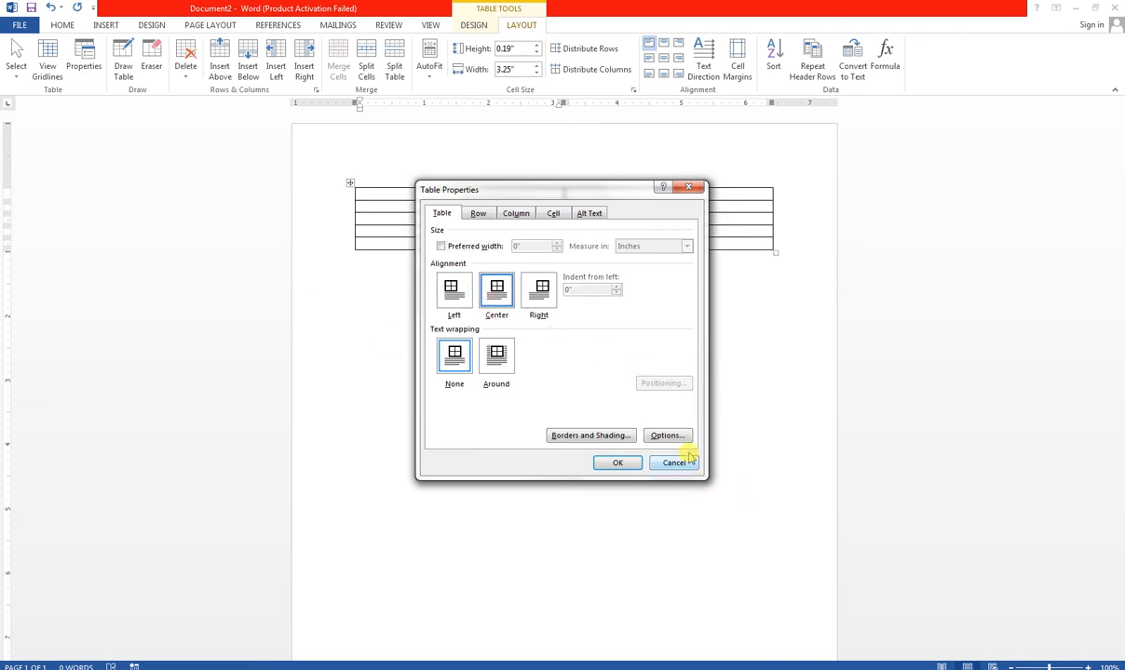
pyautogui.click(478, 214)
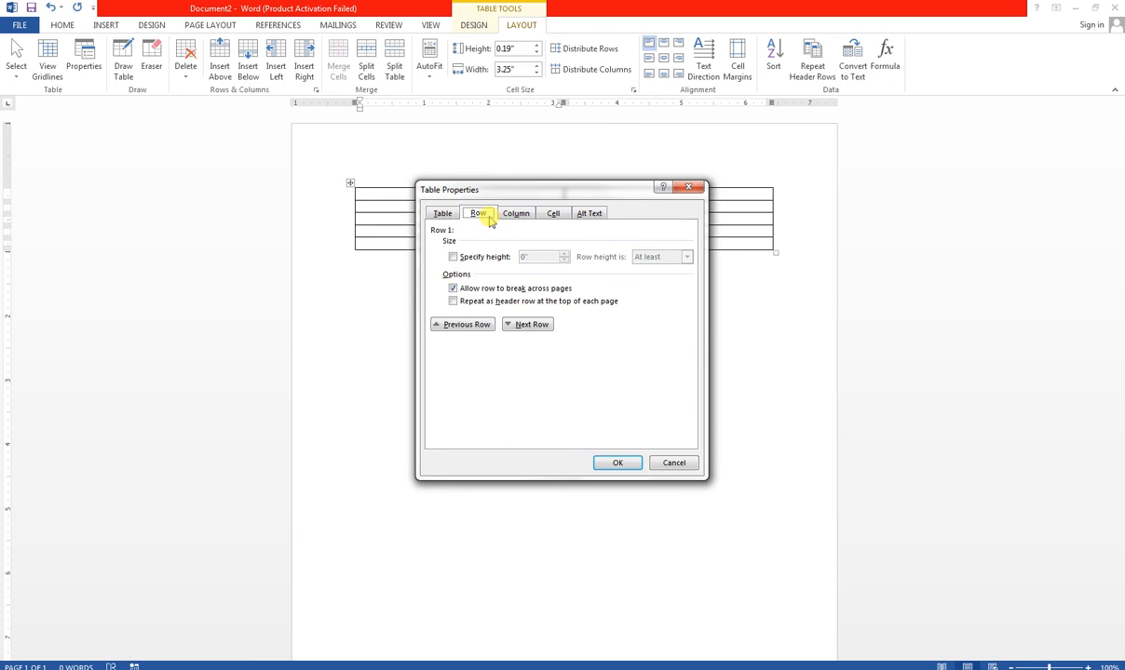
pyautogui.click(453, 258)
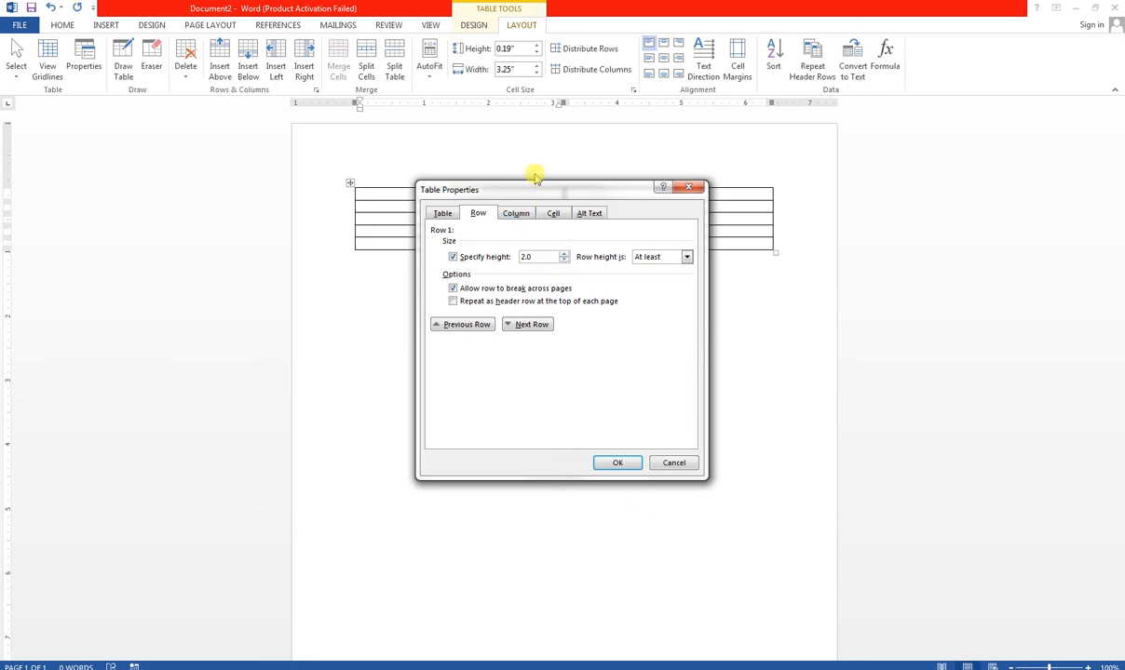
pyautogui.click(512, 213)
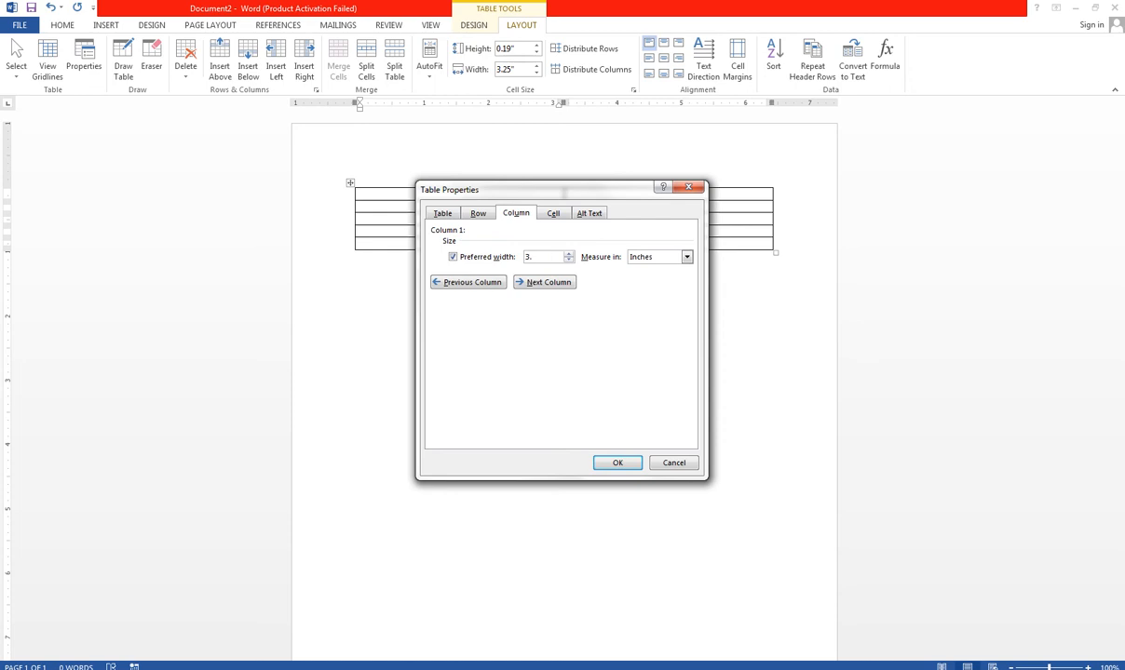
pyautogui.click(617, 463)
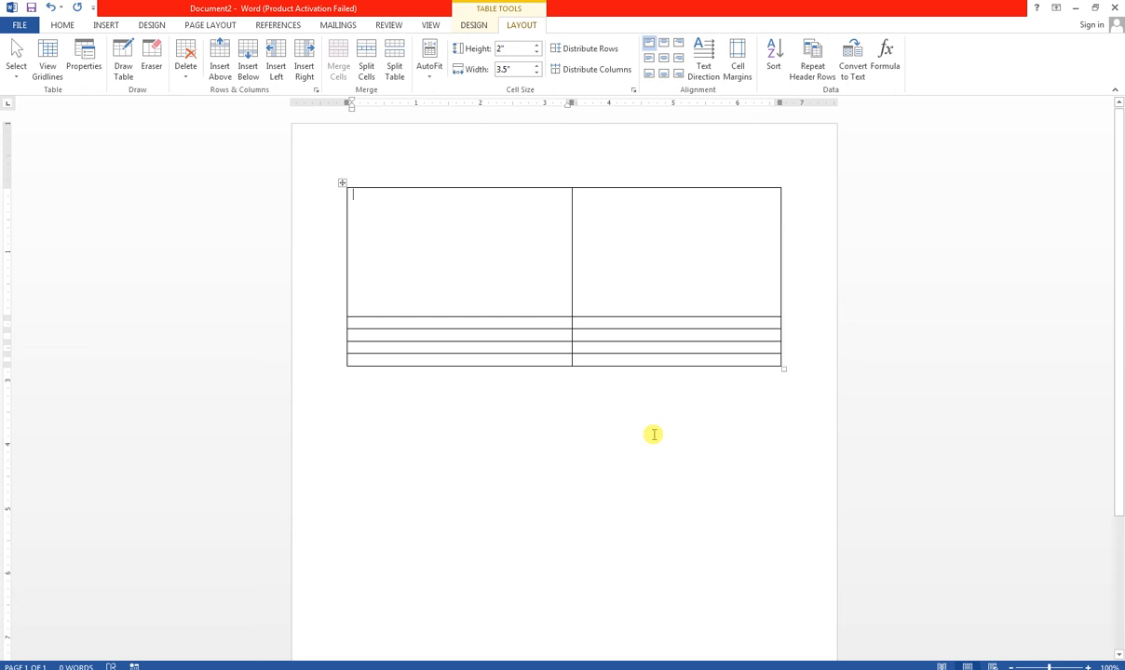
pyautogui.hotkey('ctrl', 'z')
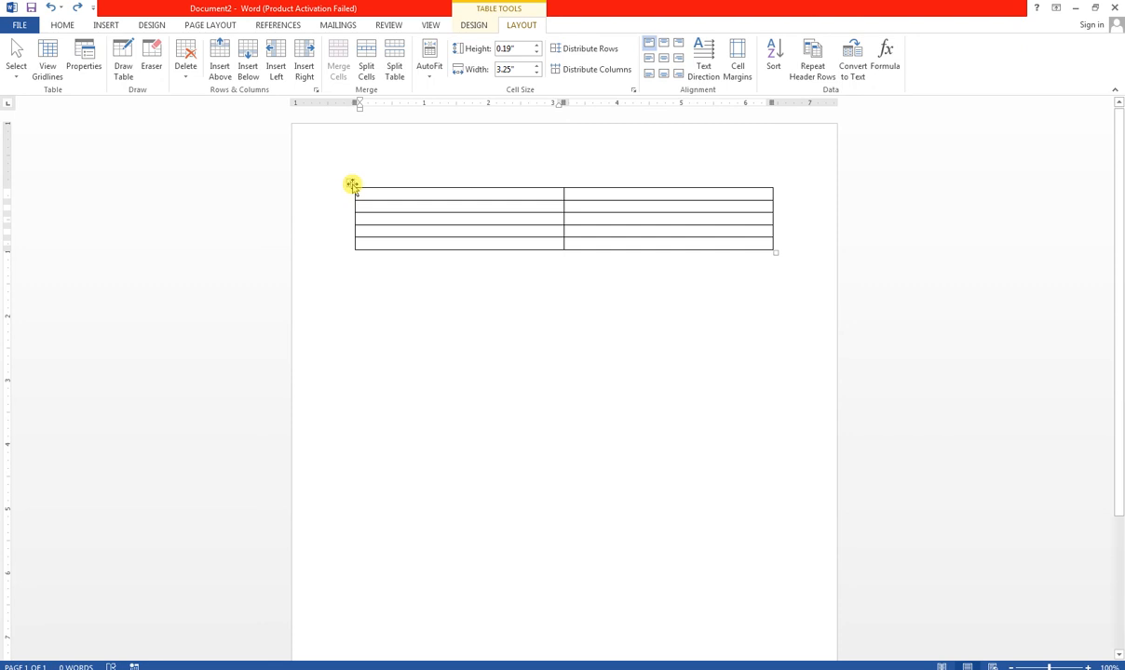
# - Select the whole table and set its alignment on the page to Center
pyautogui.click(352, 184)
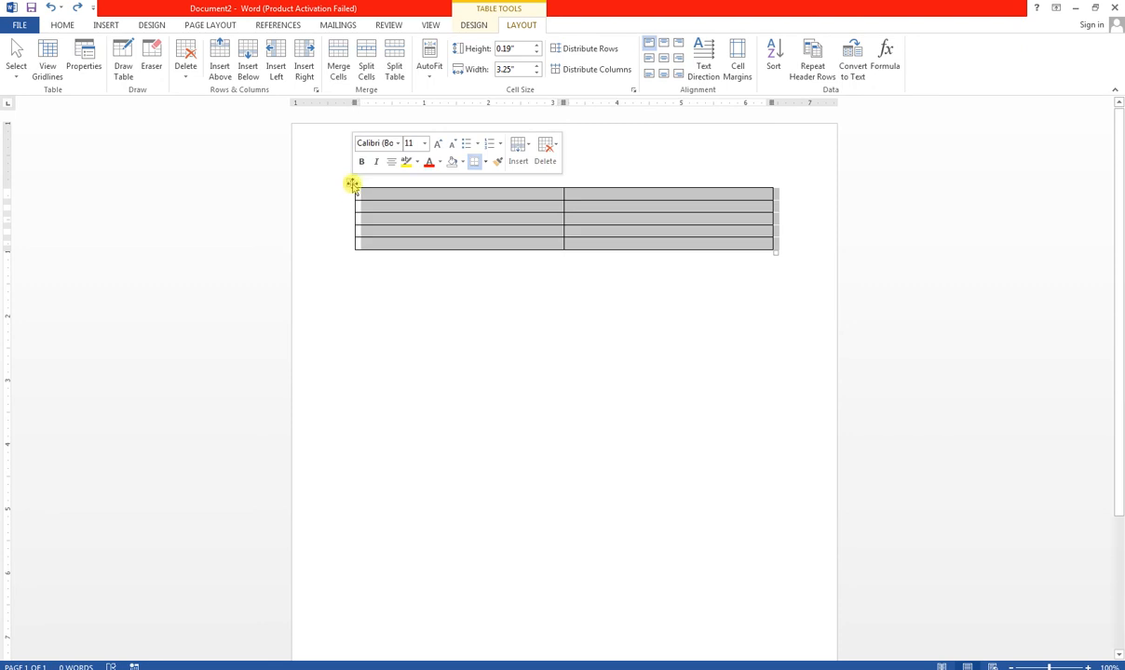
pyautogui.click(86, 67)
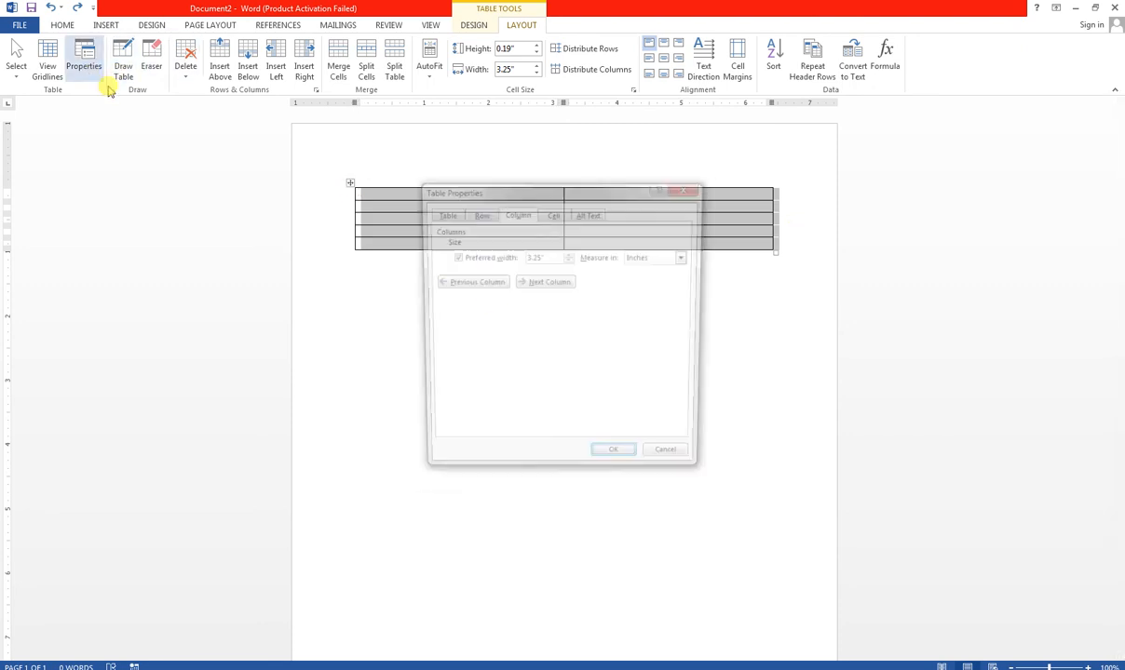
pyautogui.click(438, 214)
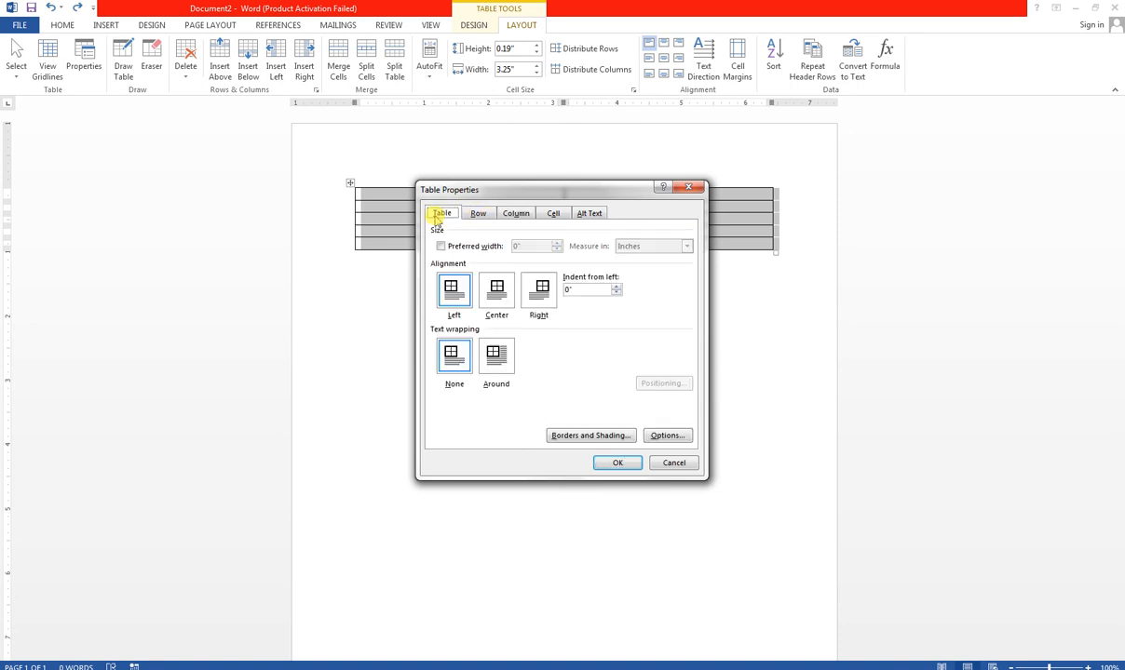
pyautogui.click(493, 292)
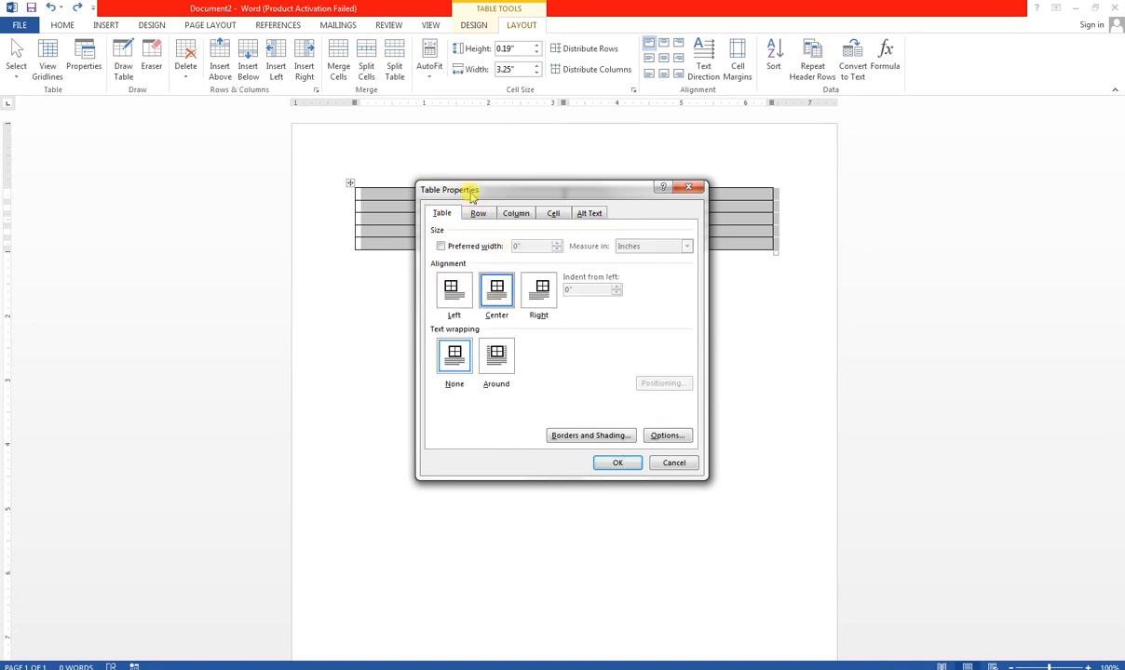
# - Set the height of all five rows to 2 inches and the preferred width of both columns to 3.5 inches
pyautogui.click(478, 213)
pyautogui.click(452, 256)
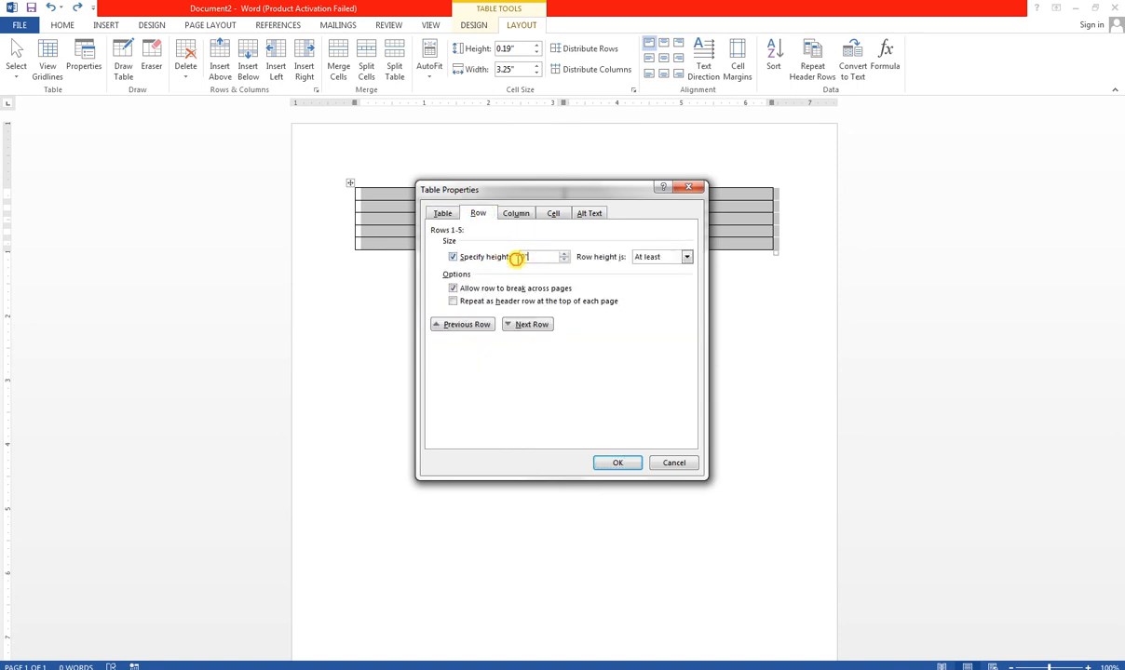
pyautogui.doubleClick(515, 257)
pyautogui.write('2')
pyautogui.click(514, 214)
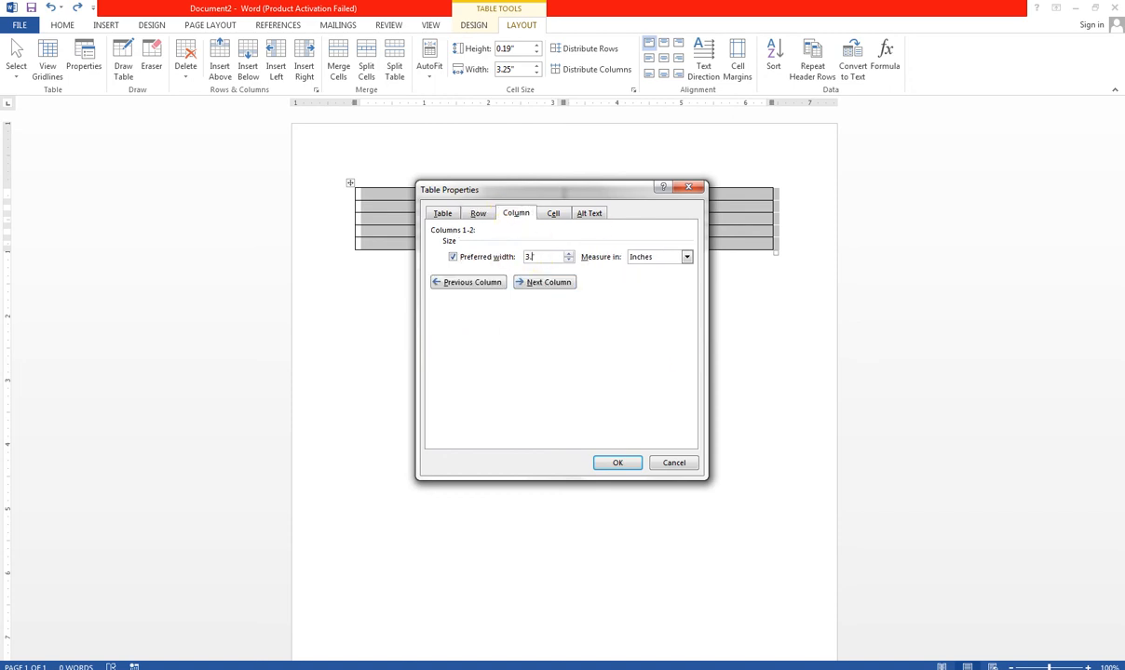
pyautogui.write('3.5')
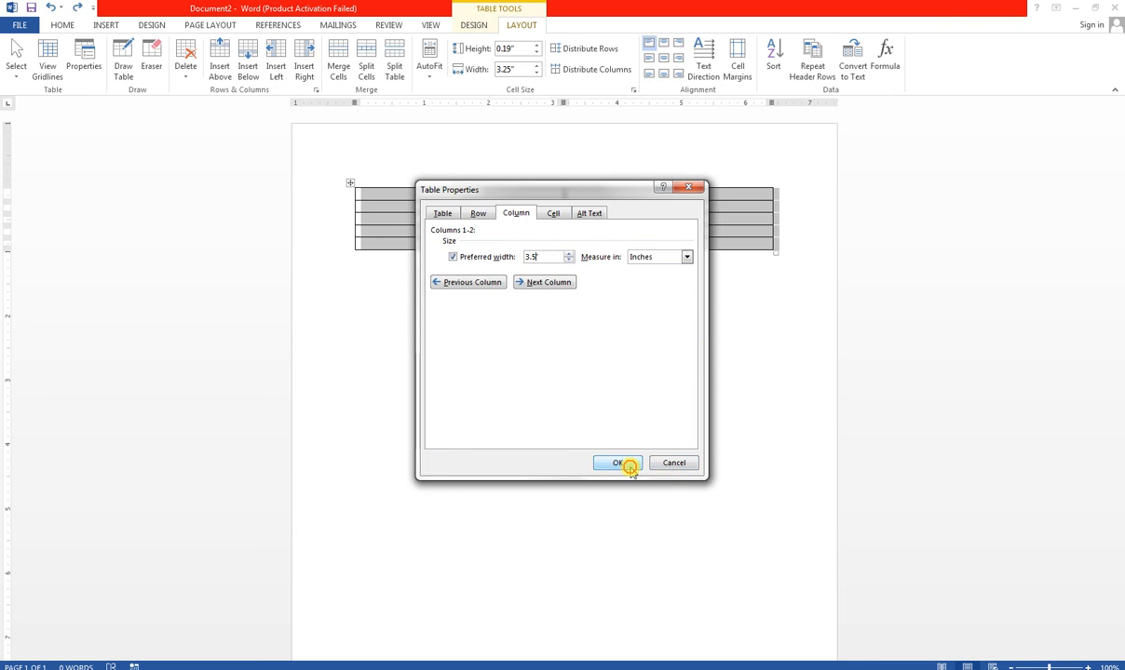
pyautogui.click(619, 463)
# - Set the page margins to the Narrow preset, 0.5 inch on every side
pyautogui.moveTo(1117, 293); pyautogui.dragTo(1117, 489)
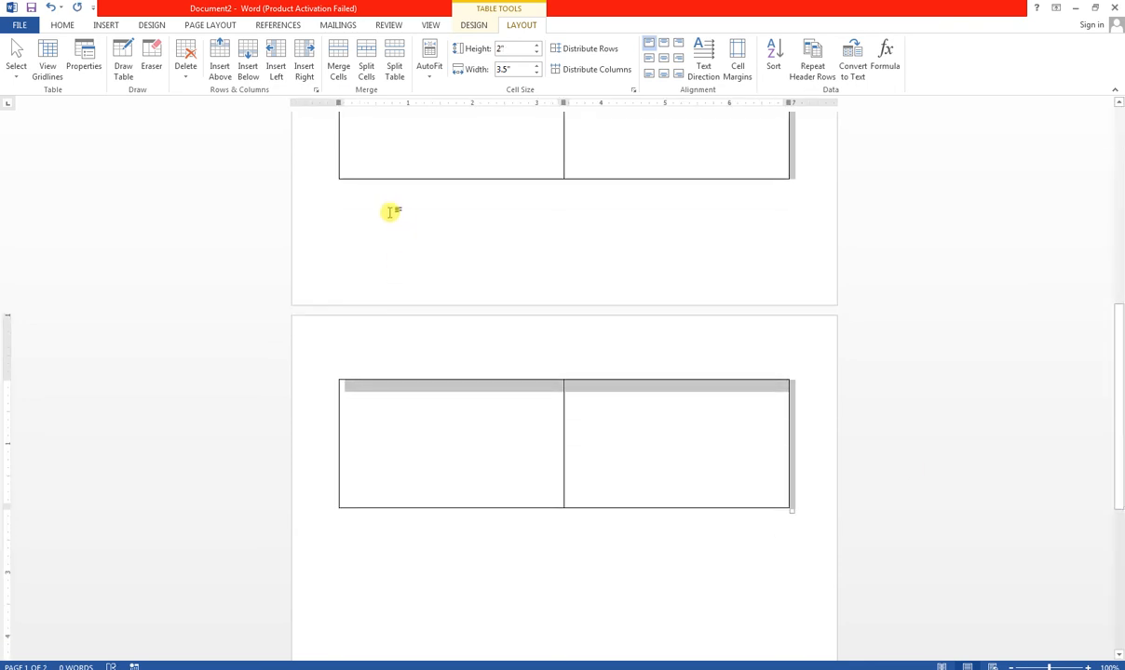
pyautogui.click(154, 26)
pyautogui.click(210, 26)
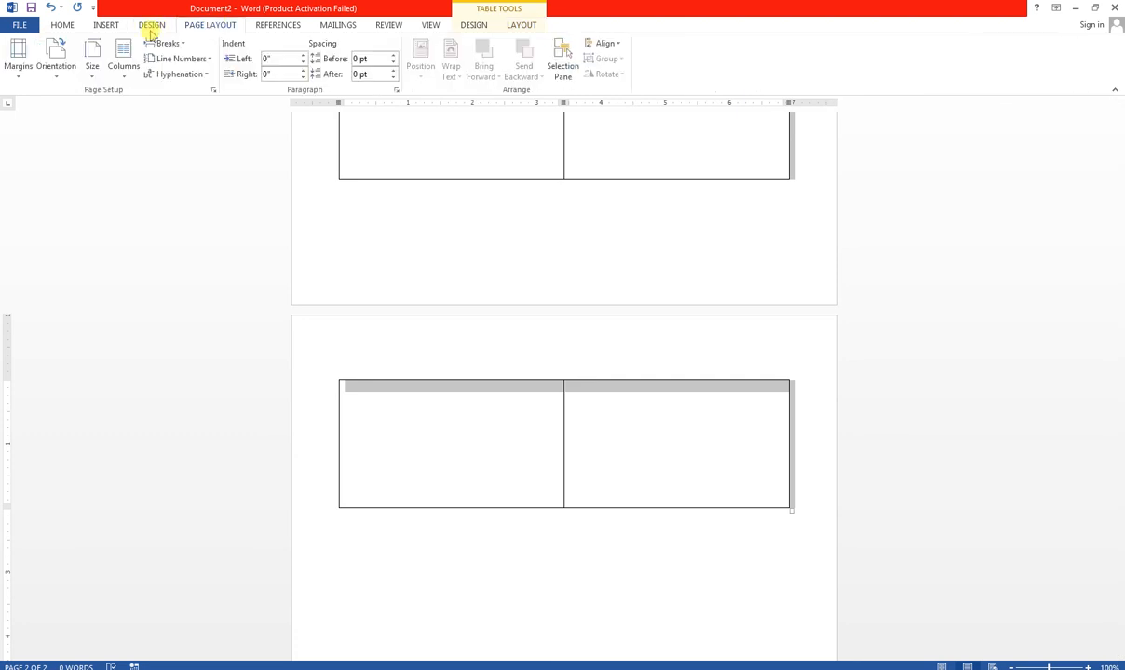
pyautogui.click(17, 79)
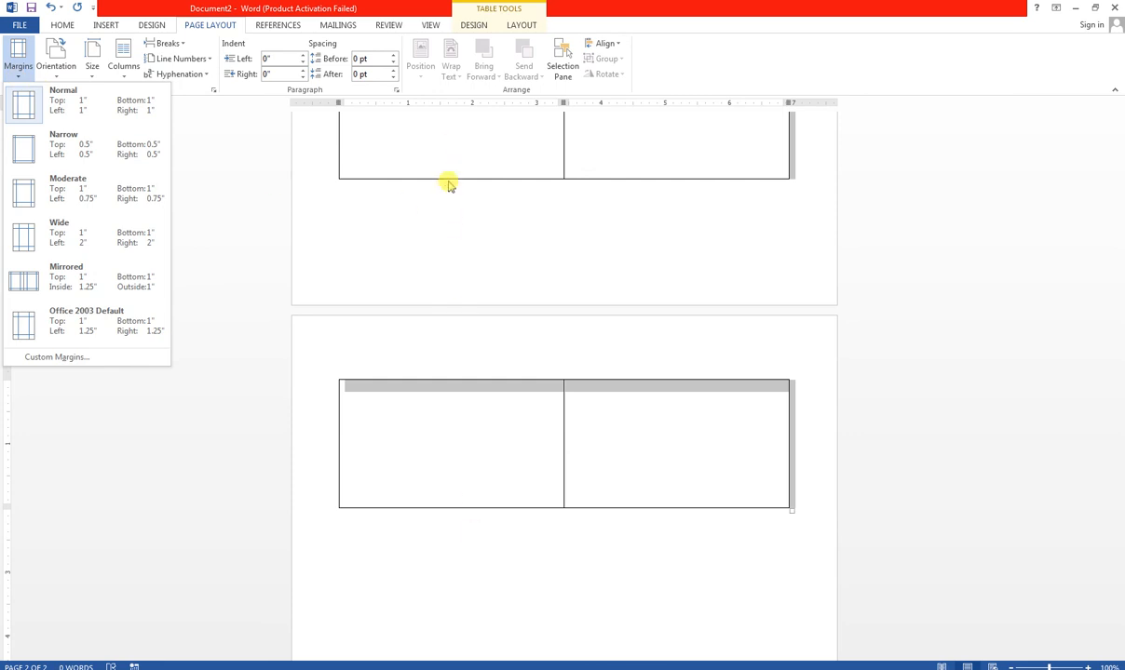
pyautogui.click(81, 160)
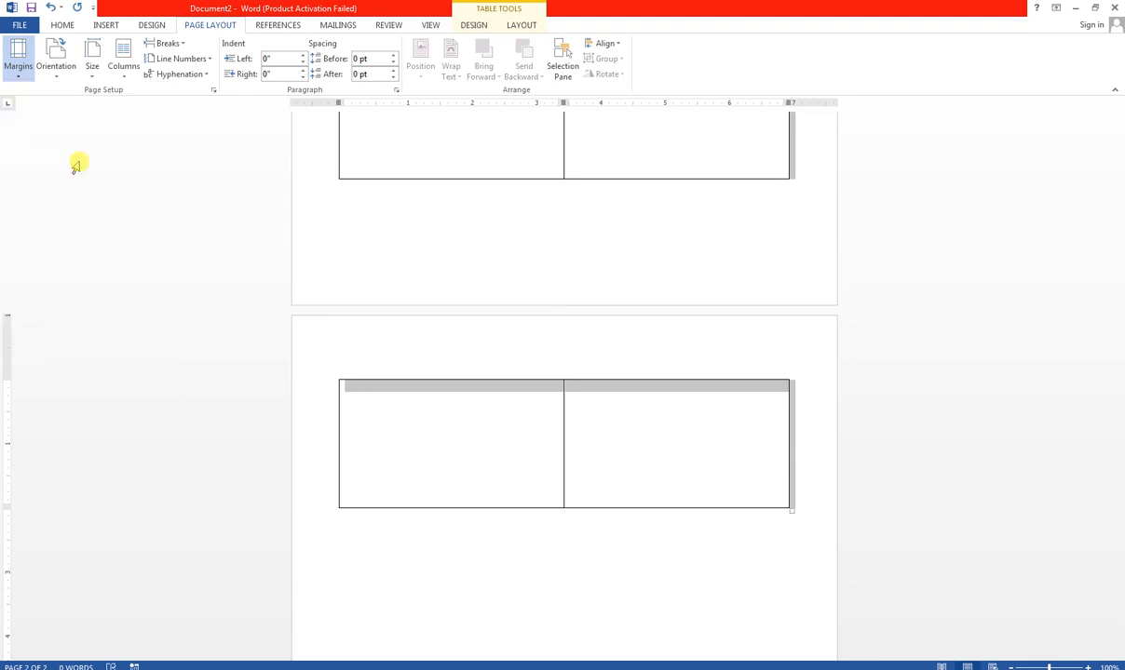
# - Change the paper size to A4 (8.27" x 11.69")
pyautogui.scroll(8, 130, 195)
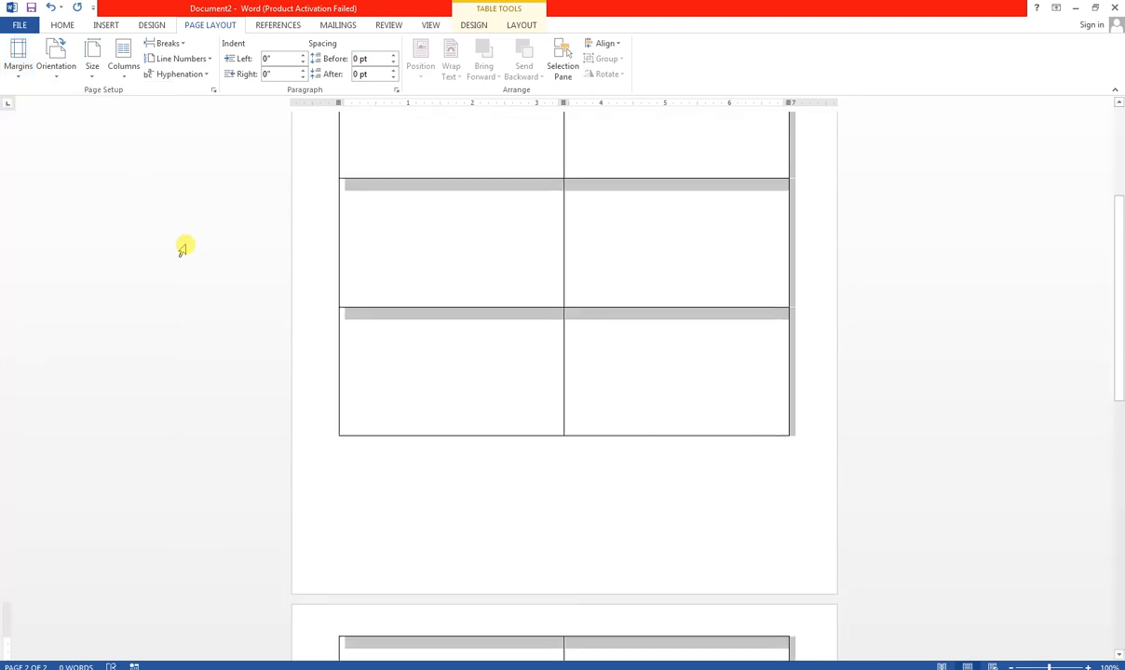
pyautogui.scroll(-4, 184, 249)
pyautogui.scroll(7, 184, 256)
pyautogui.scroll(5, 185, 261)
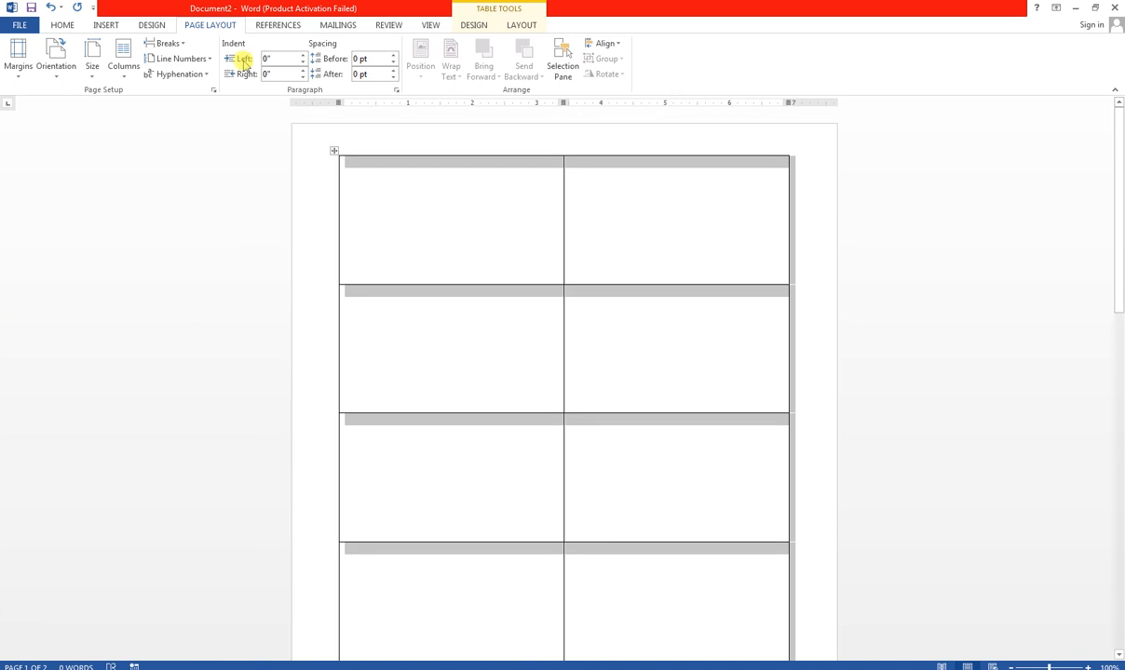
pyautogui.click(92, 67)
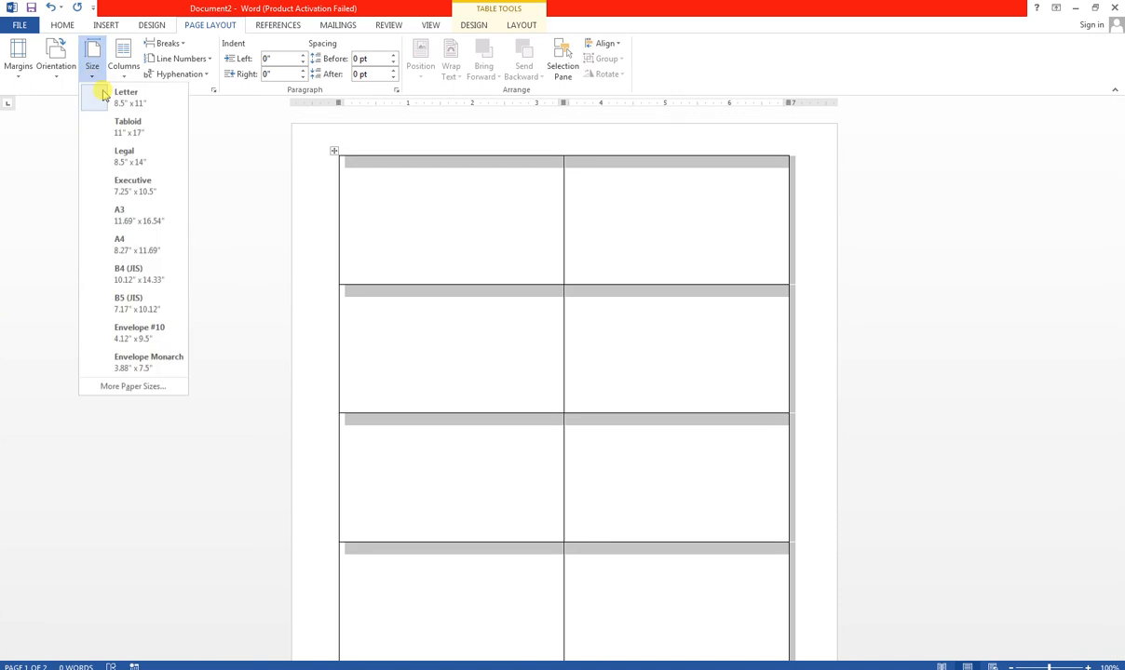
pyautogui.click(129, 244)
pyautogui.scroll(-5, 347, 281)
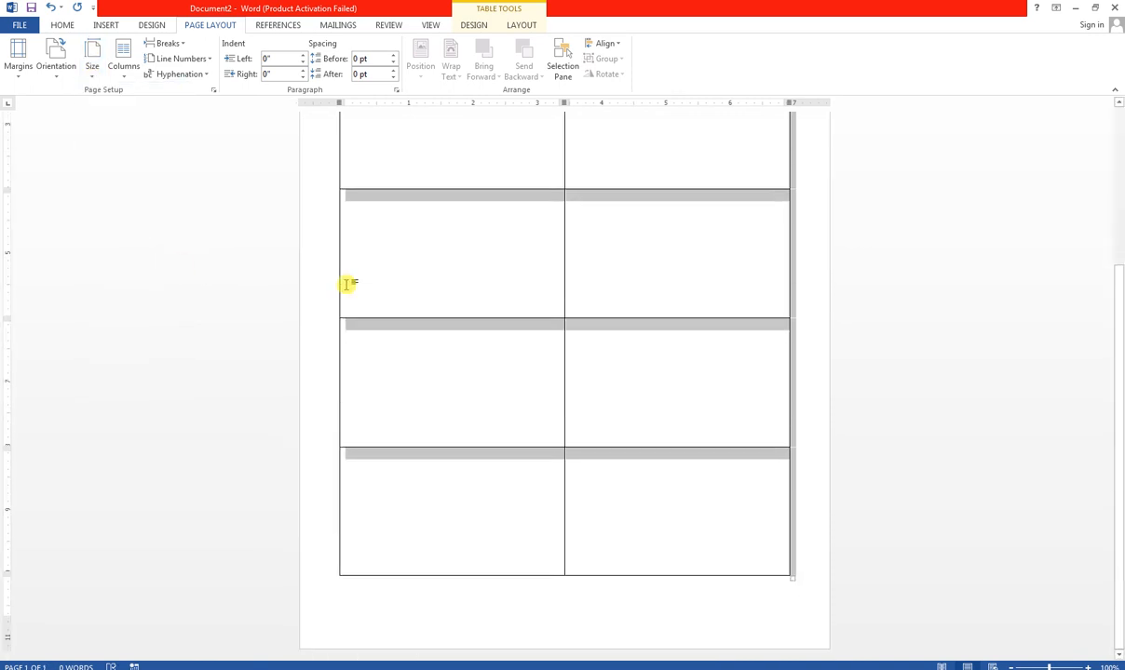
# - Draw a rectangle about 2 inches high and 3.47 inches wide covering the table's first cell
pyautogui.moveTo(1119, 402); pyautogui.dragTo(1119, 164)
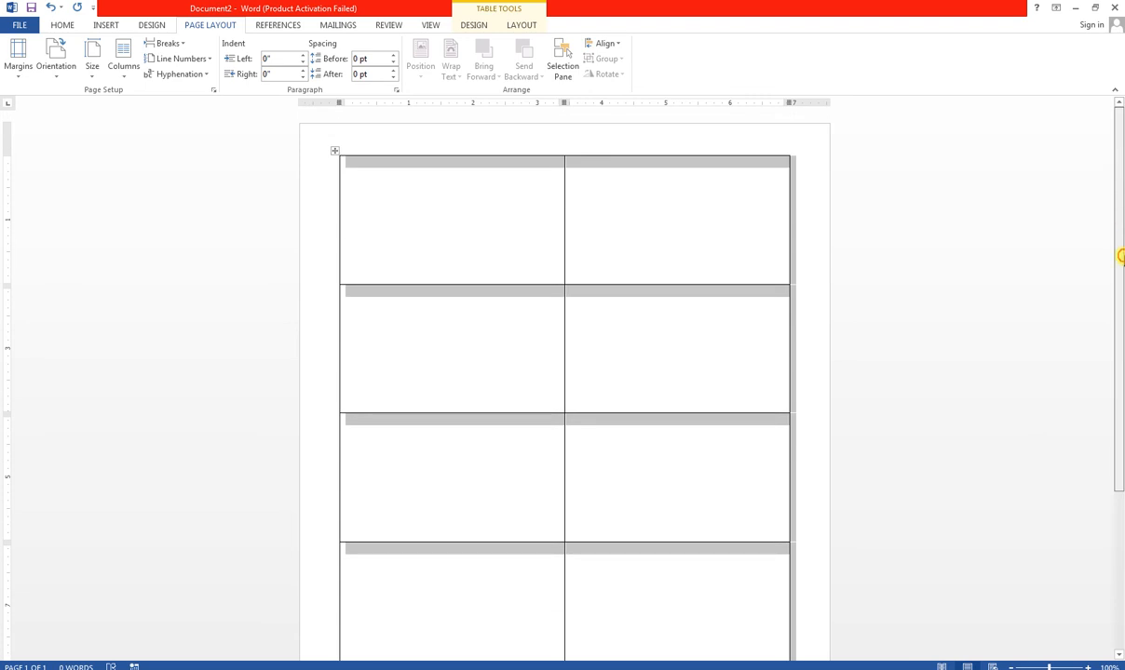
pyautogui.moveTo(1120, 256); pyautogui.dragTo(1100, 226)
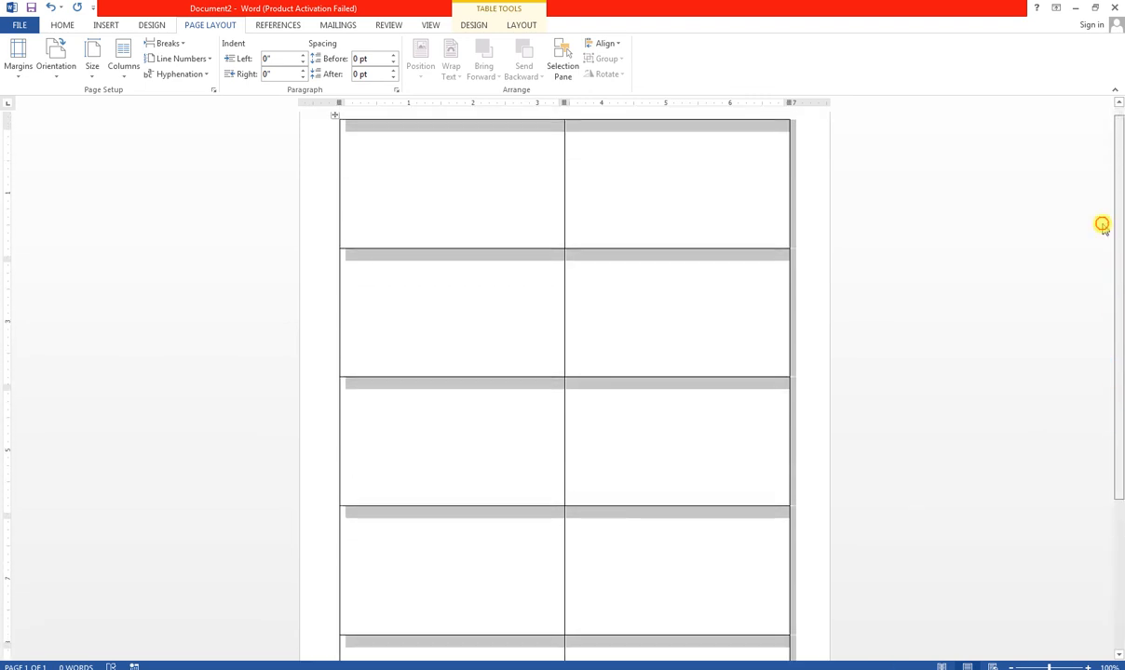
pyautogui.click(447, 188)
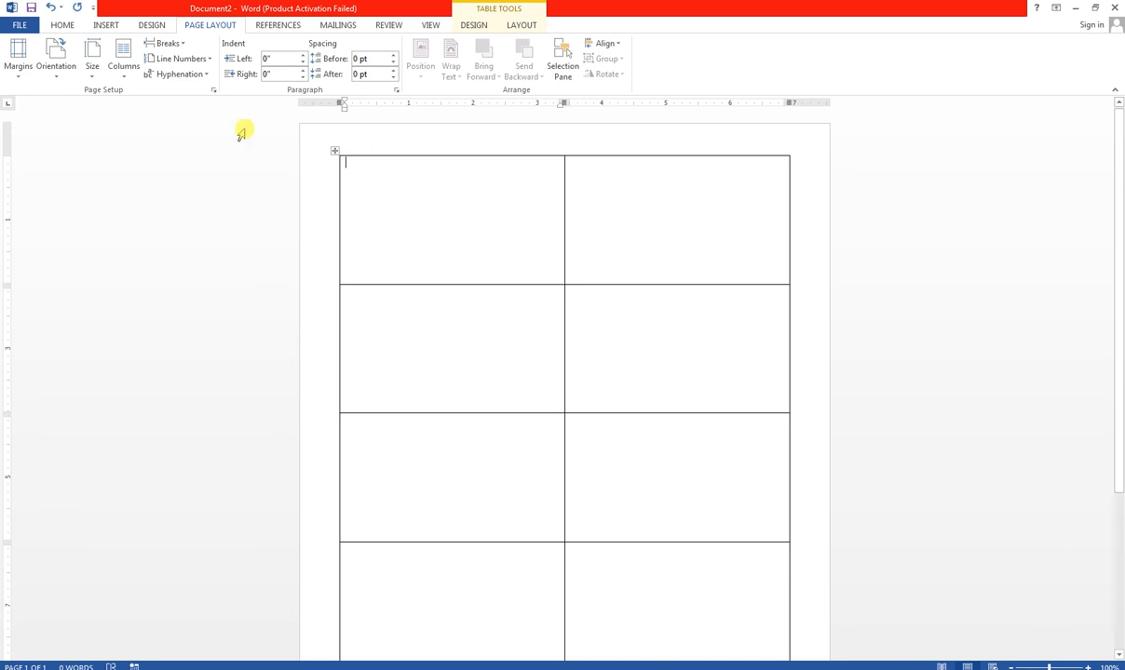
pyautogui.click(102, 26)
pyautogui.click(203, 67)
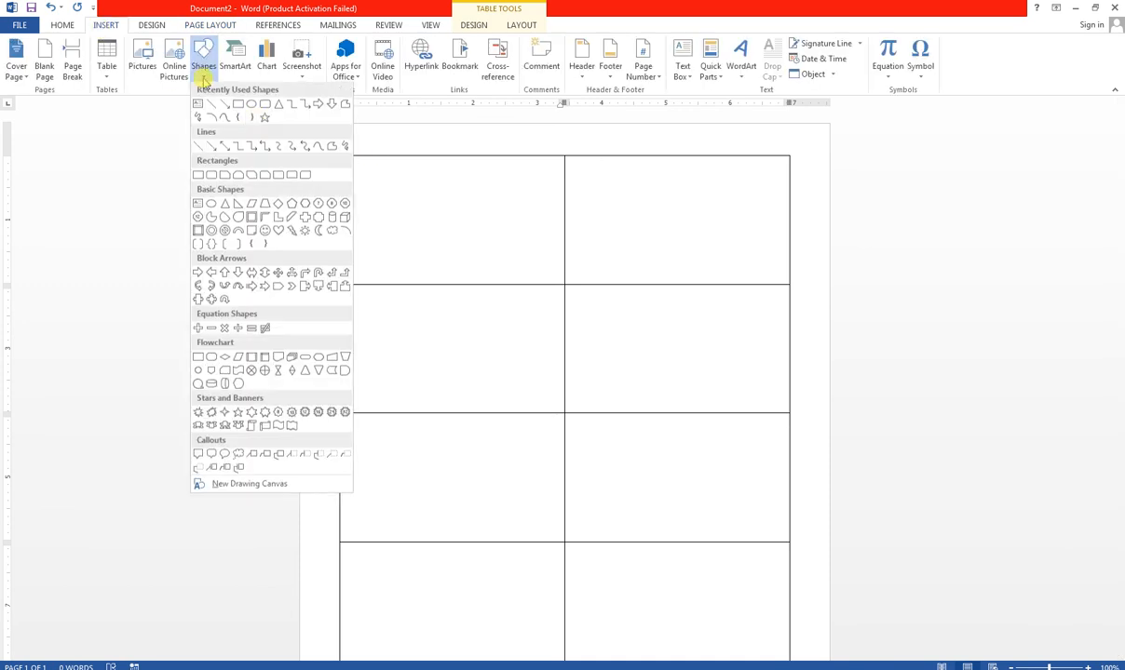
pyautogui.click(239, 111)
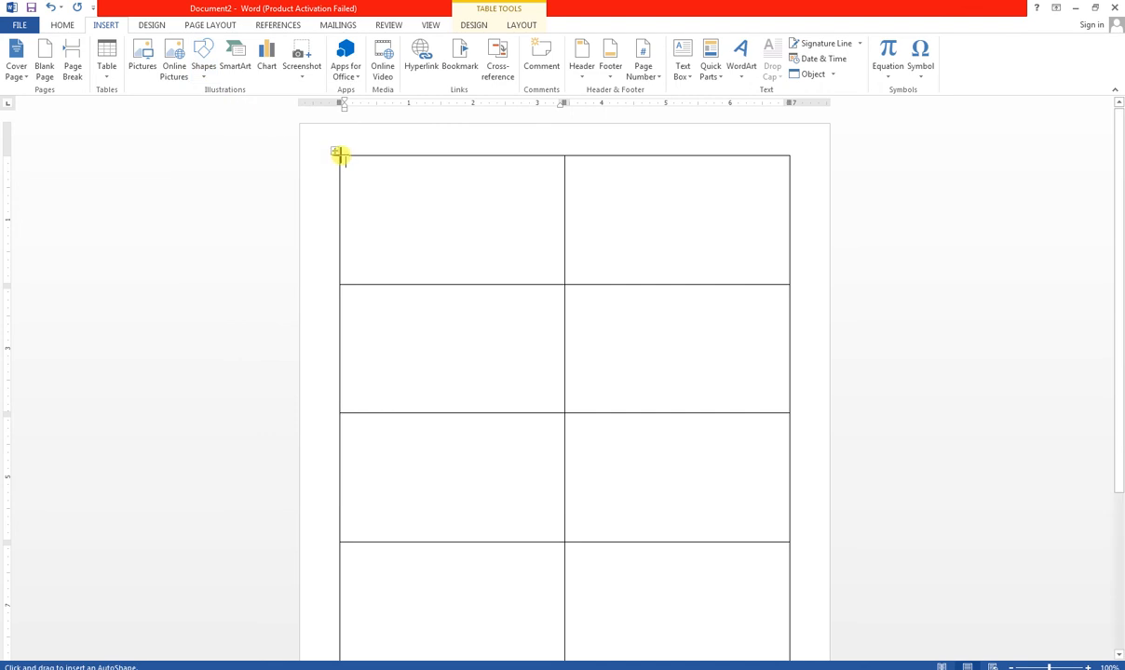
pyautogui.moveTo(337, 155)
pyautogui.mouseDown()
pyautogui.moveTo(559, 269)
pyautogui.moveTo(565, 284)
pyautogui.mouseUp()
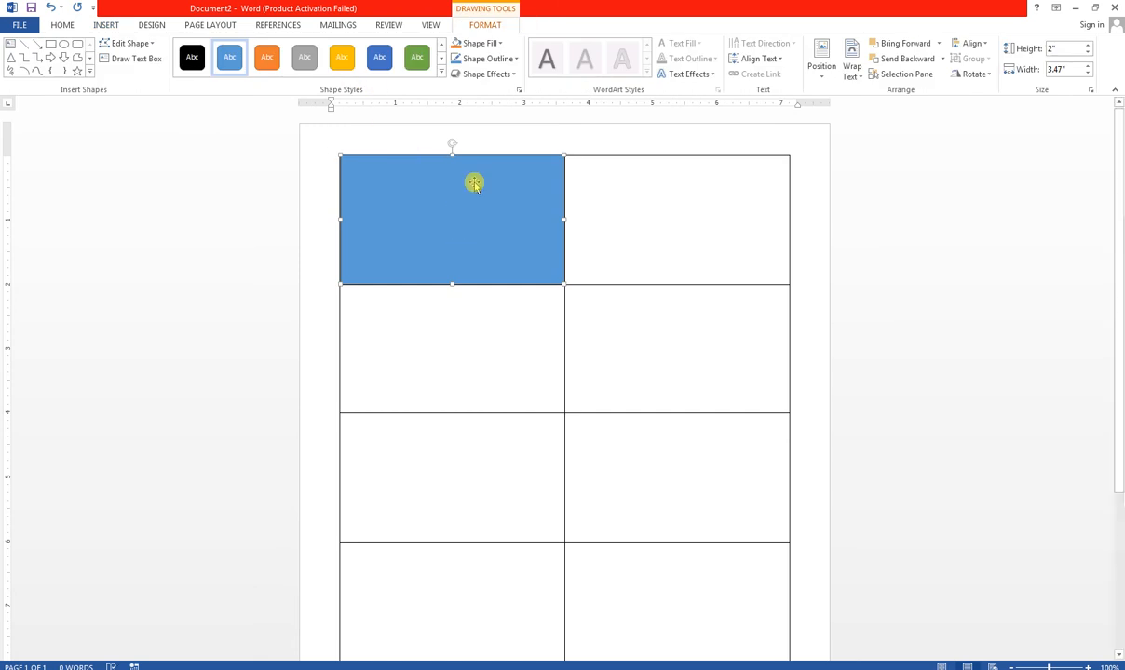
# - Try filling the rectangle with the picture file "images" from the Desktop, and undo that fill
pyautogui.click(500, 44)
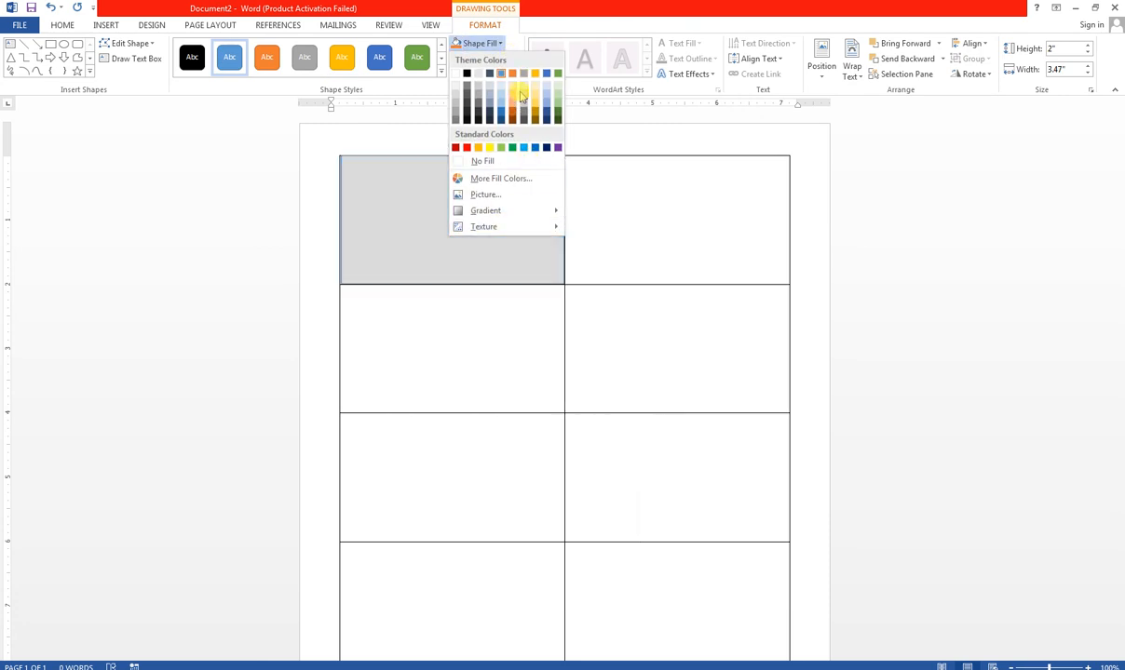
pyautogui.click(491, 195)
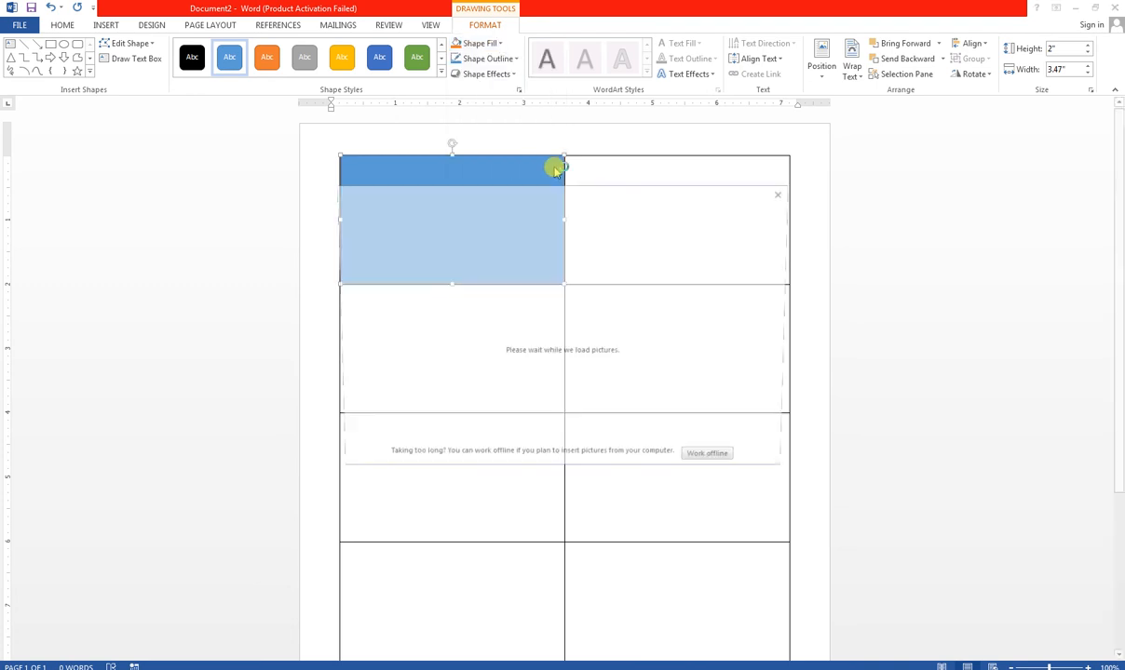
pyautogui.click(717, 464)
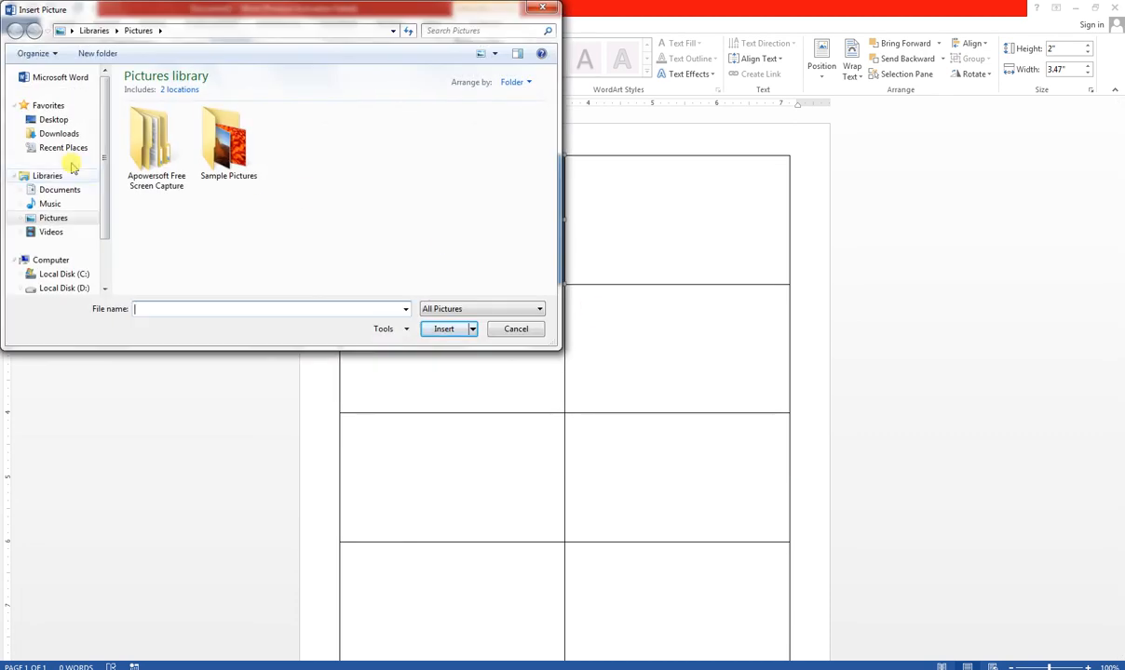
pyautogui.click(53, 119)
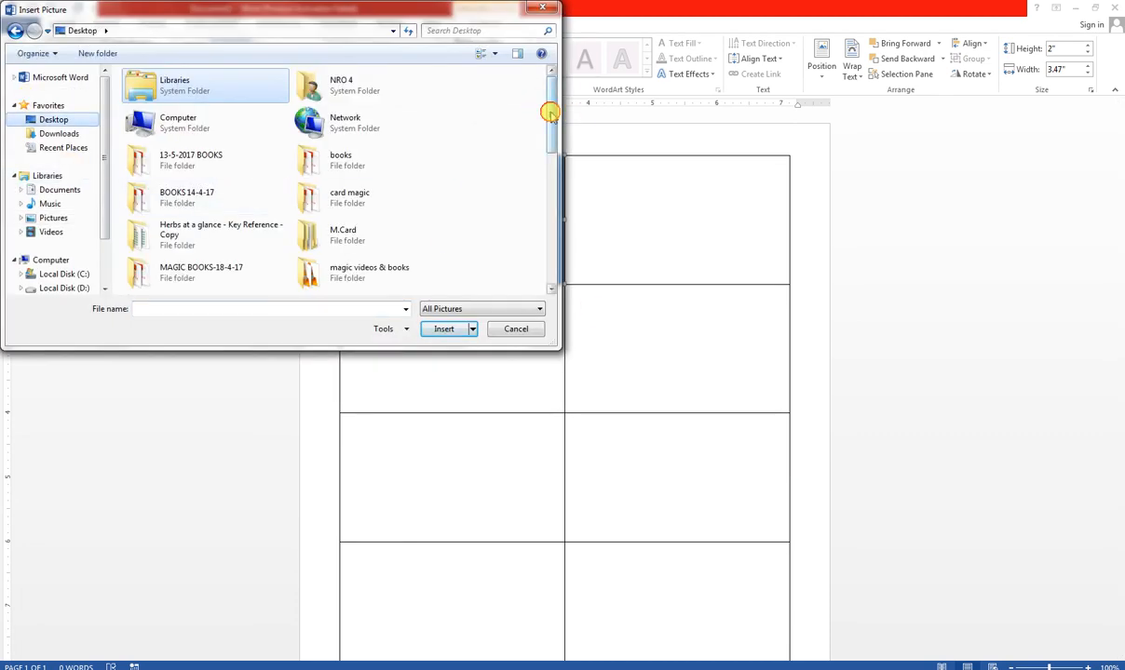
pyautogui.moveTo(552, 111); pyautogui.dragTo(389, 284)
pyautogui.click(328, 240)
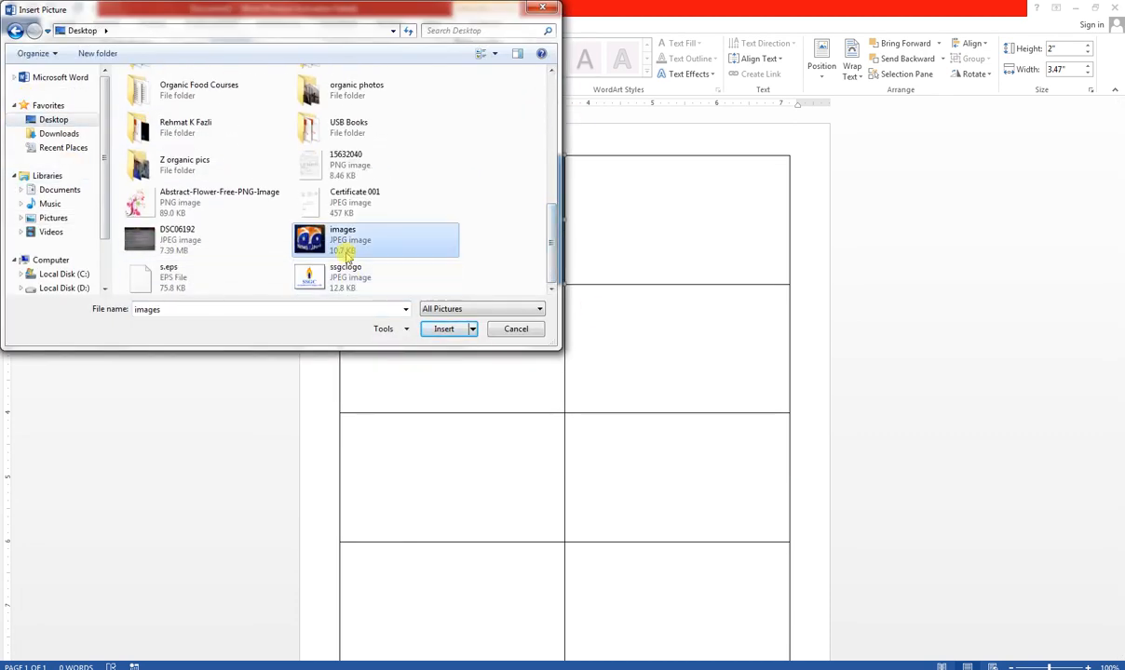
pyautogui.click(443, 329)
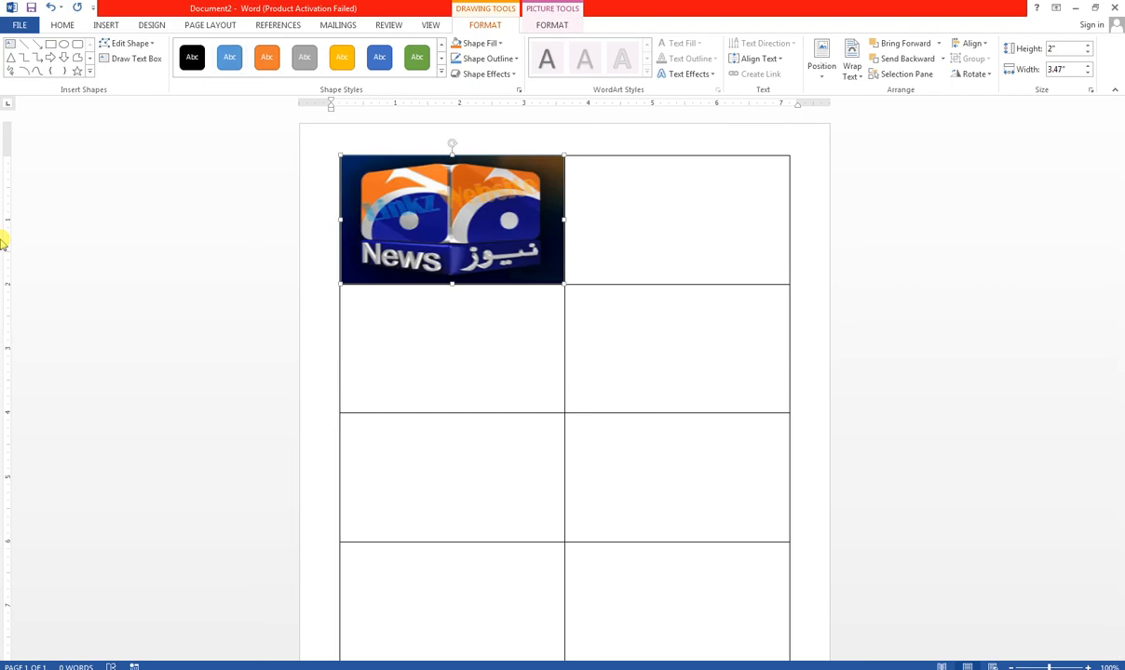
pyautogui.hotkey('ctrl', 'z')
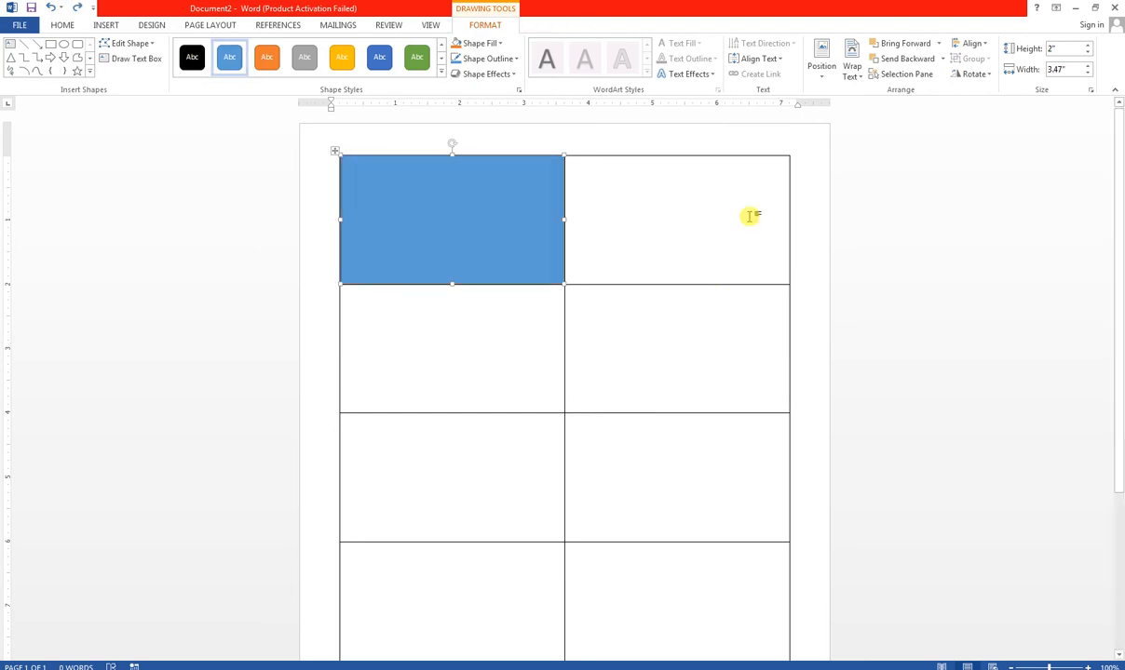
# - Give the rectangle a gradient fill of the Linear type and open the gradient direction choices
pyautogui.click(500, 43)
pyautogui.moveTo(528, 219)
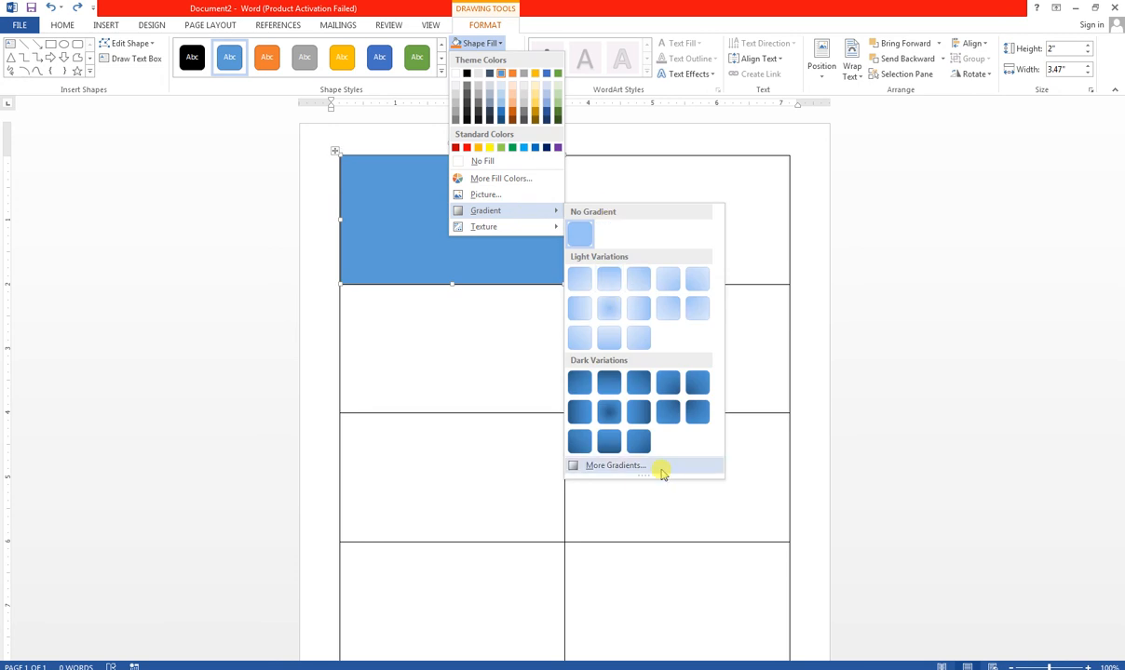
pyautogui.click(616, 465)
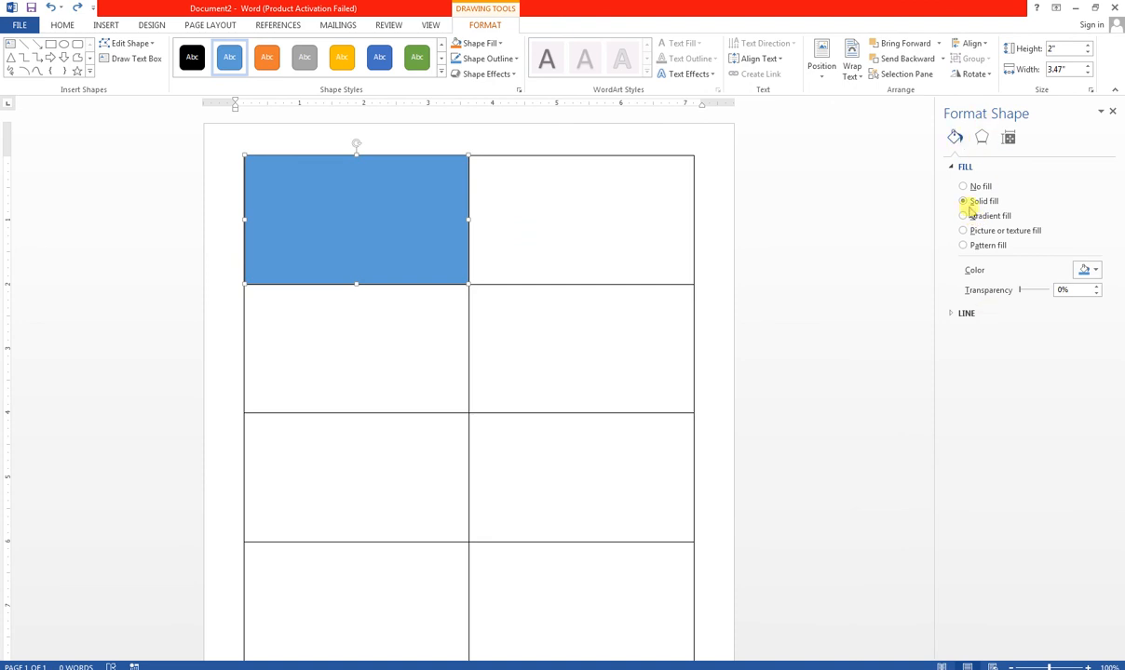
pyautogui.click(965, 217)
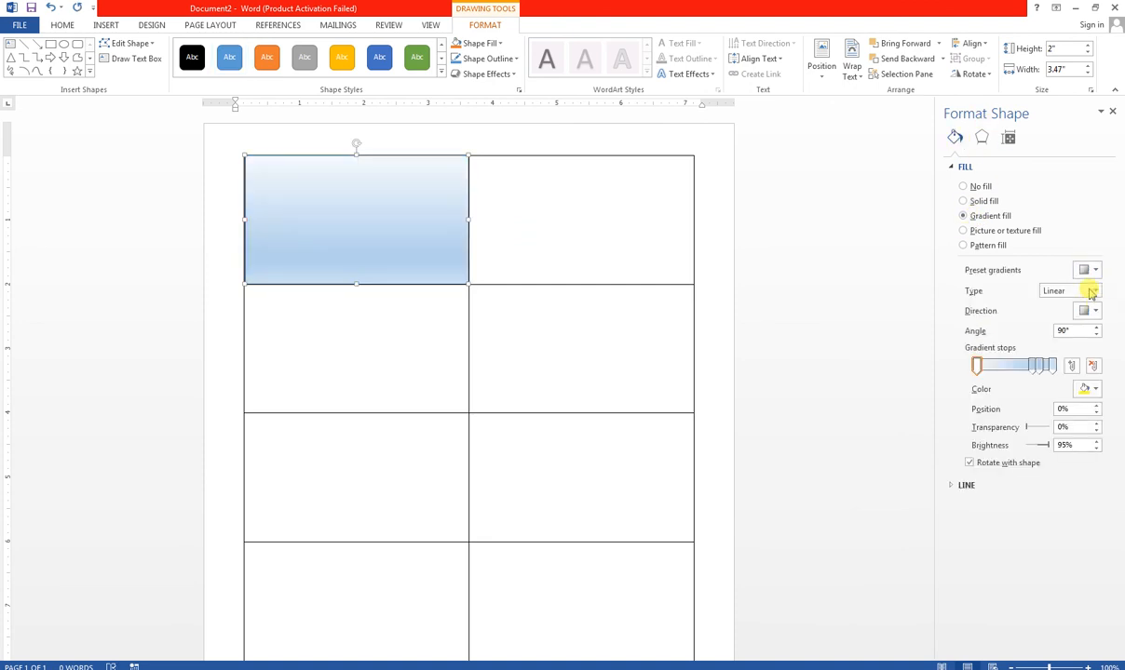
pyautogui.click(1096, 291)
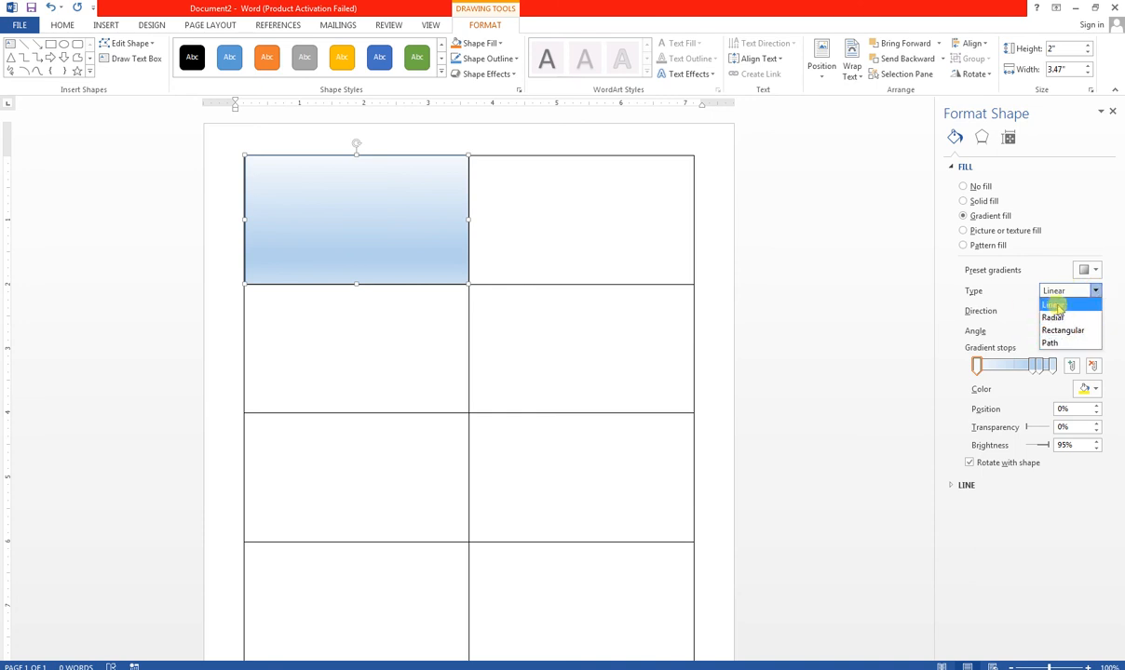
pyautogui.click(1056, 307)
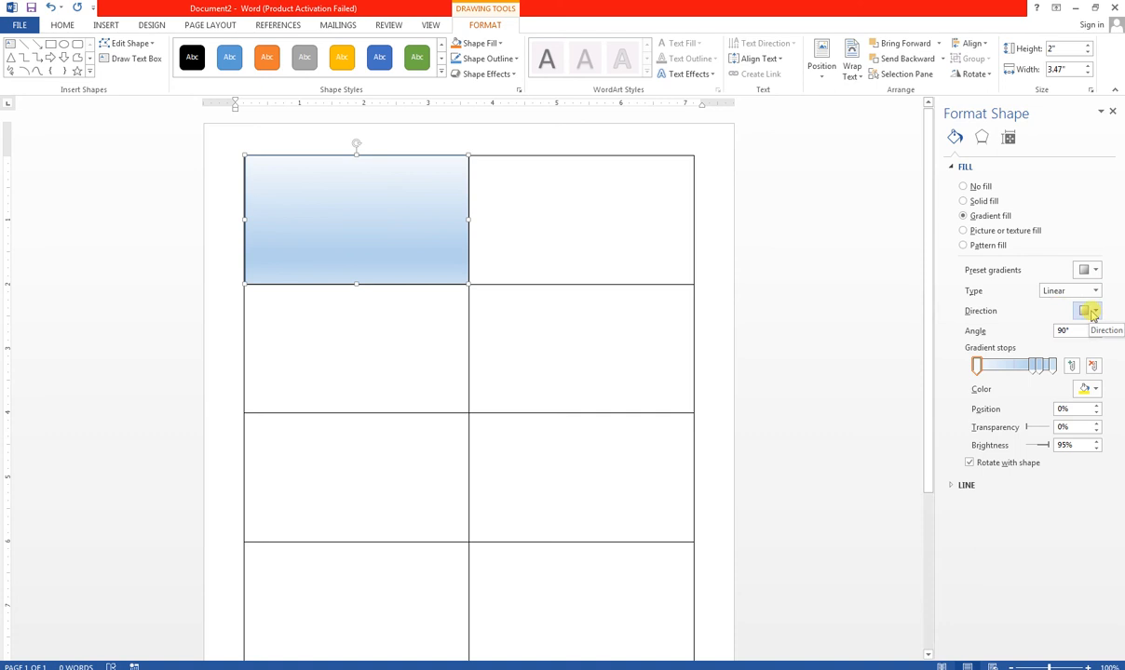
pyautogui.click(1093, 312)
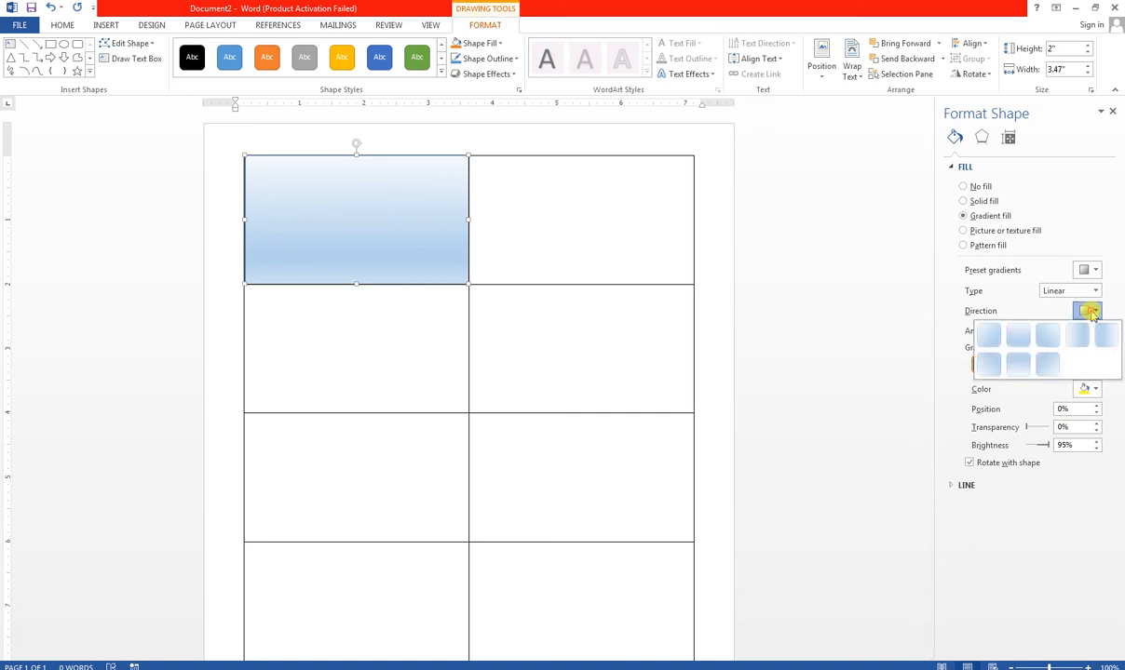
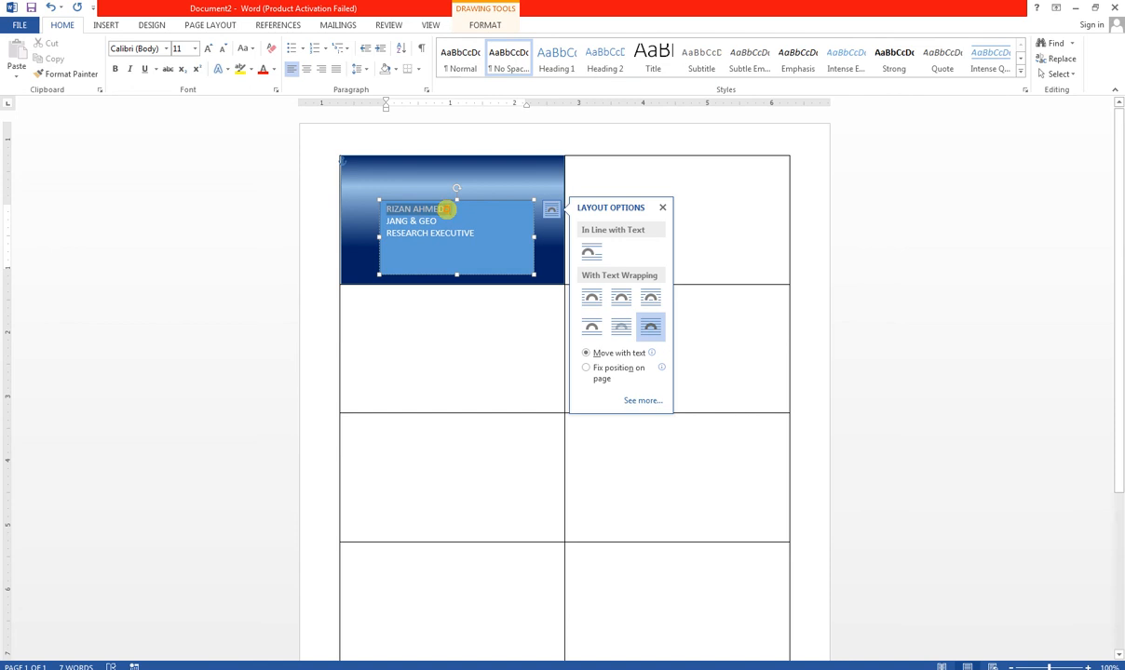
# - Enlarge the selected name line on the card to 20 pt and set its font to Impact
pyautogui.click(209, 48)
pyautogui.click(210, 48)
pyautogui.click(209, 49)
pyautogui.click(209, 48)
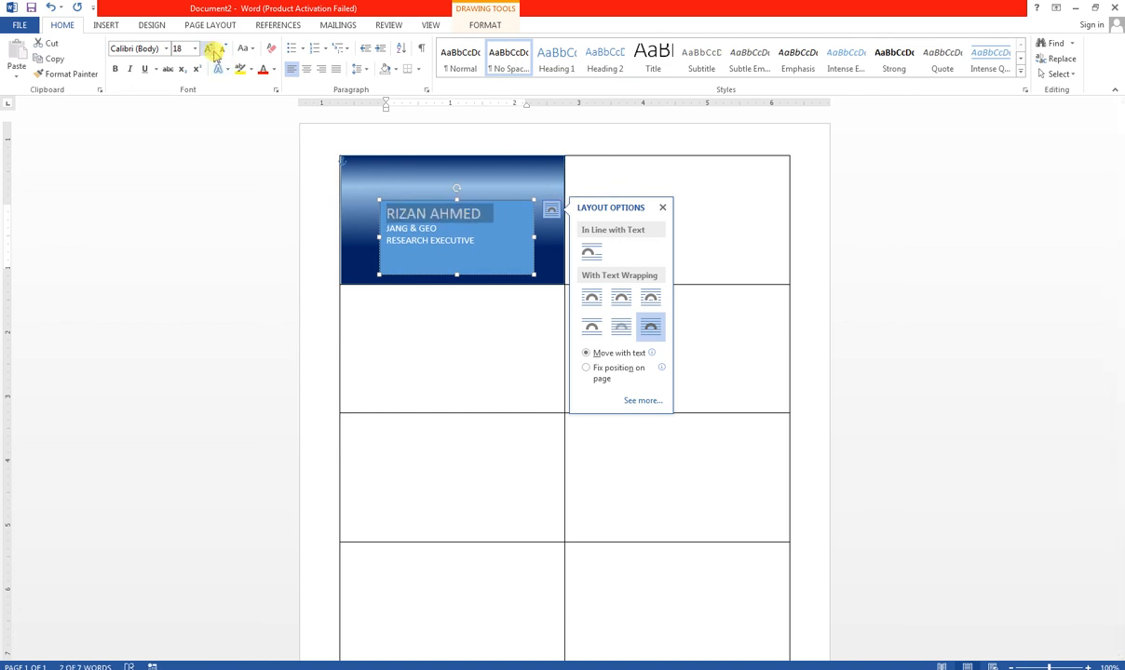
pyautogui.click(213, 52)
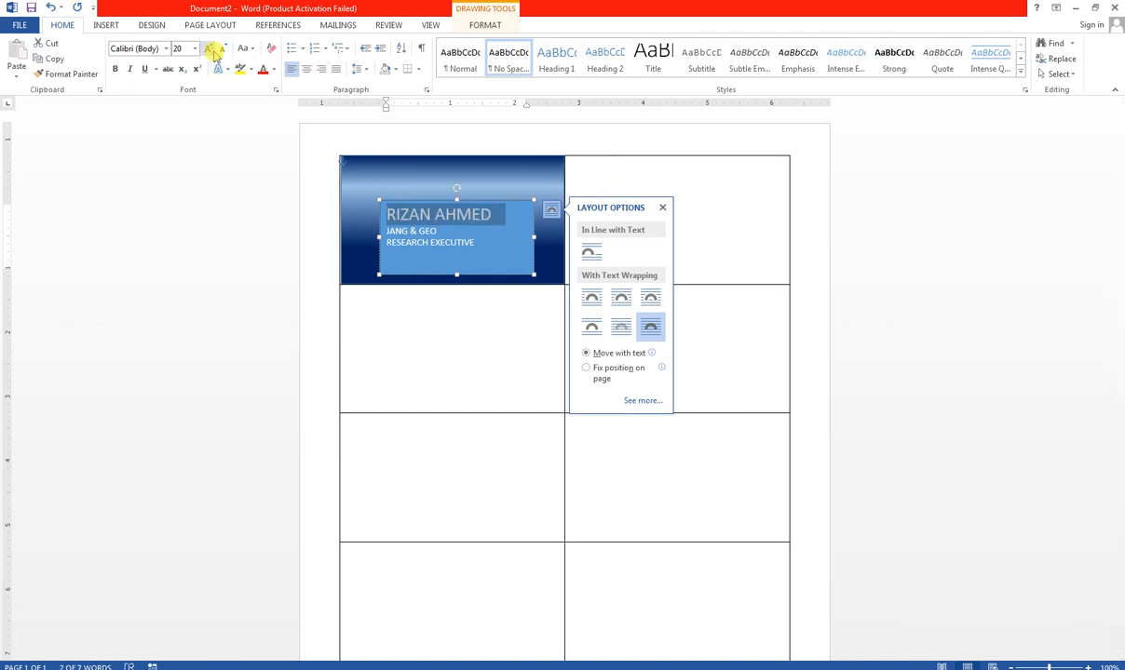
pyautogui.click(165, 48)
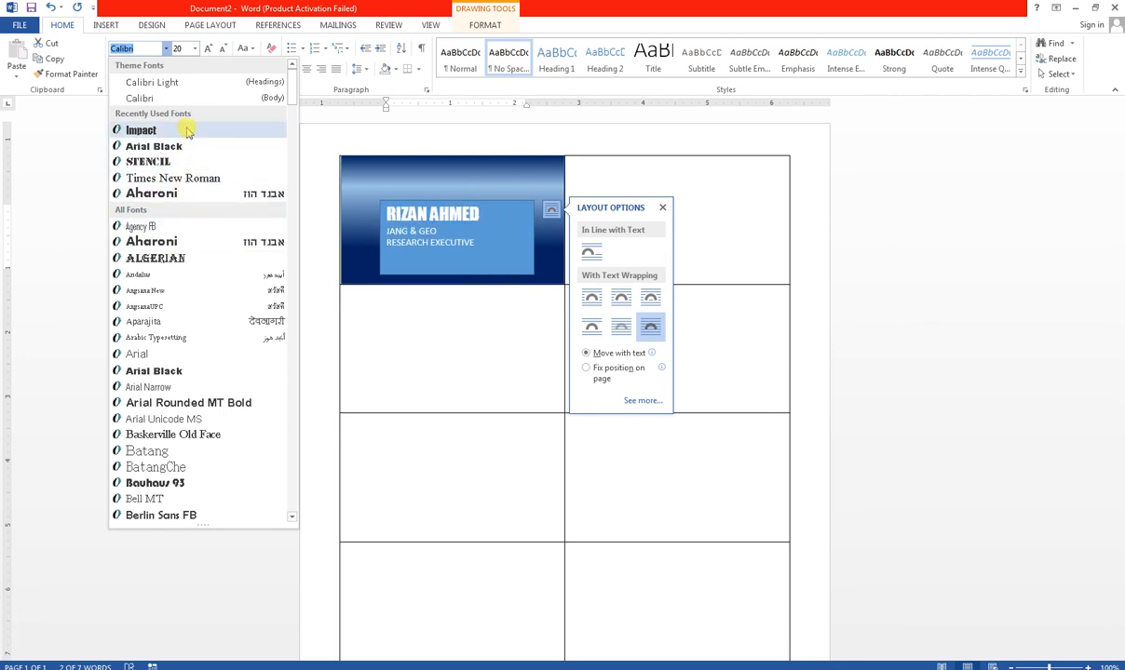
pyautogui.click(186, 132)
# - Correct the first name on the card by inserting the missing letter W
pyautogui.click(410, 215)
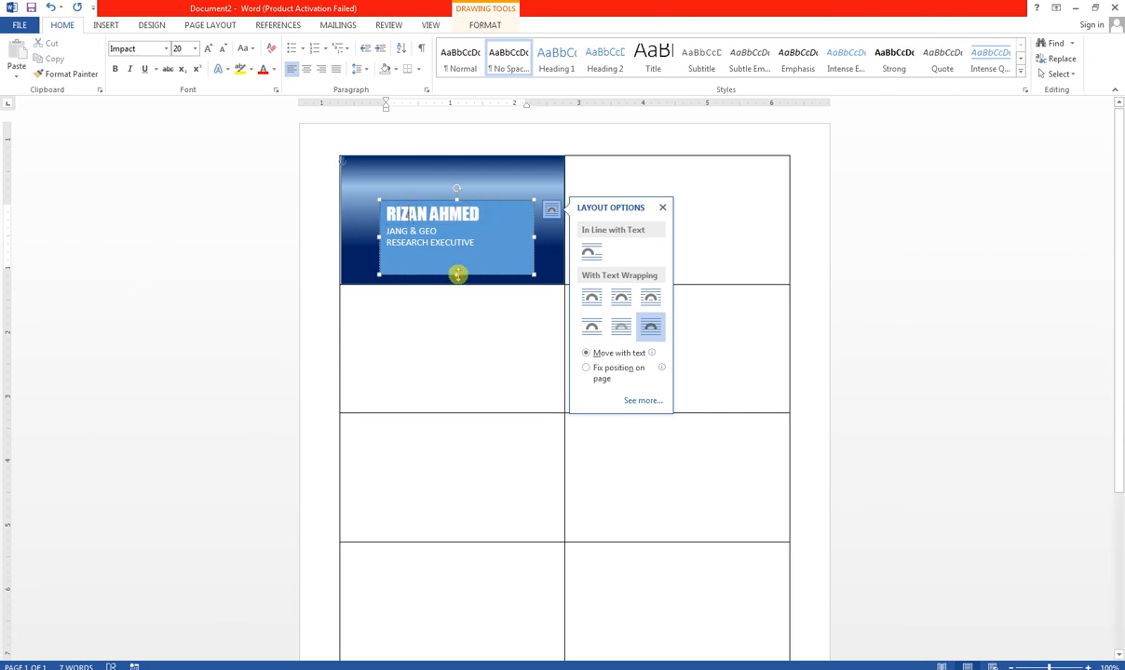
pyautogui.write('WE')
pyautogui.press('BackSpace')
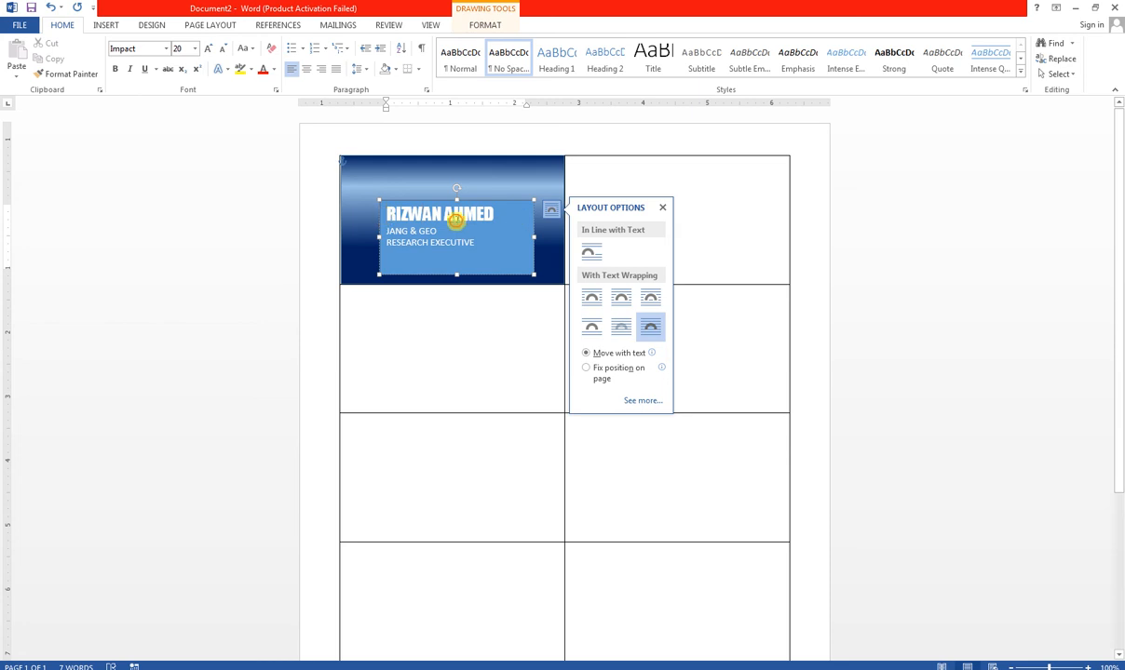
# - Enlarge the name line to 22 pt and center it in the text box
pyautogui.tripleClick(456, 216)
pyautogui.click(209, 50)
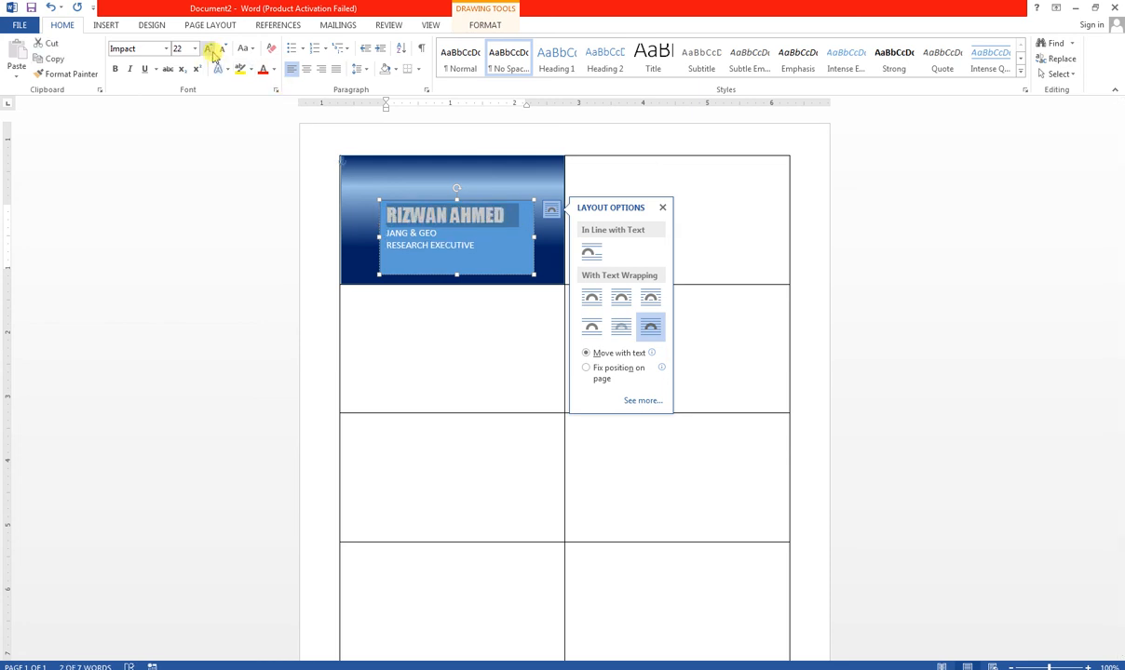
pyautogui.click(307, 69)
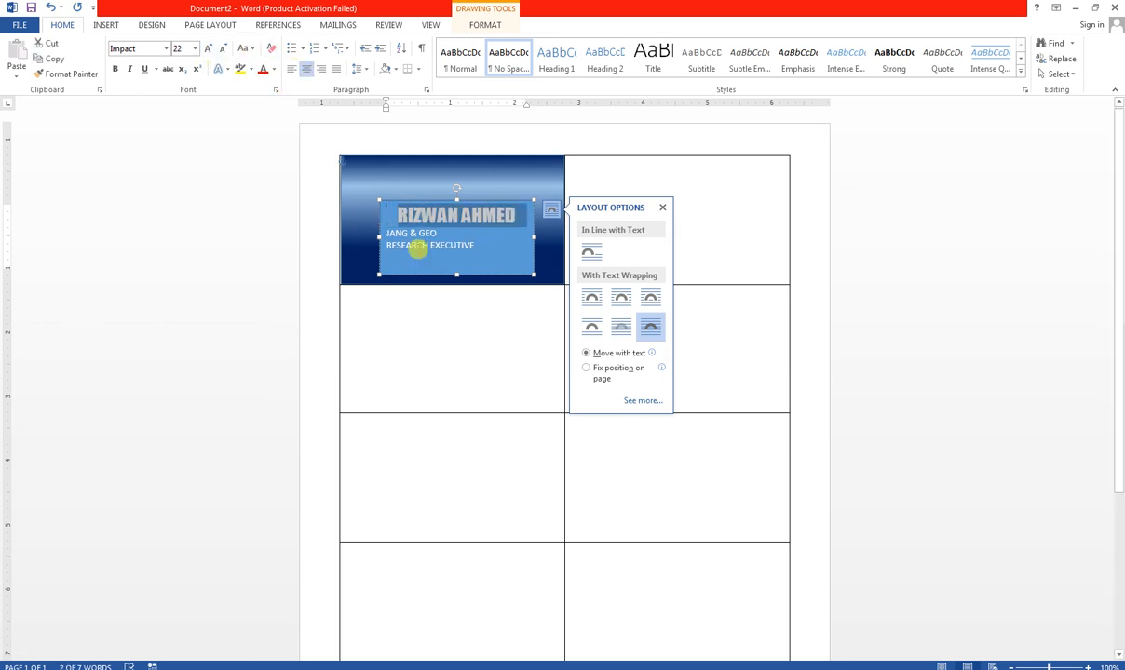
# - Make the company and job title lines bold, 14 pt and centered, and shift the text box slightly up
pyautogui.moveTo(382, 233); pyautogui.dragTo(474, 245)
pyautogui.click(115, 69)
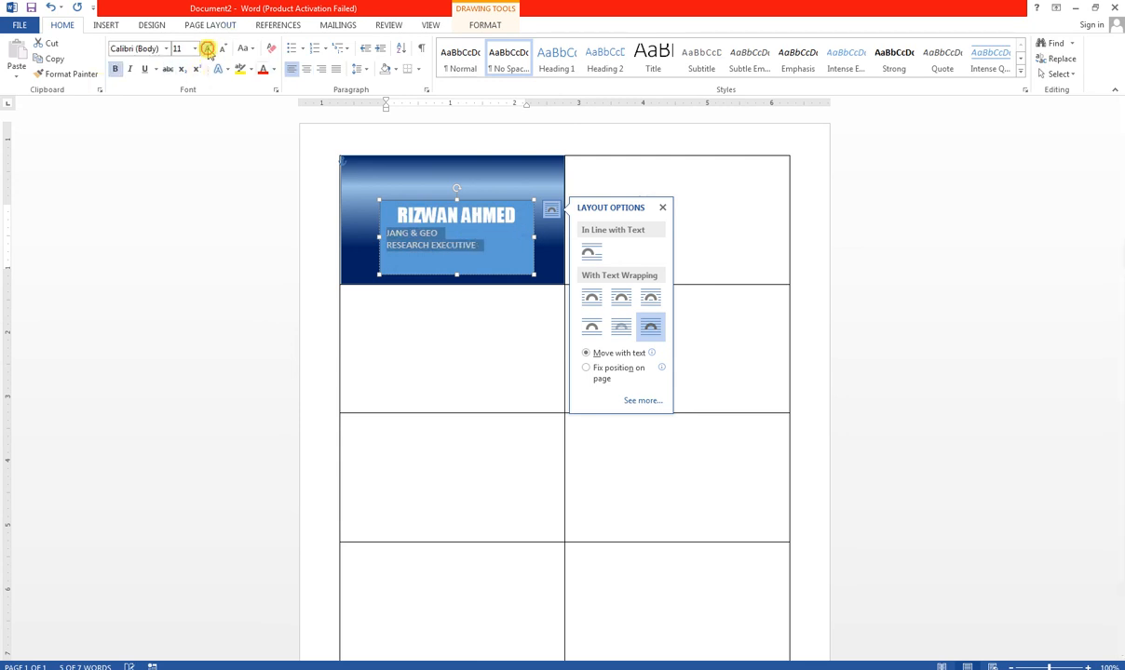
pyautogui.click(209, 48)
pyautogui.click(208, 48)
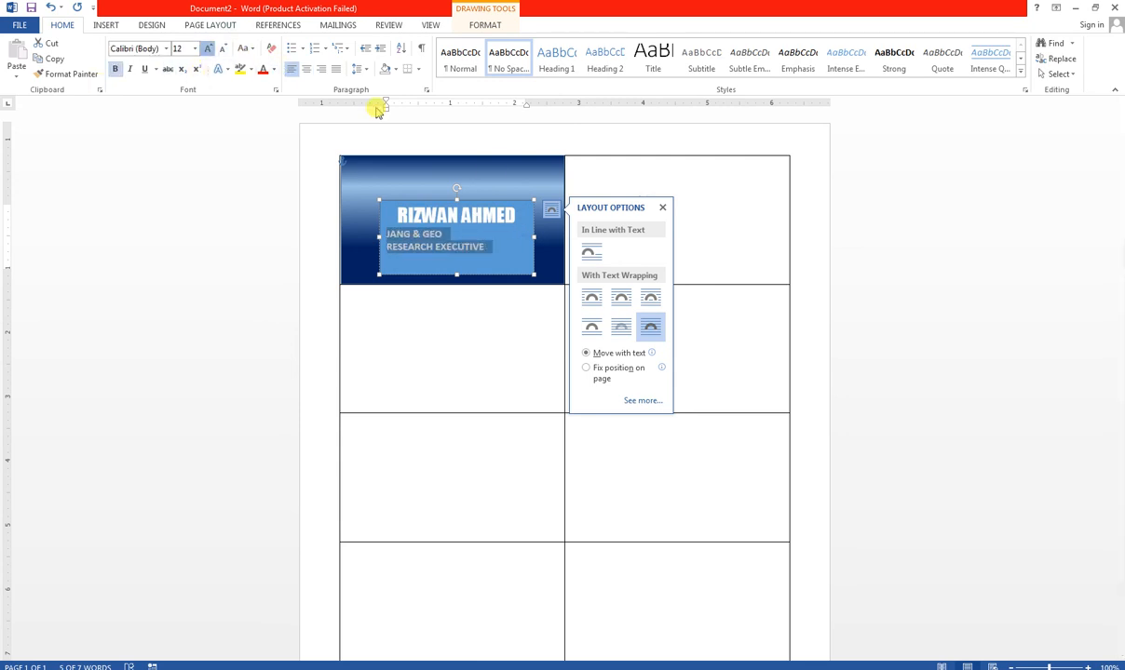
pyautogui.click(306, 69)
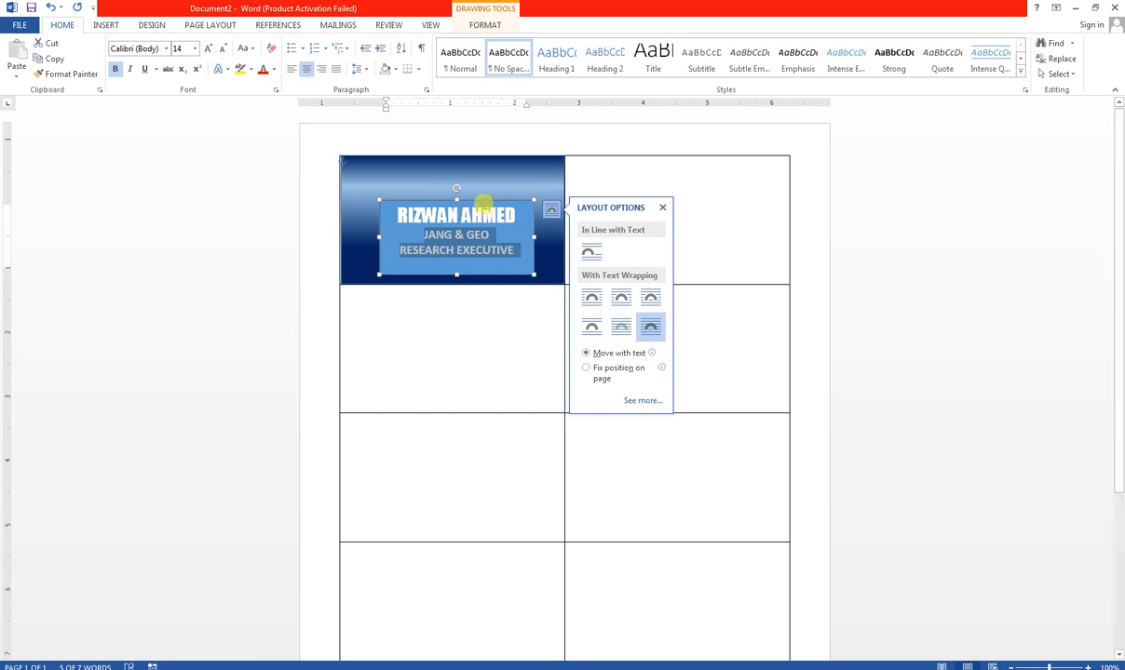
pyautogui.moveTo(483, 201); pyautogui.dragTo(483, 192)
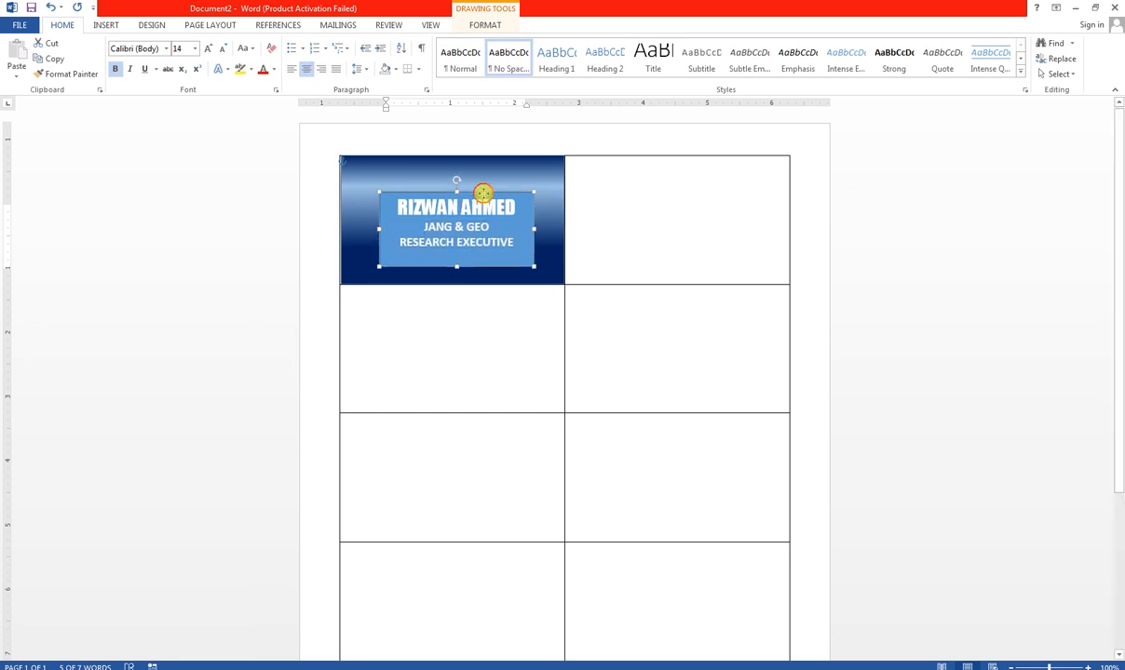
# - Remove the fill and the outline from the text box holding the name, company and job title
pyautogui.click(481, 25)
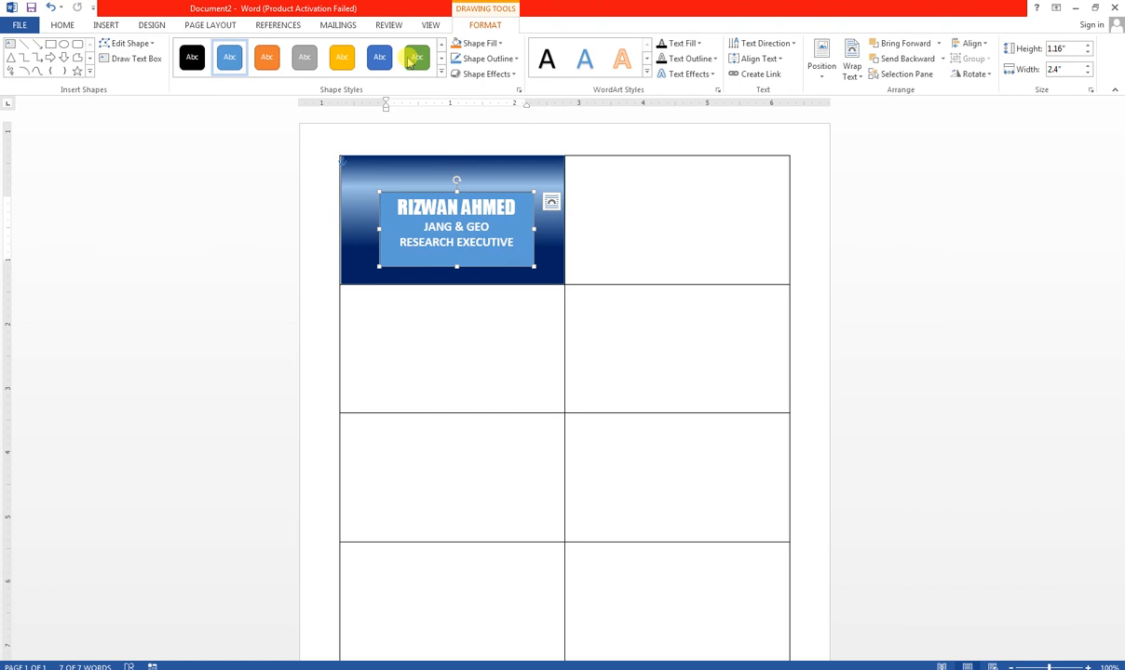
pyautogui.click(494, 43)
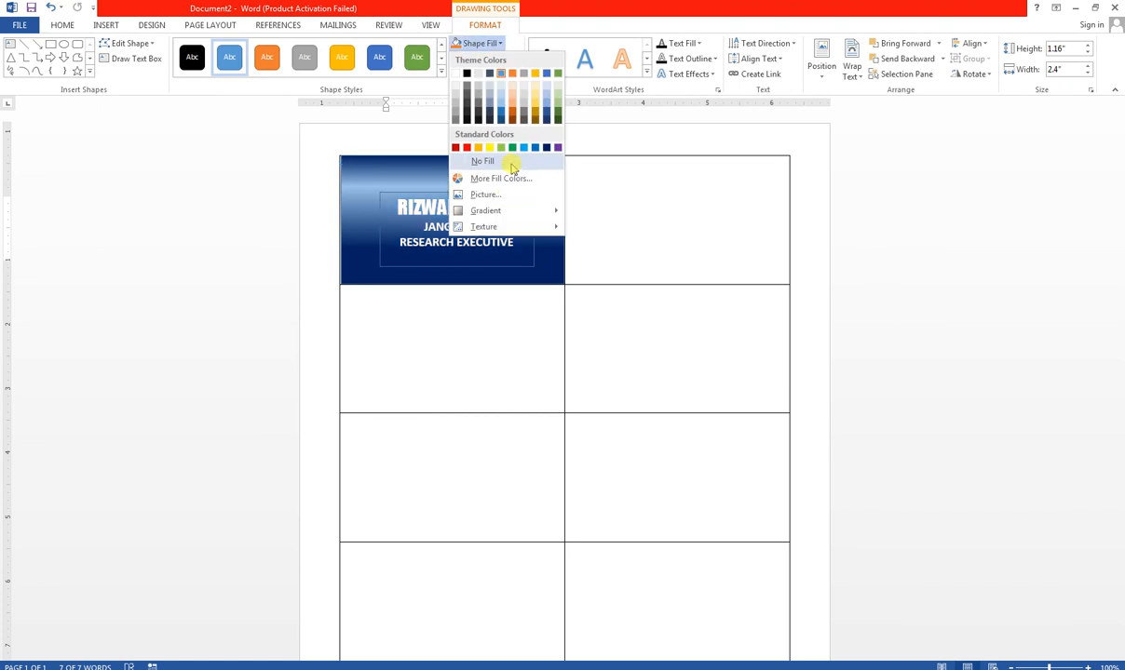
pyautogui.click(511, 164)
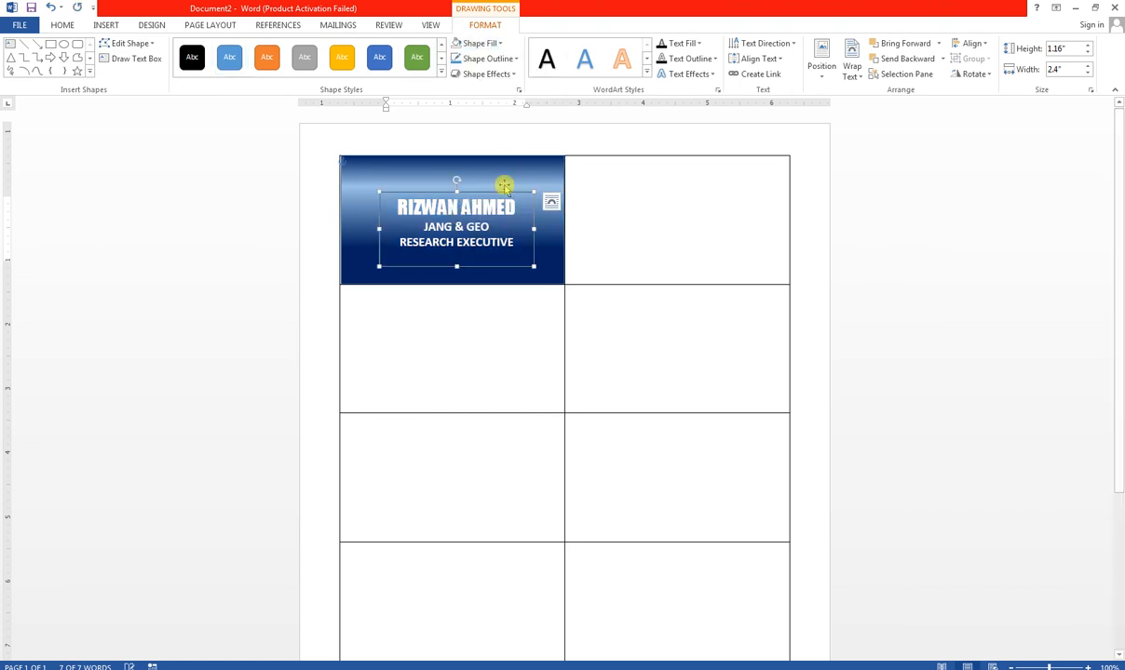
pyautogui.click(481, 58)
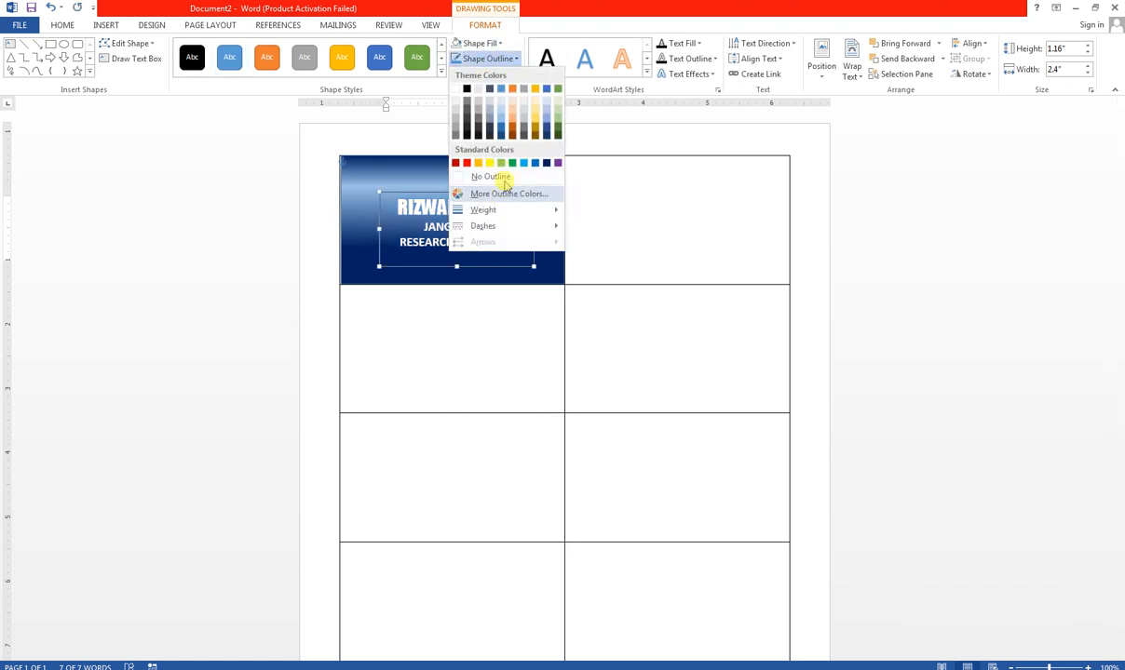
pyautogui.click(500, 176)
# - Shorten the name text box from its lower edge to about 0.94 inches high and deselect it
pyautogui.click(460, 264)
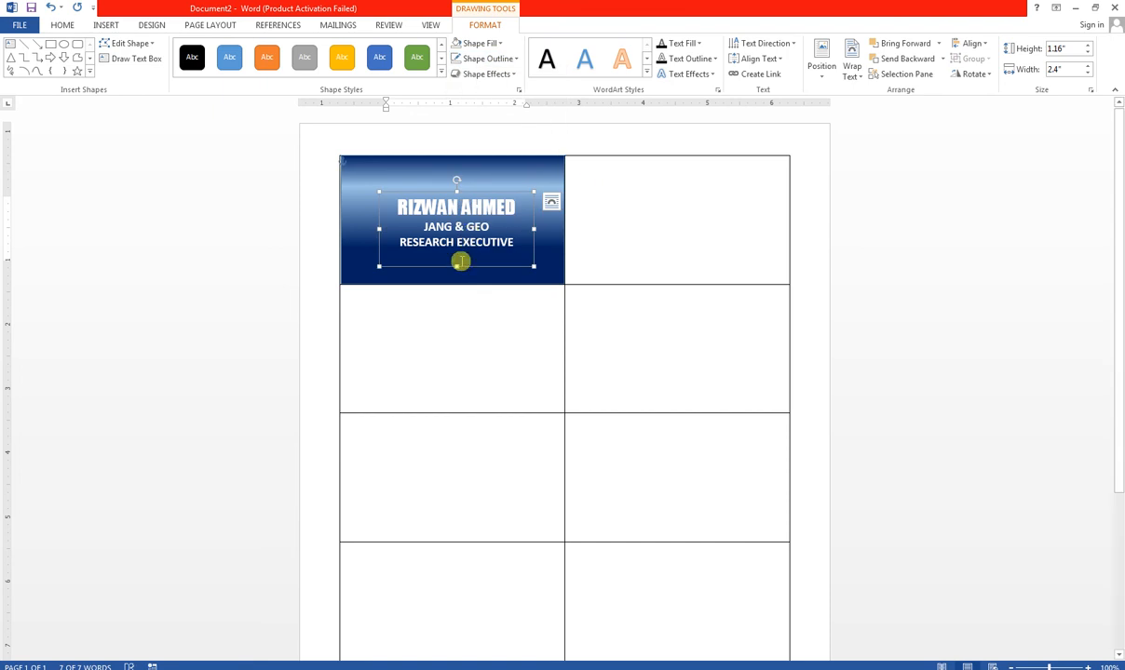
pyautogui.moveTo(457, 259); pyautogui.dragTo(462, 246)
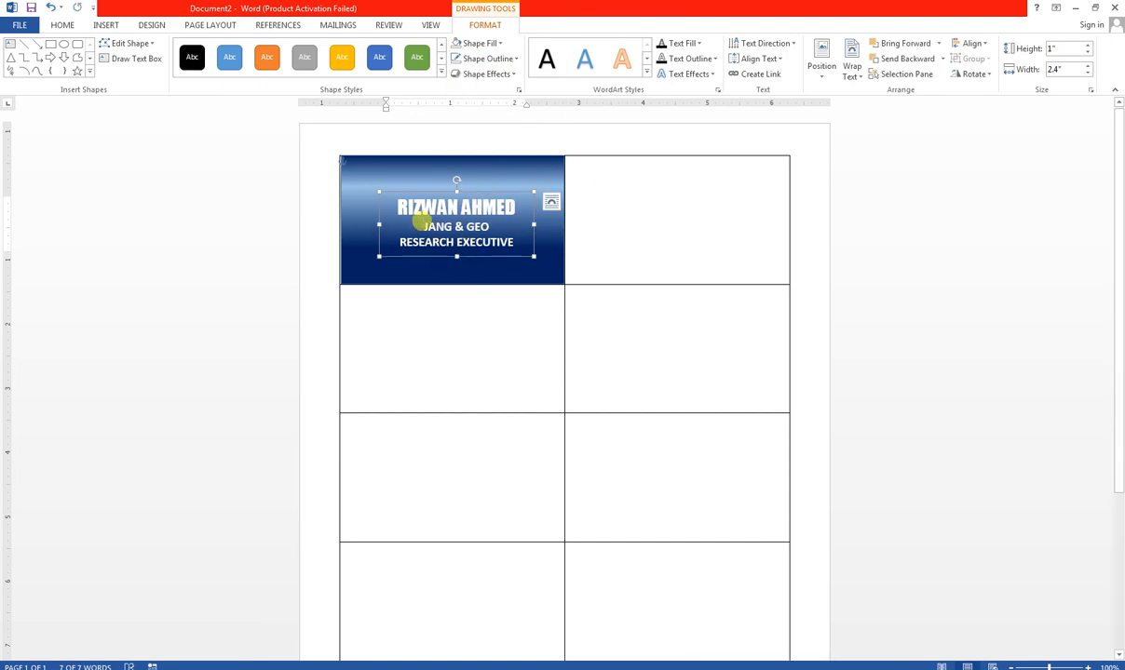
pyautogui.moveTo(456, 252); pyautogui.dragTo(456, 252)
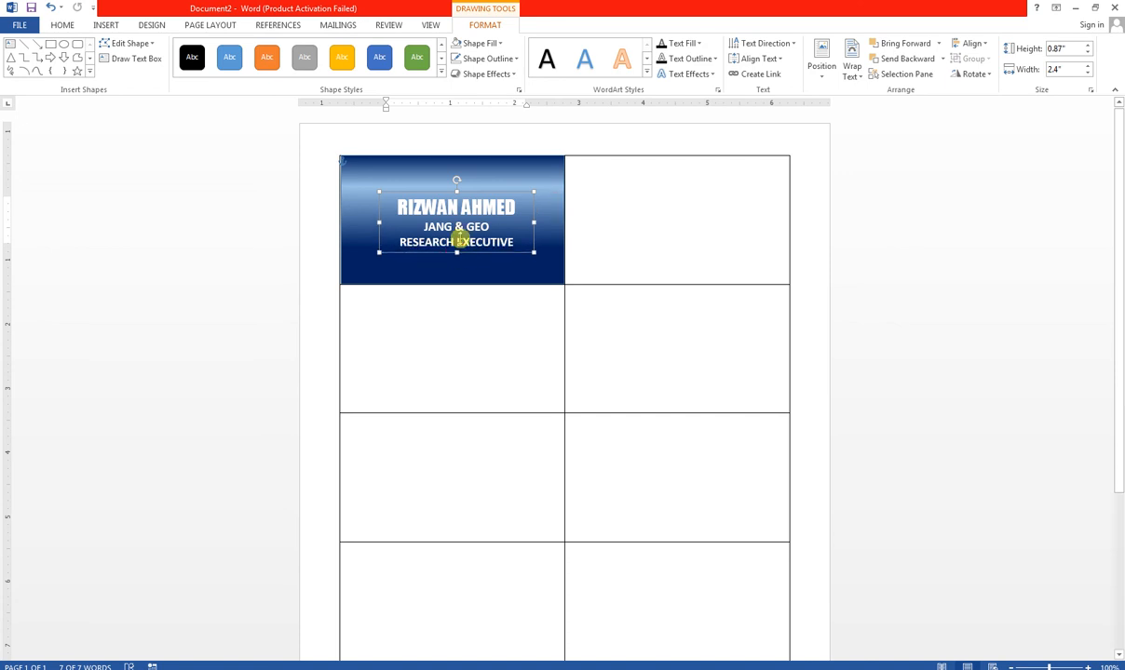
pyautogui.click(464, 186)
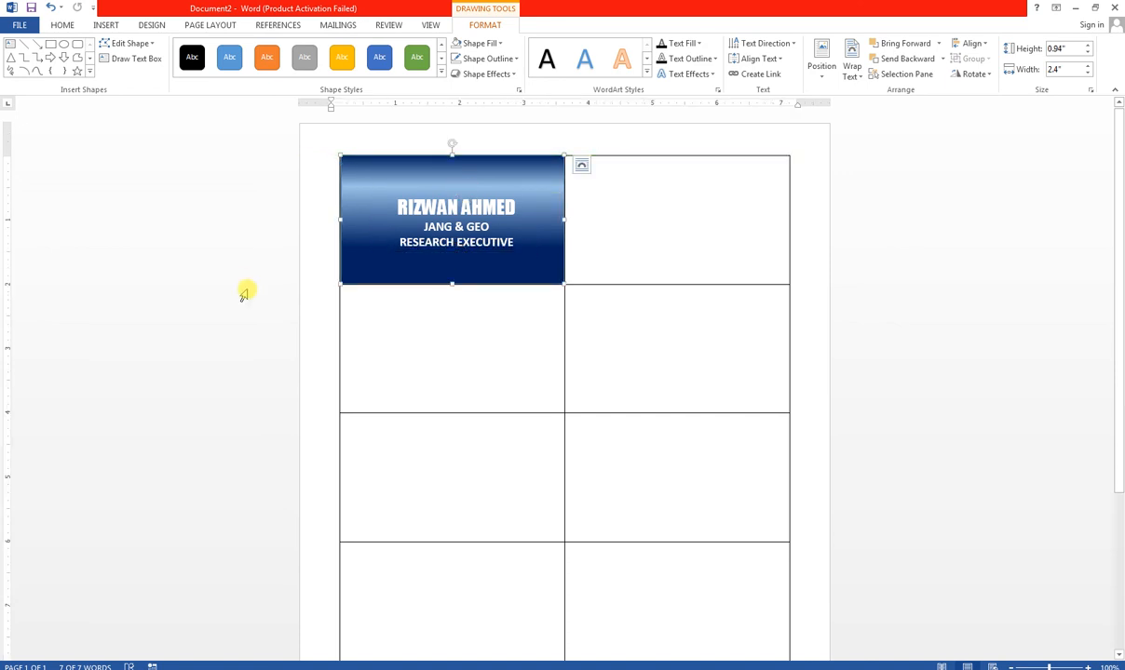
pyautogui.click(495, 226)
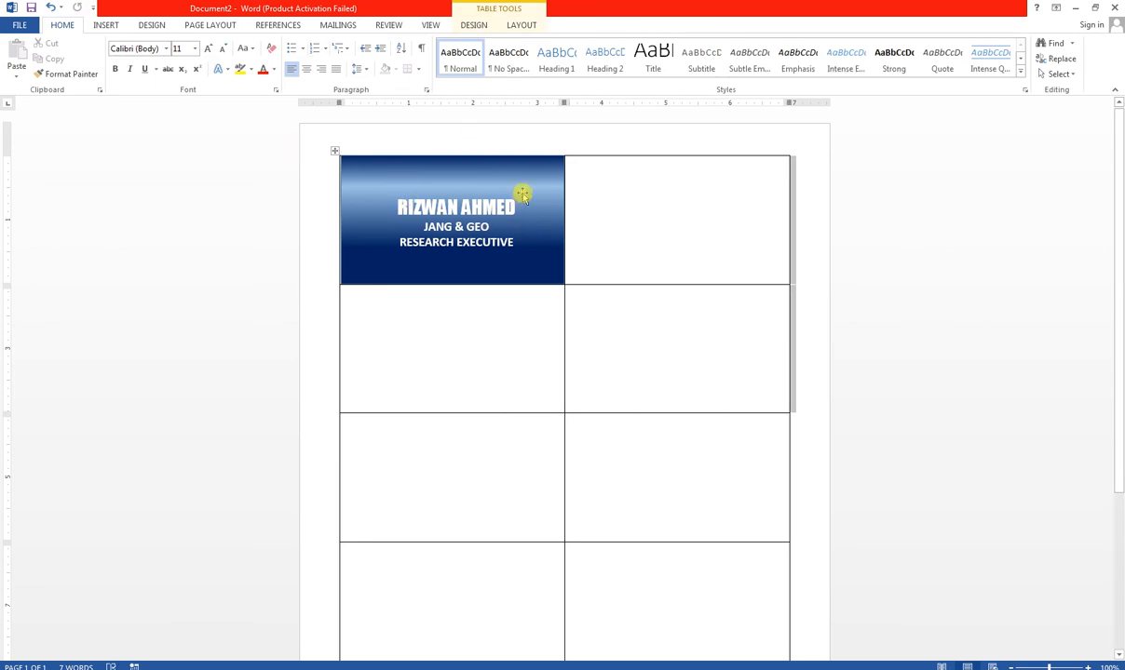
pyautogui.click(520, 172)
pyautogui.click(820, 169)
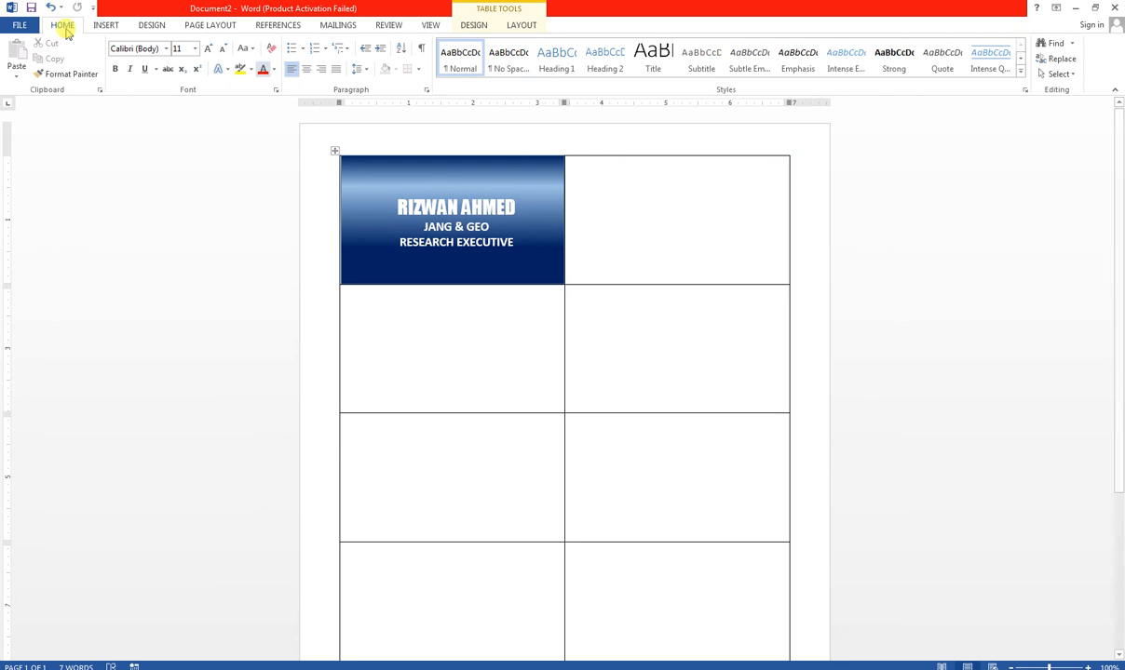
# - Insert the picture "images" from the Desktop into the table cell below the first card
pyautogui.click(103, 25)
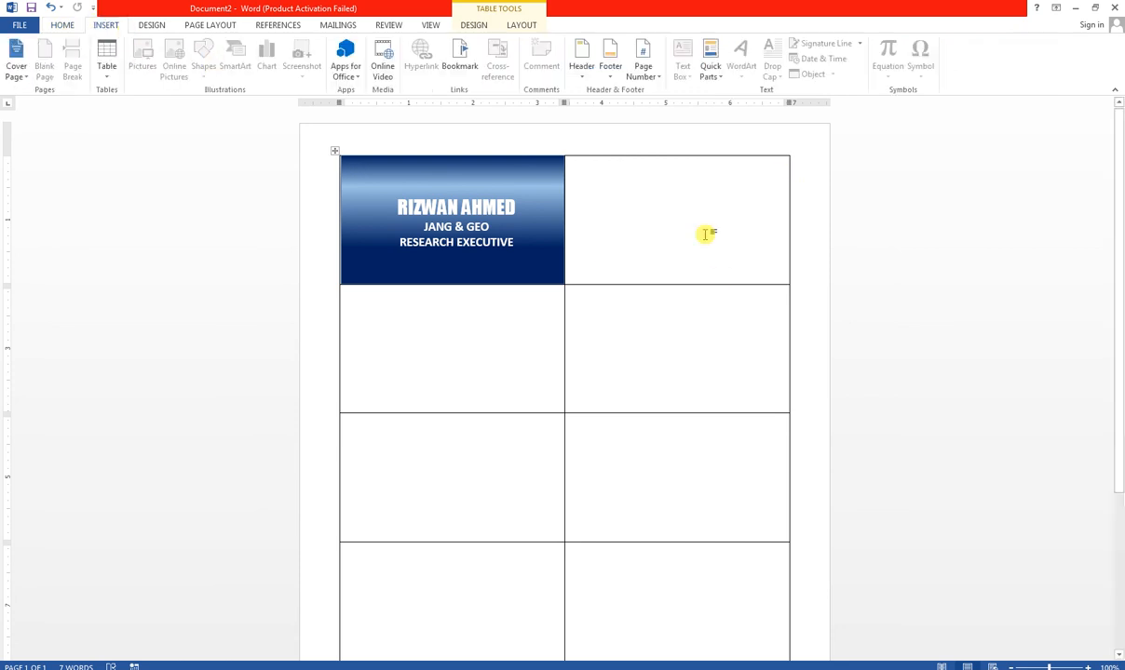
pyautogui.click(651, 201)
pyautogui.click(525, 324)
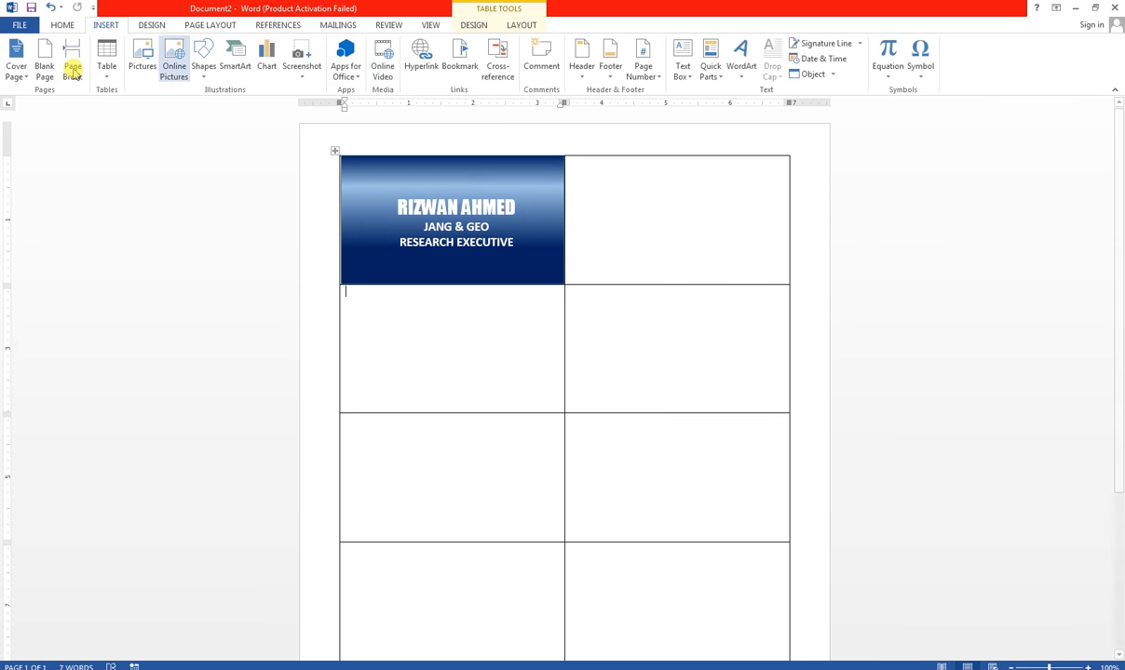
pyautogui.click(145, 60)
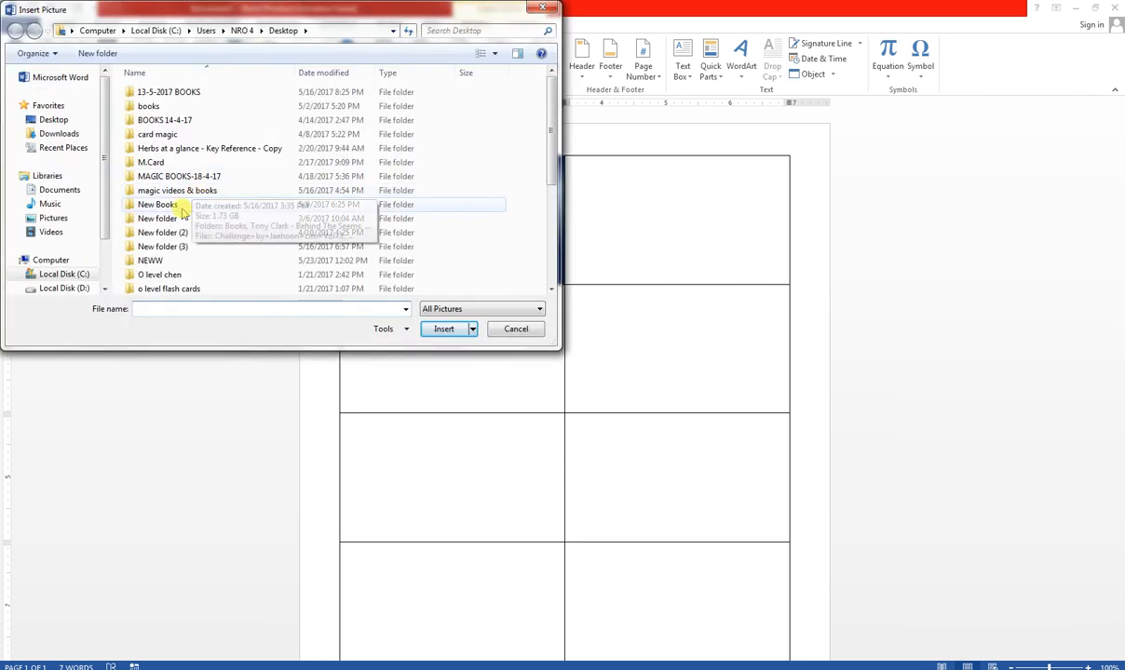
pyautogui.click(54, 119)
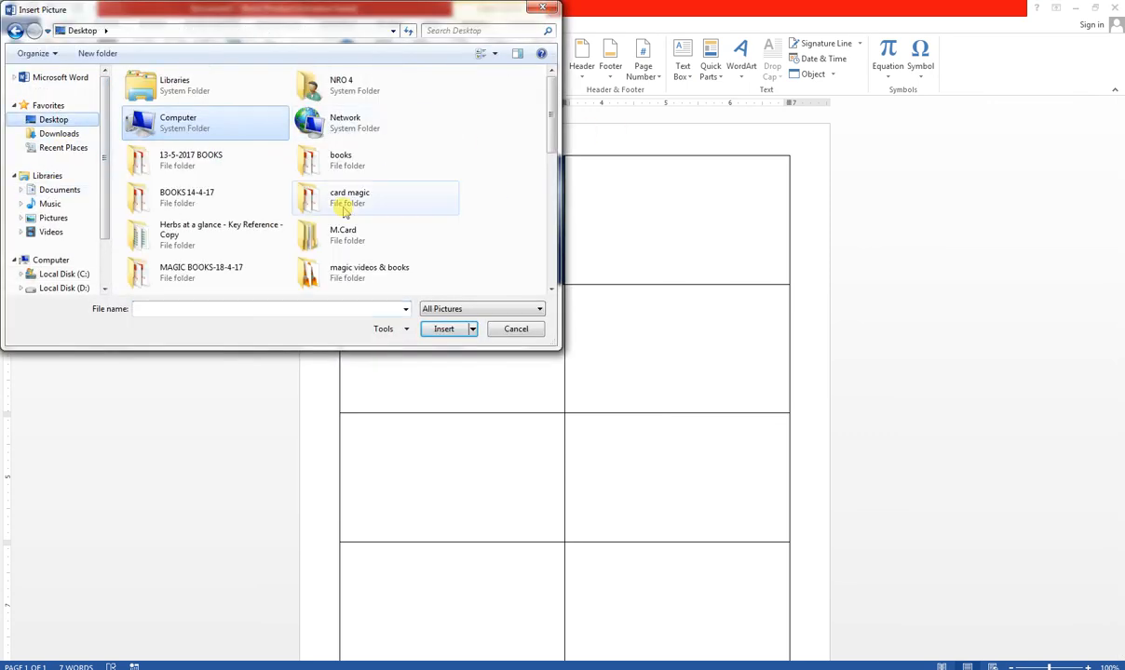
pyautogui.moveTo(555, 103); pyautogui.dragTo(625, 231)
pyautogui.click(344, 239)
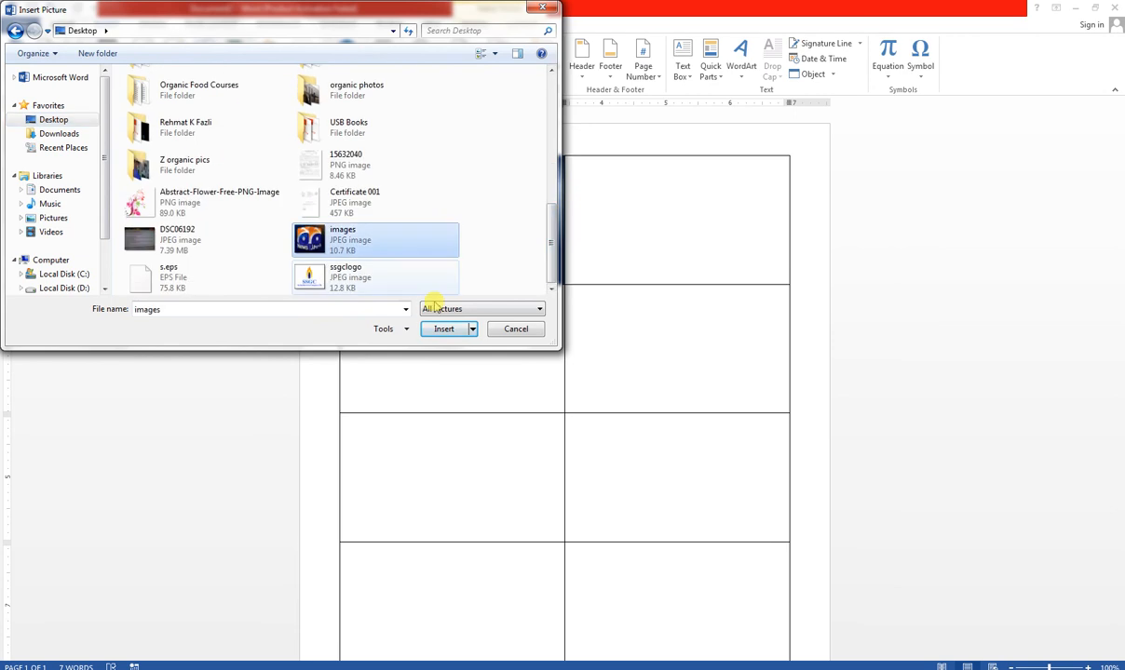
pyautogui.click(443, 329)
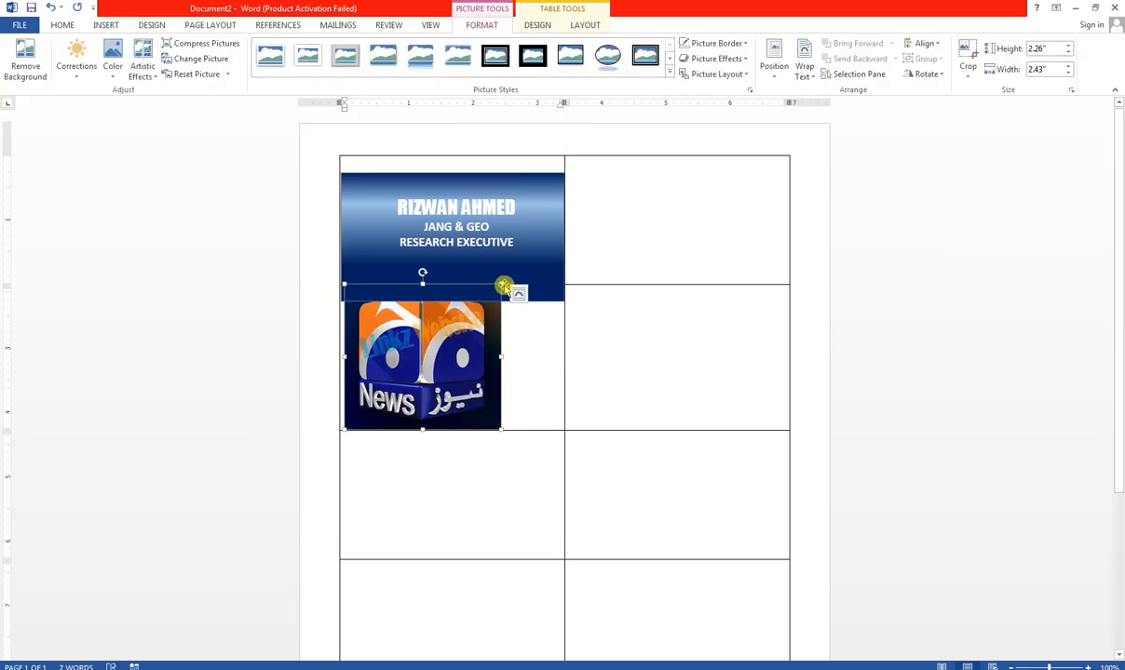
# - Shrink the logo picture to about 1.02 by 1.09 inches and set its text wrapping to In Front of Text
pyautogui.moveTo(500, 284); pyautogui.dragTo(414, 372)
pyautogui.click(351, 250)
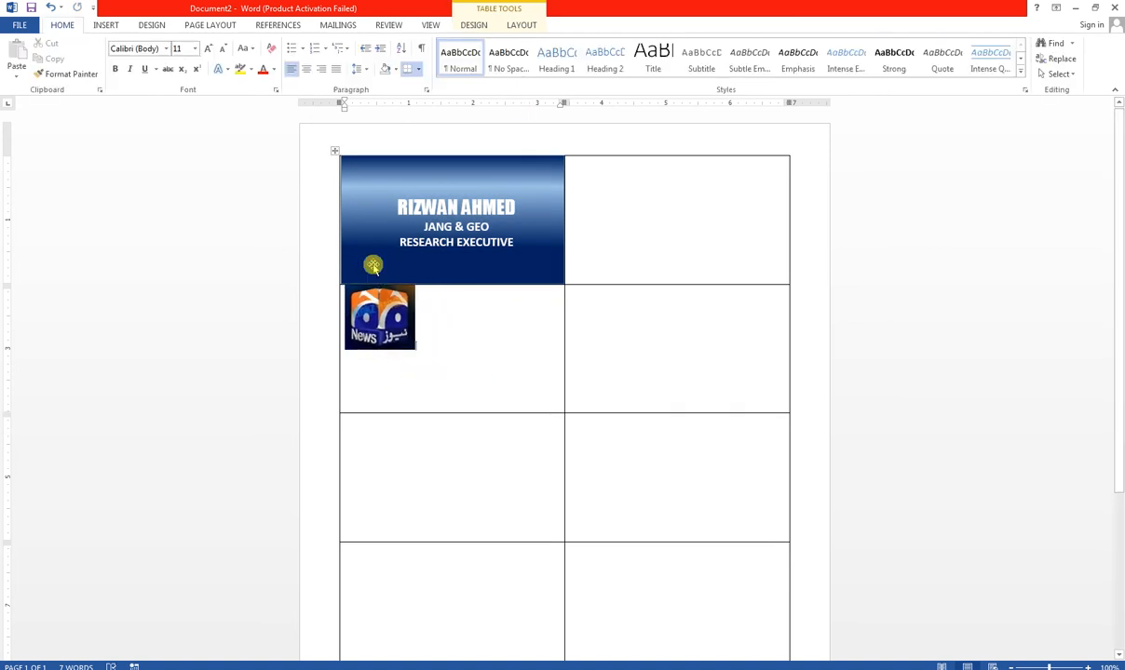
pyautogui.click(381, 306)
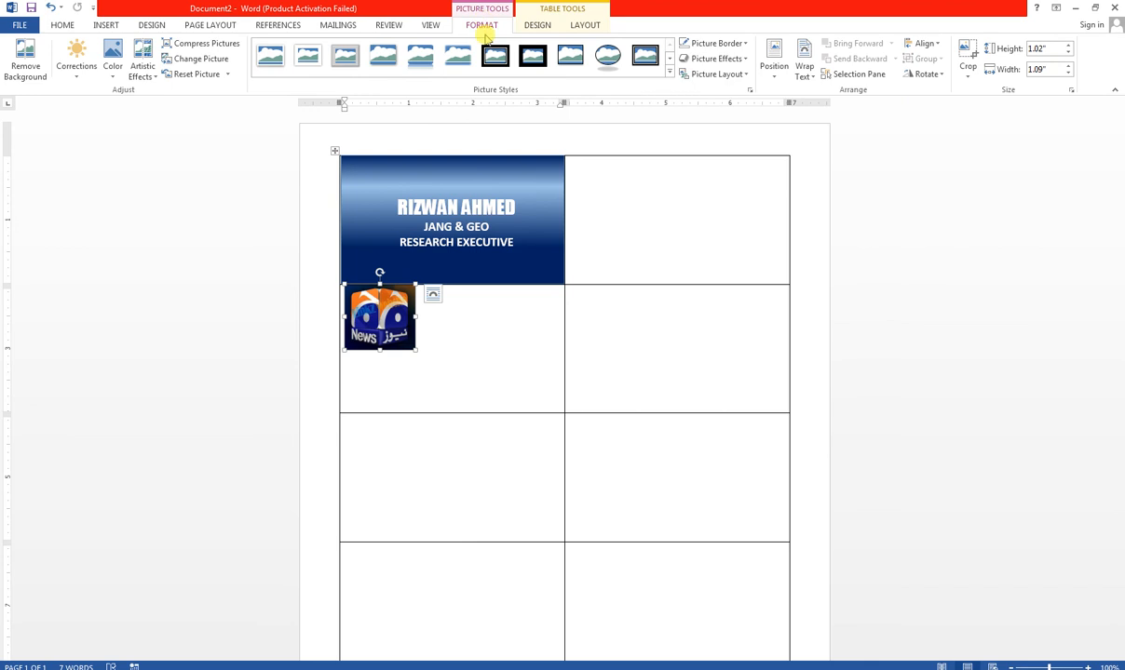
pyautogui.click(803, 69)
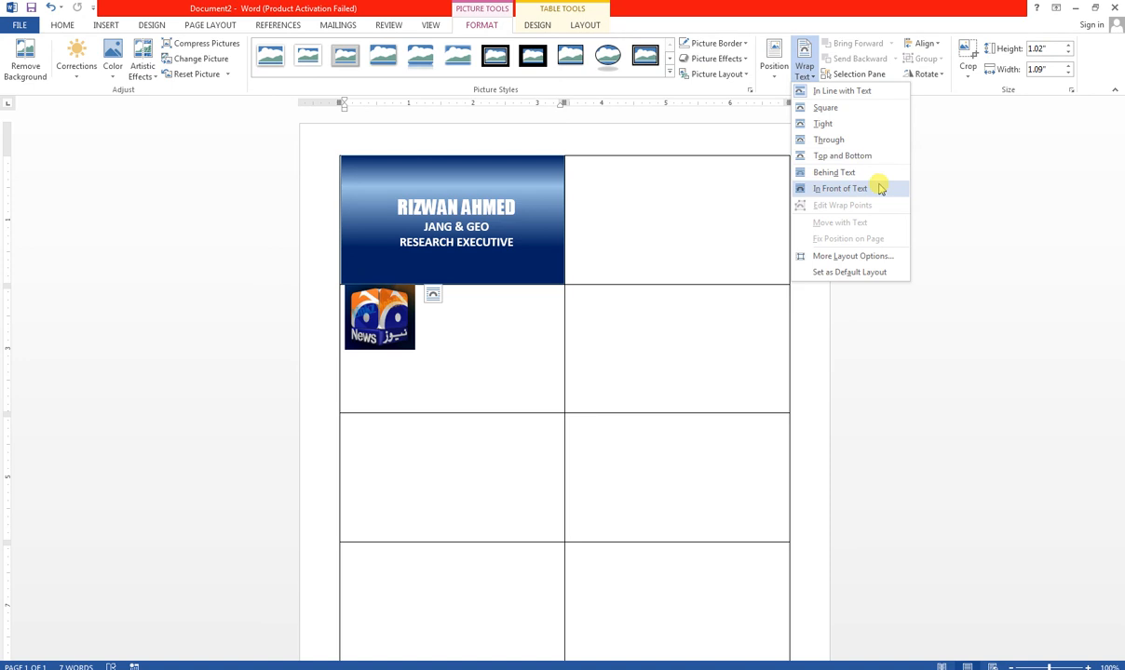
pyautogui.click(878, 186)
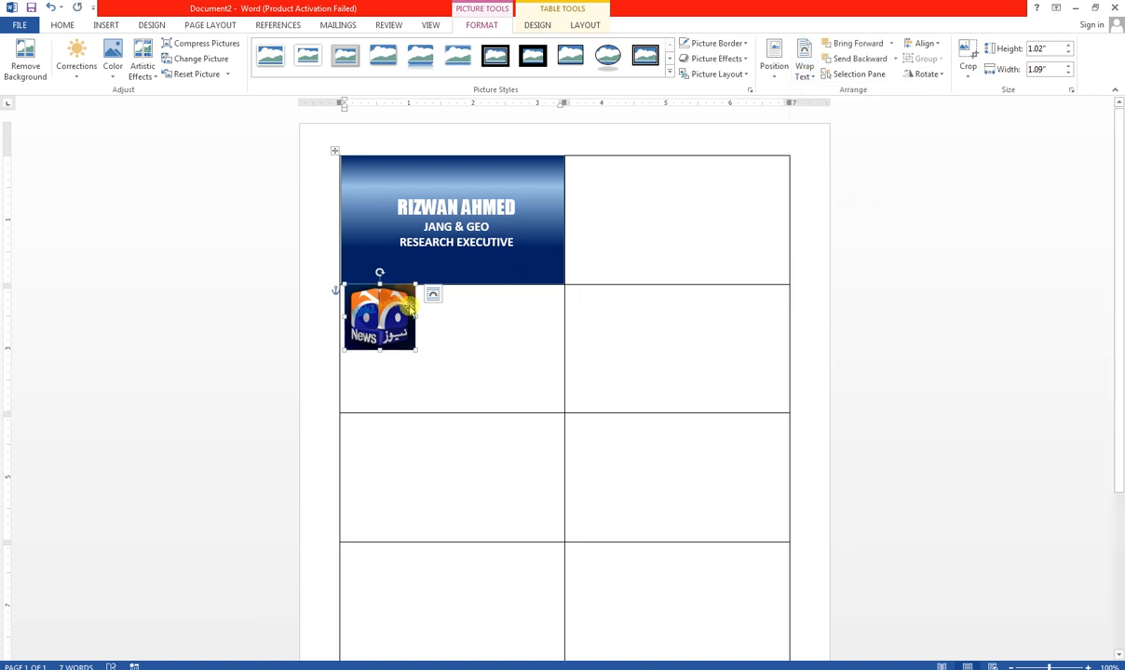
# - Place the logo in the first card's upper-left corner, scaled down to about 0.46 by 0.49 inches
pyautogui.moveTo(367, 278); pyautogui.dragTo(367, 177)
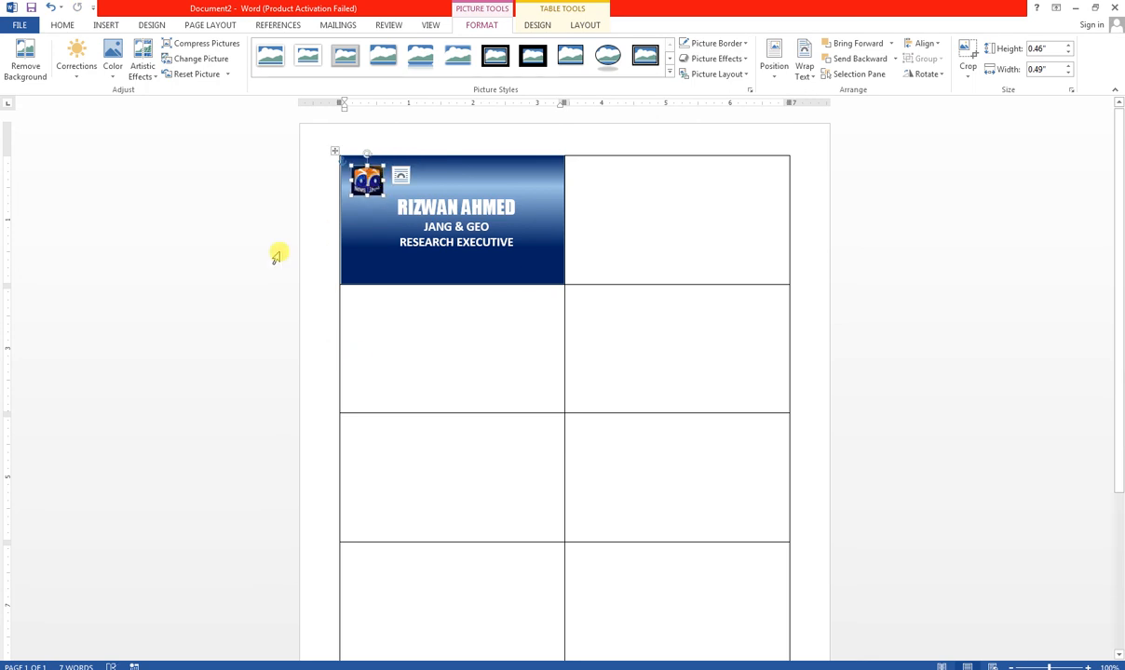
pyautogui.click(265, 343)
pyautogui.click(905, 266)
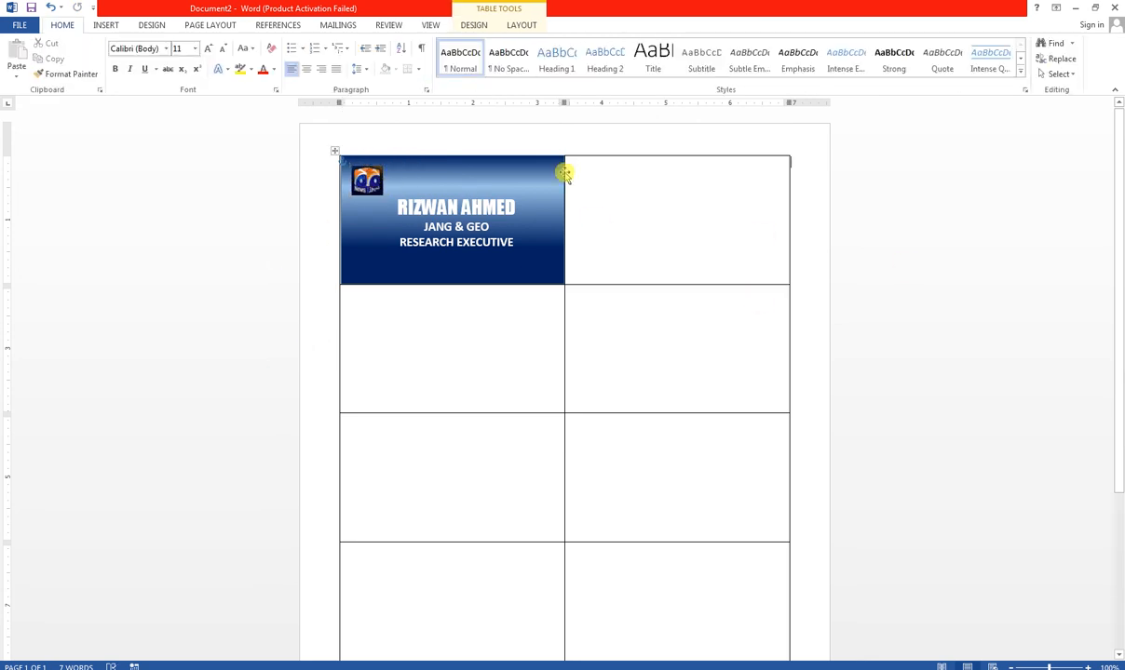
# - Draw a rectangle about 1.7 inches wide and 0.27 inches high in the first card's upper-right corner
pyautogui.click(108, 25)
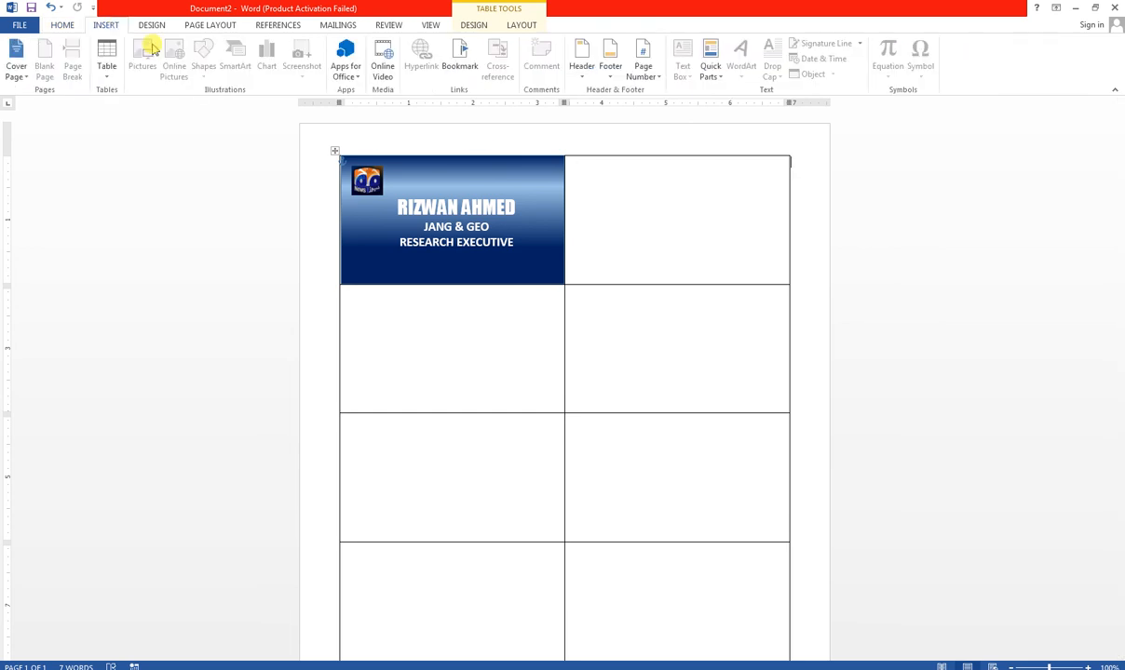
pyautogui.click(527, 186)
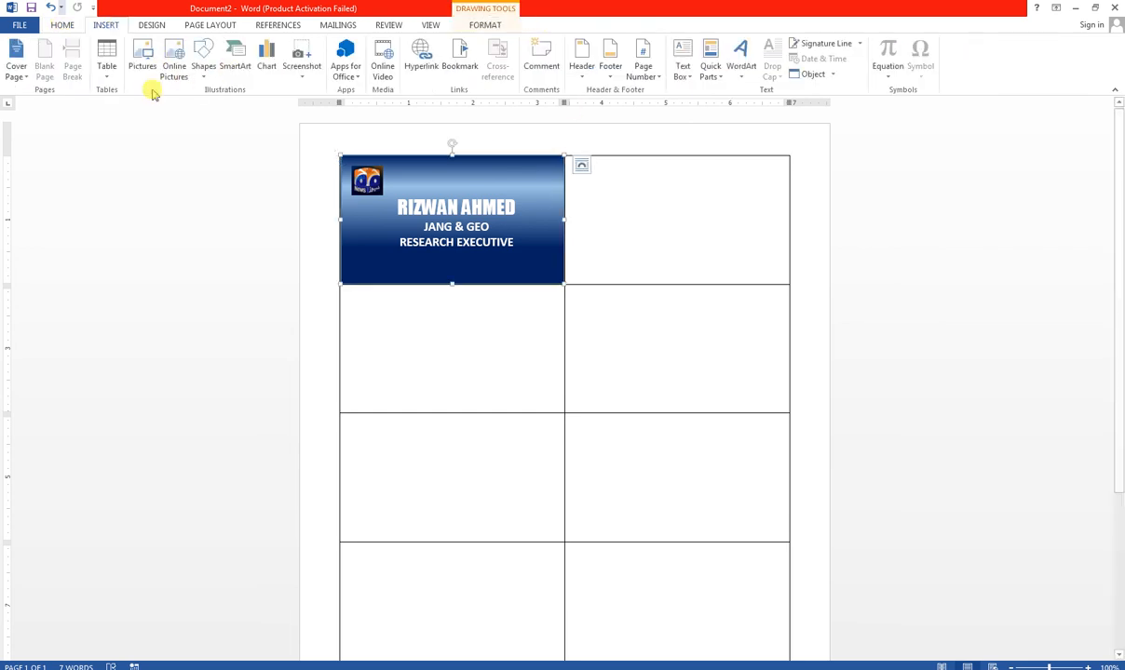
pyautogui.click(203, 67)
pyautogui.click(240, 105)
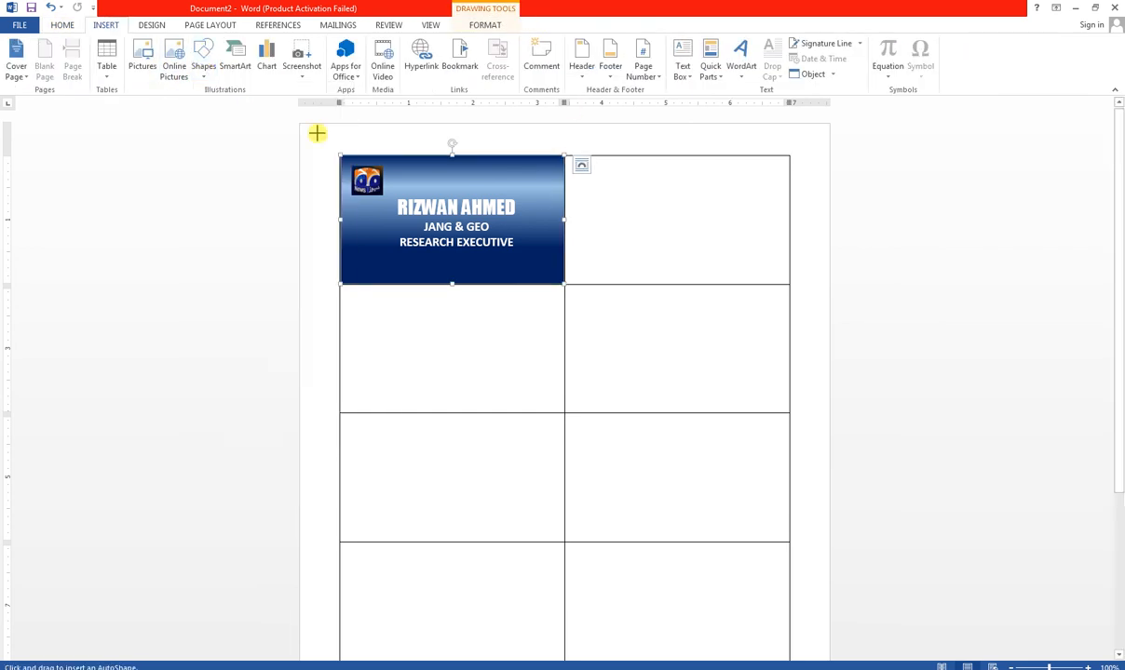
pyautogui.moveTo(448, 166); pyautogui.dragTo(556, 186)
# - Add the text "PHONE:" followed by the phone number to the new rectangle and ignore its grammar flag once
pyautogui.rightClick(527, 177)
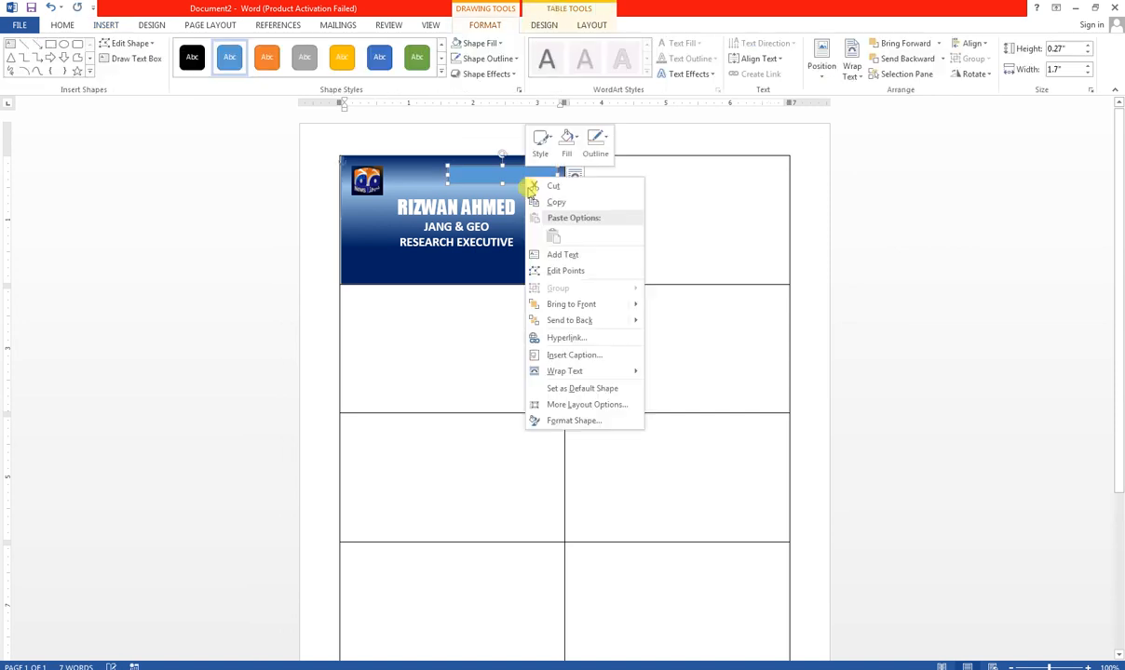
pyautogui.click(562, 259)
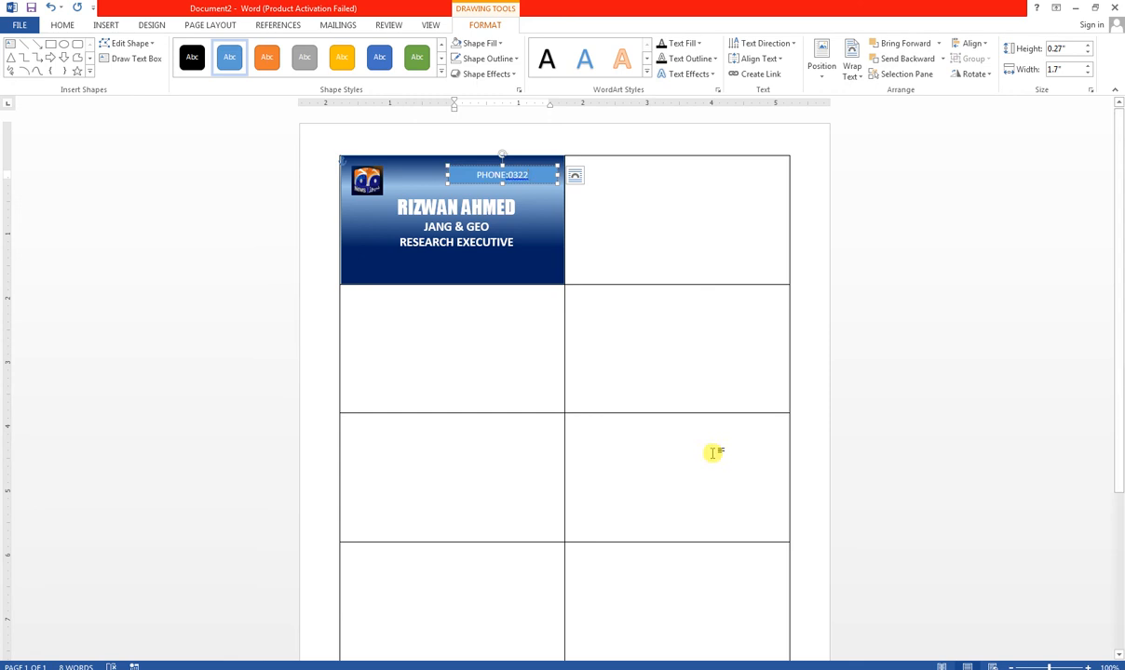
pyautogui.write('26099')
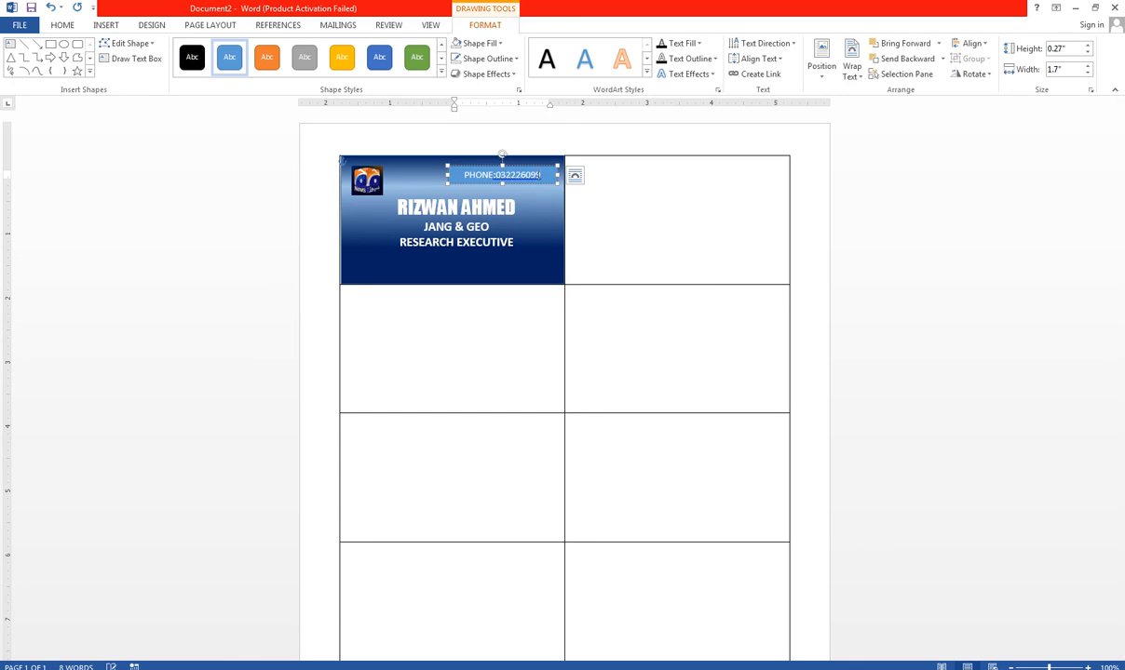
pyautogui.write('21')
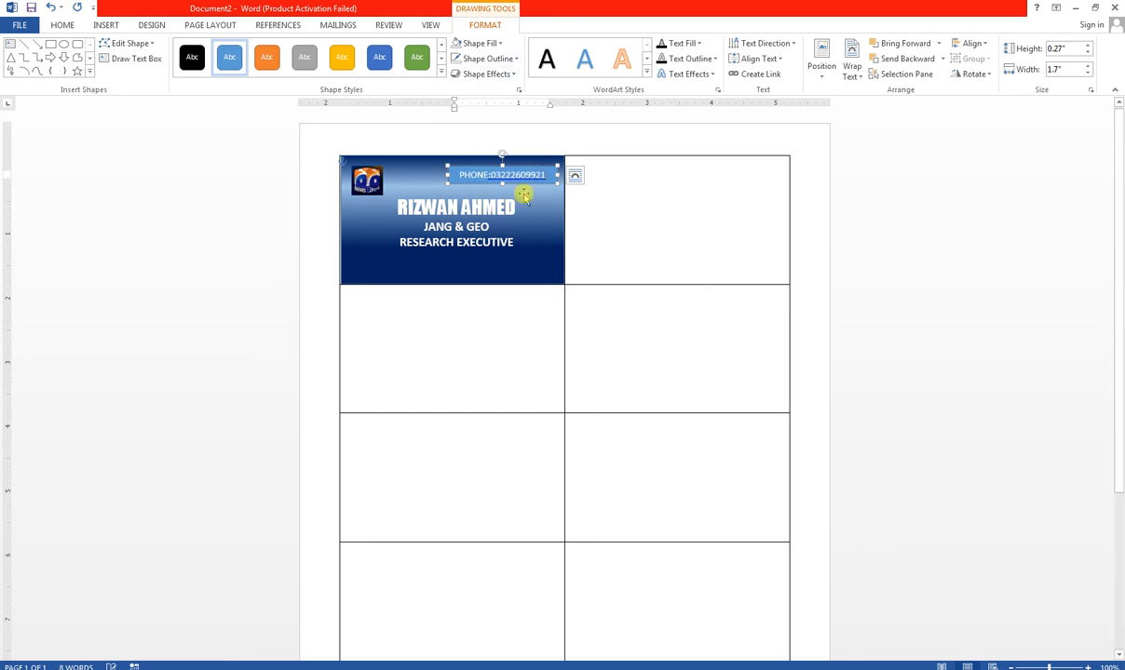
pyautogui.rightClick(519, 177)
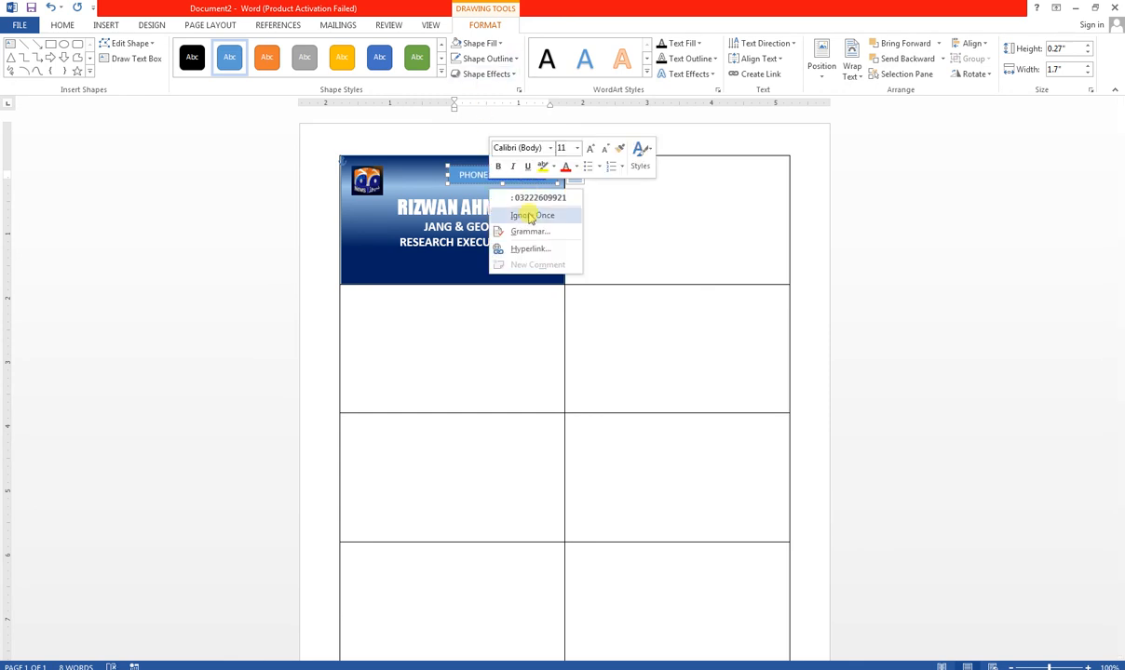
pyautogui.click(546, 215)
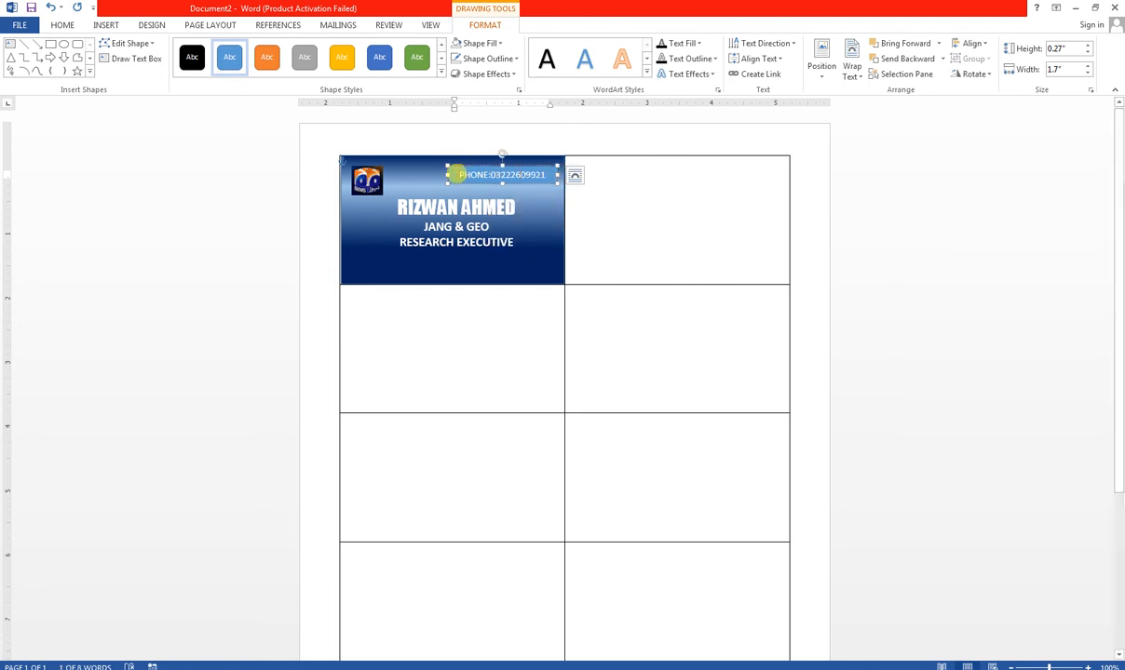
# - Make the phone line bold and remove the fill from its rectangle
pyautogui.click(63, 26)
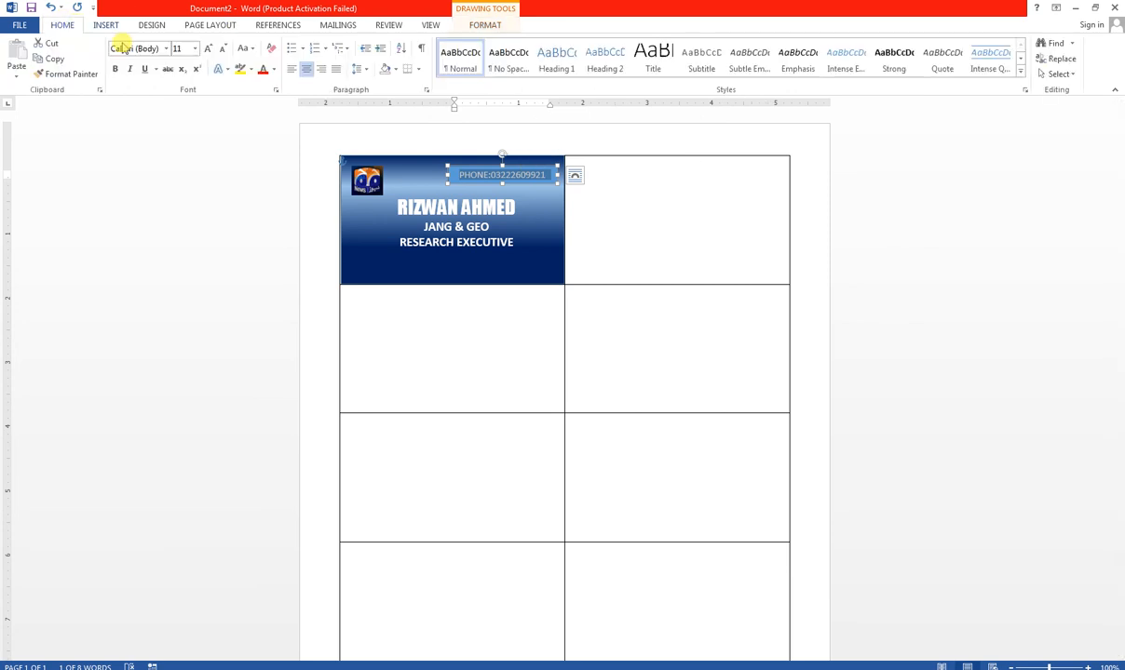
pyautogui.click(114, 69)
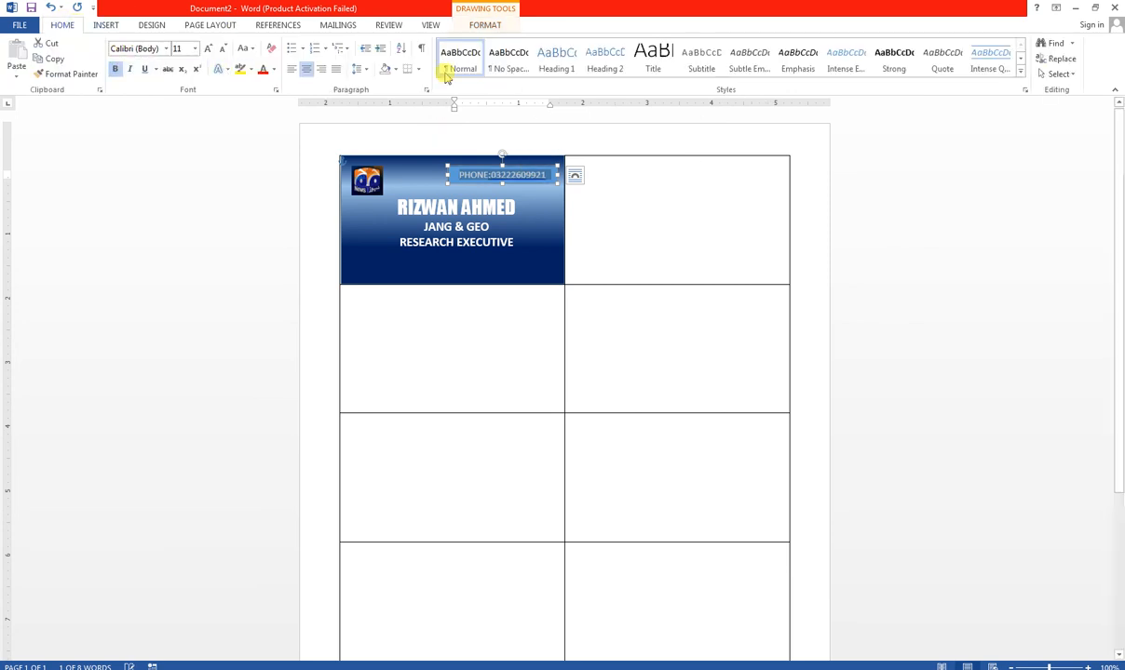
pyautogui.click(483, 25)
pyautogui.click(472, 46)
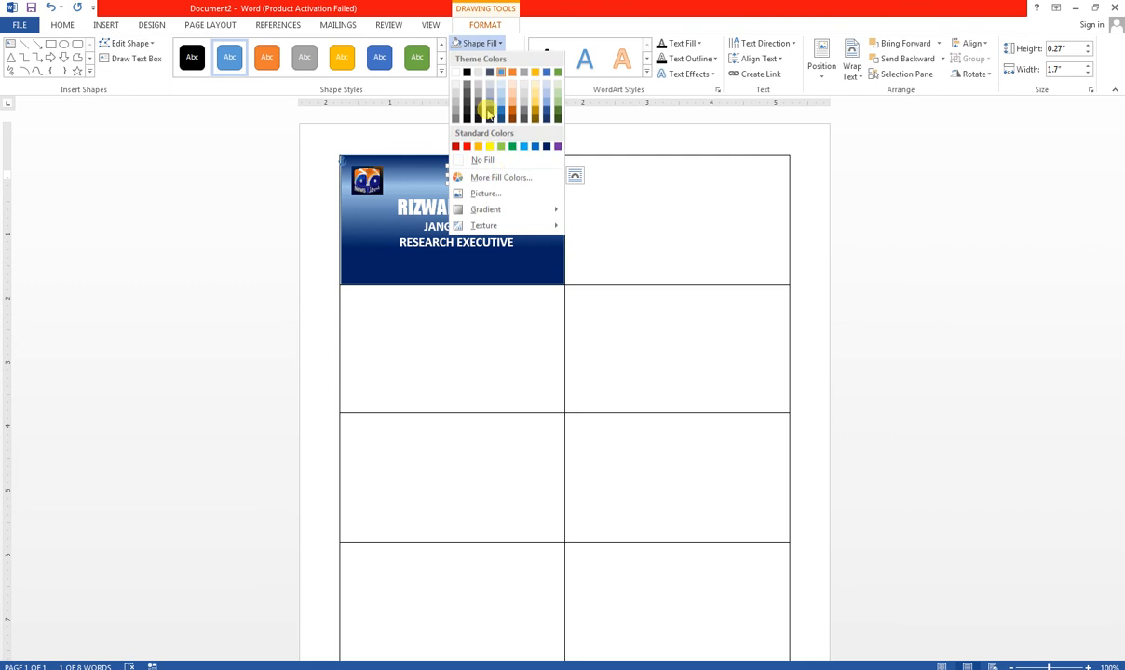
pyautogui.click(503, 161)
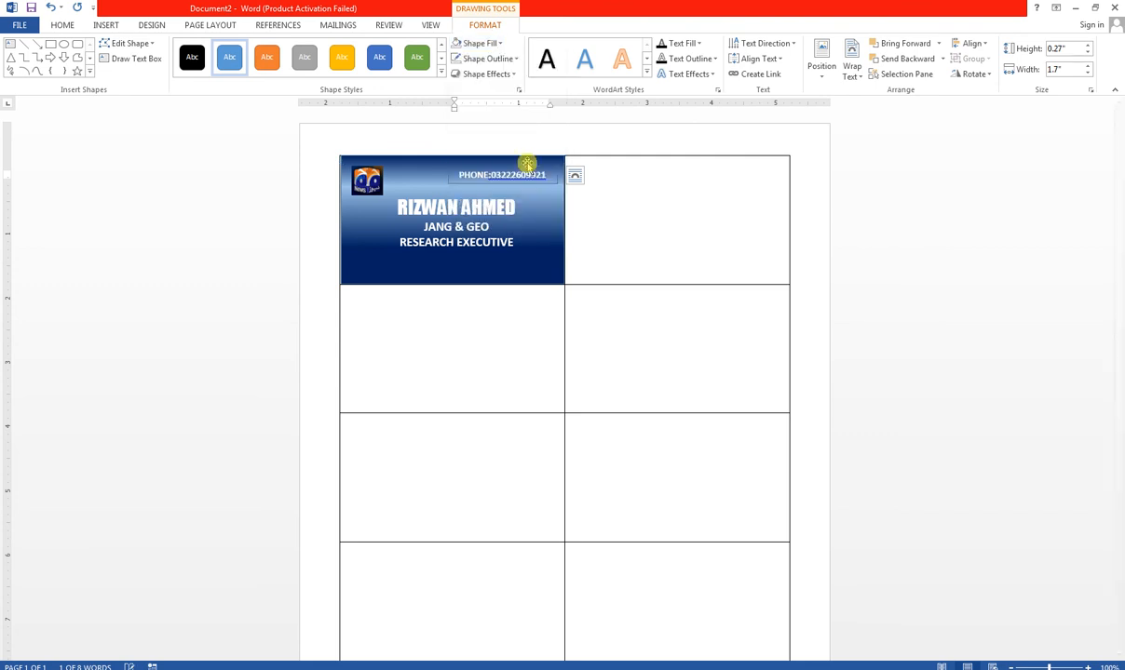
# - Remove the outline of the phone rectangle and apply the suggested correction that adds a space after "PHONE:"
pyautogui.click(490, 58)
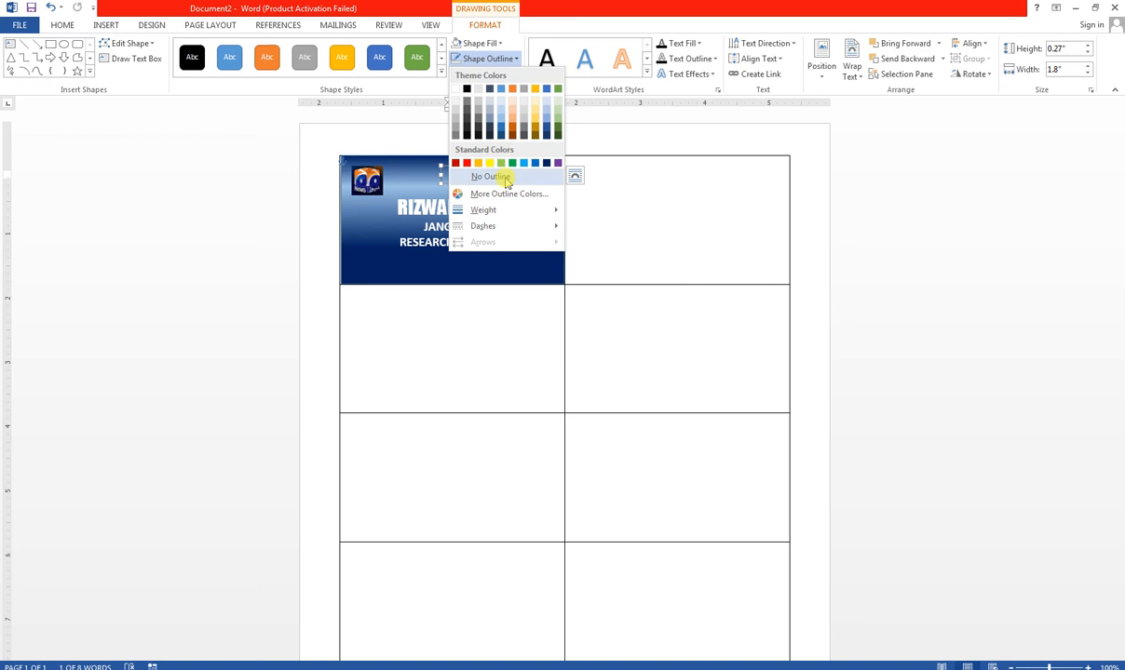
pyautogui.click(503, 177)
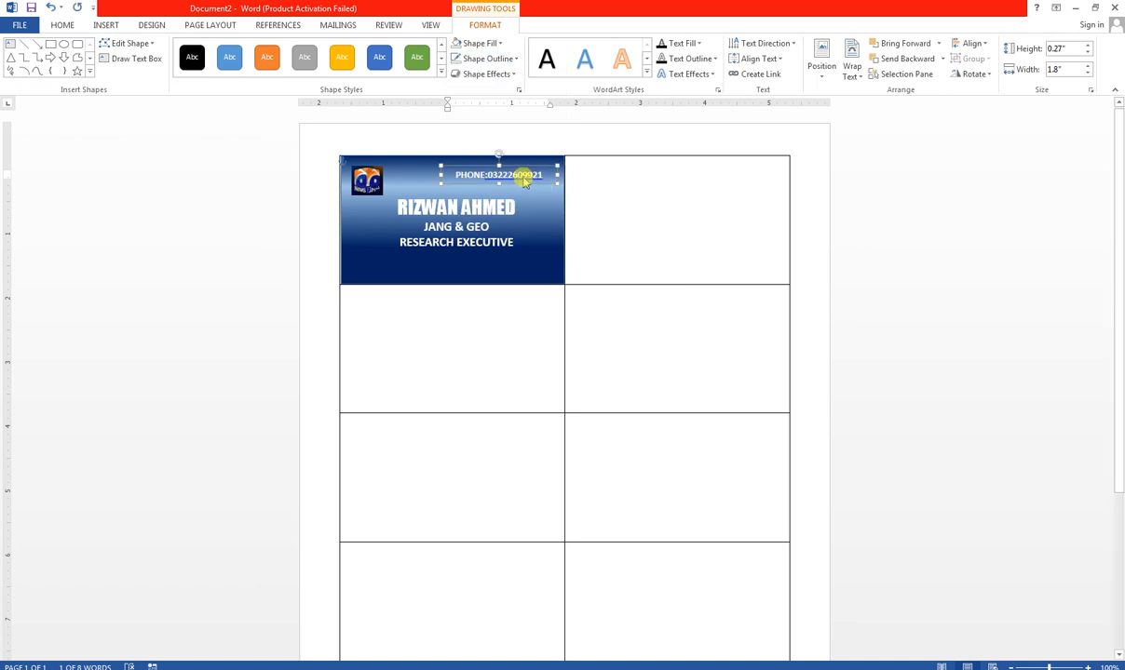
pyautogui.rightClick(524, 181)
pyautogui.click(498, 170)
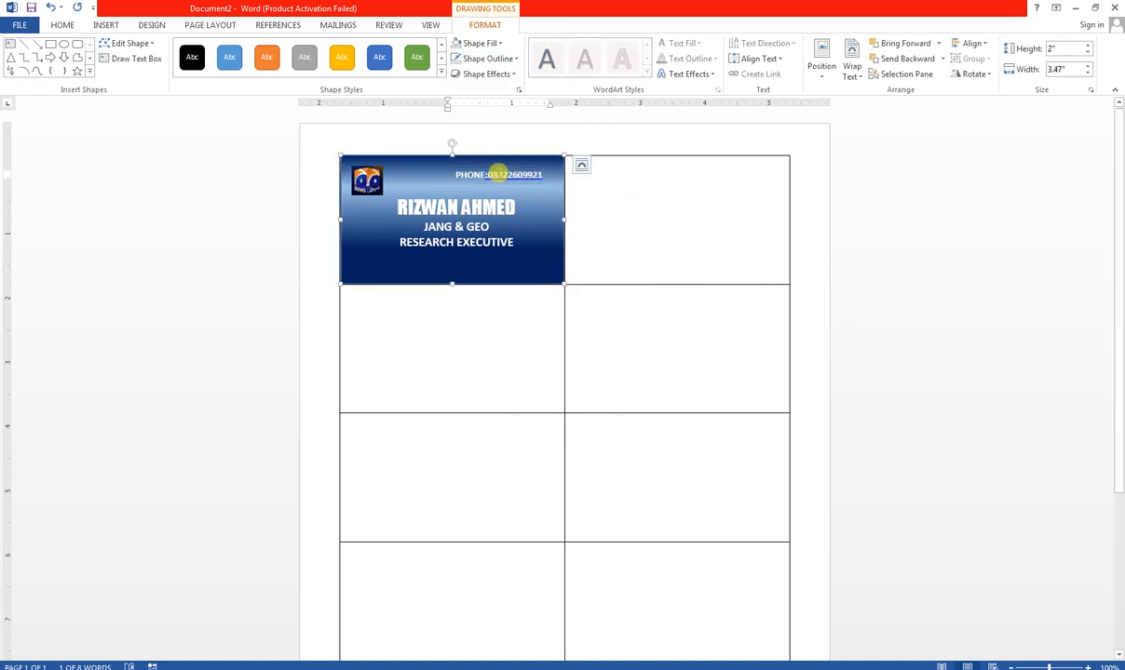
pyautogui.rightClick(499, 174)
pyautogui.click(523, 198)
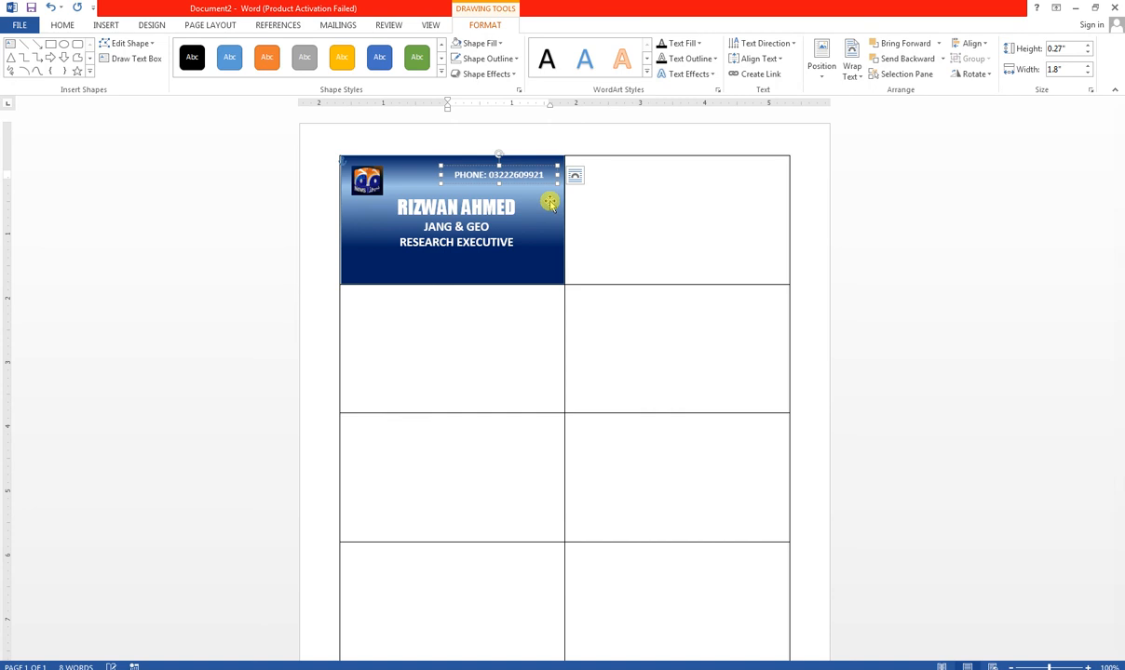
# - Set the font colour of the whole phone line to White, Background 1
pyautogui.click(543, 164)
pyautogui.click(535, 174)
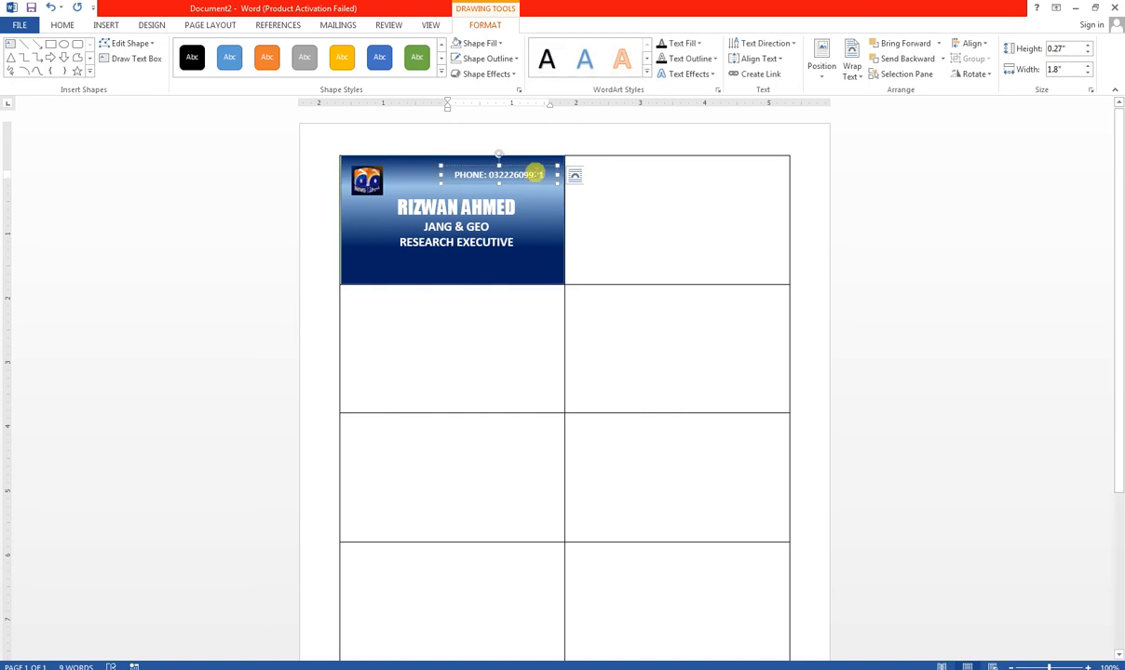
pyautogui.click(456, 175)
pyautogui.moveTo(456, 175); pyautogui.dragTo(535, 173)
pyautogui.click(77, 28)
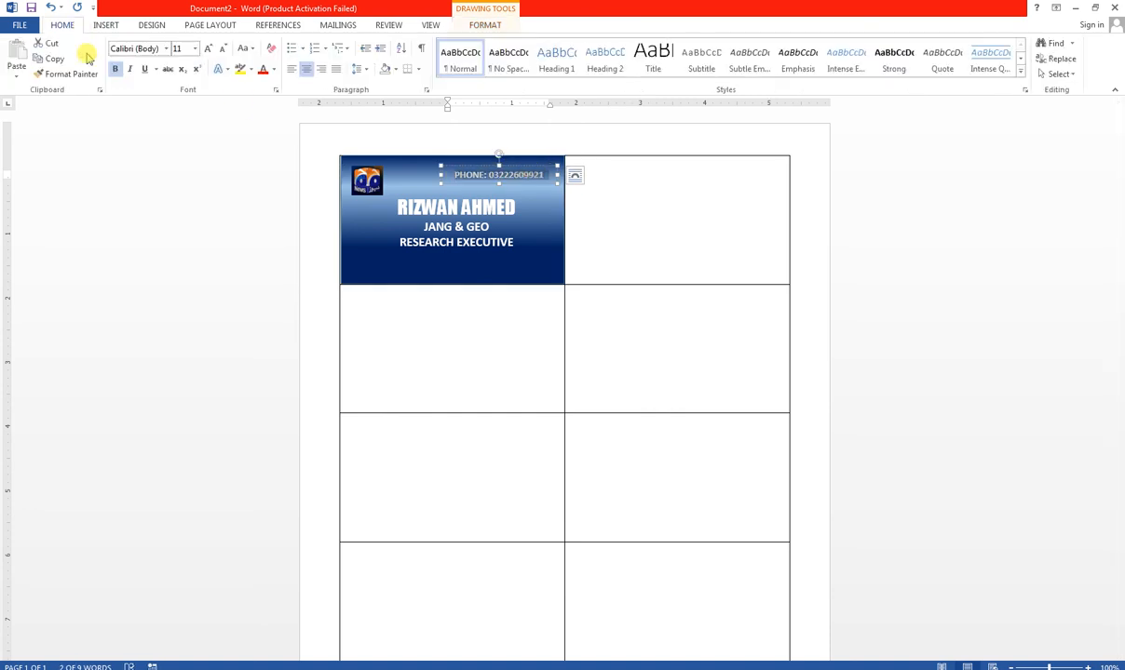
pyautogui.click(272, 70)
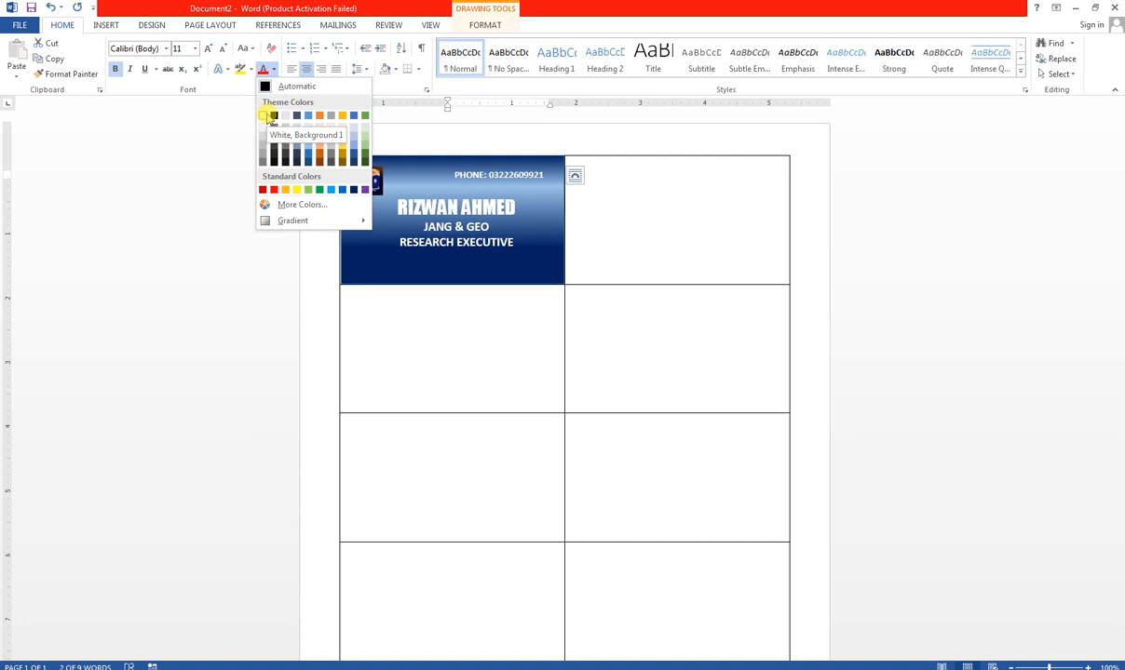
pyautogui.click(266, 116)
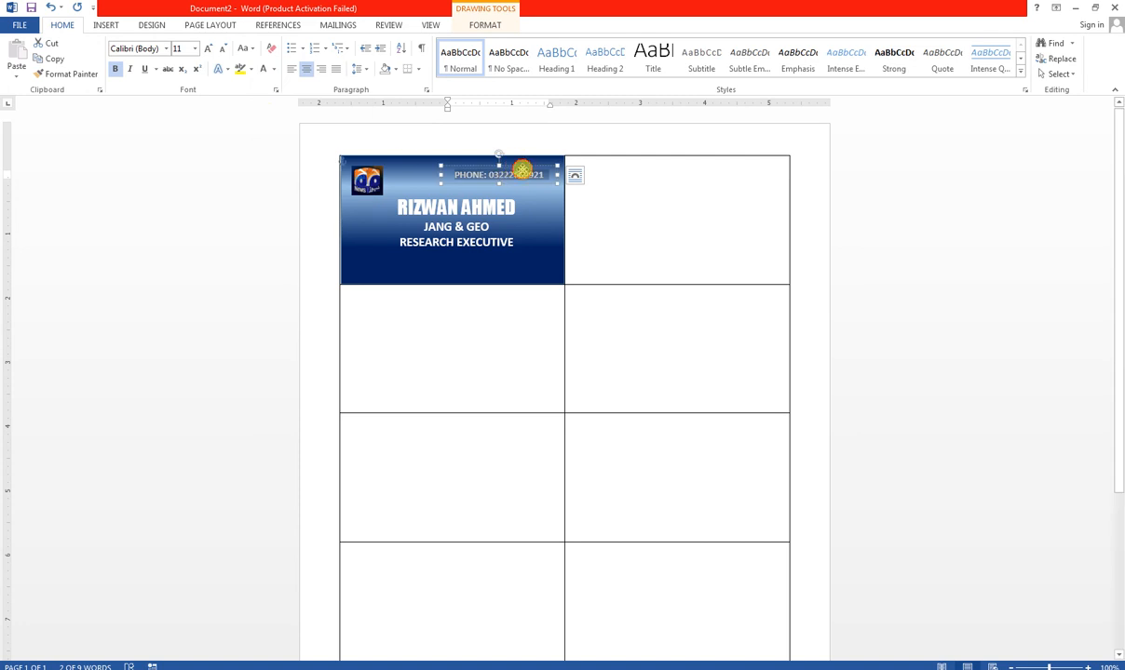
# - Move the phone box slightly so it reaches the right edge of the first card
pyautogui.moveTo(522, 165); pyautogui.dragTo(525, 167)
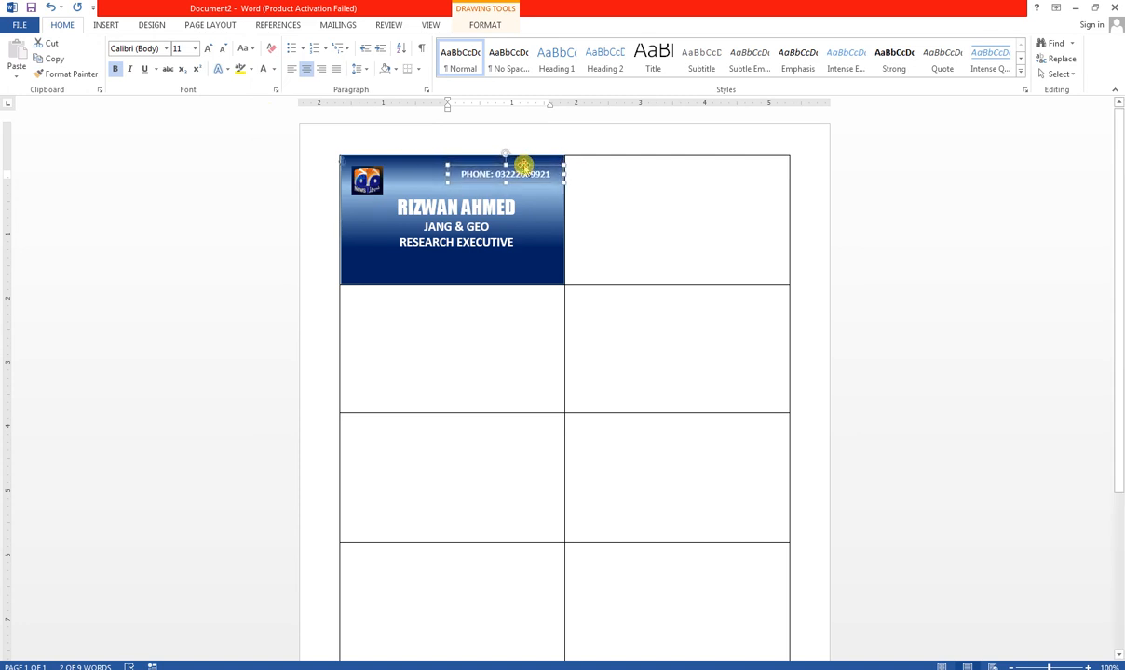
pyautogui.click(450, 198)
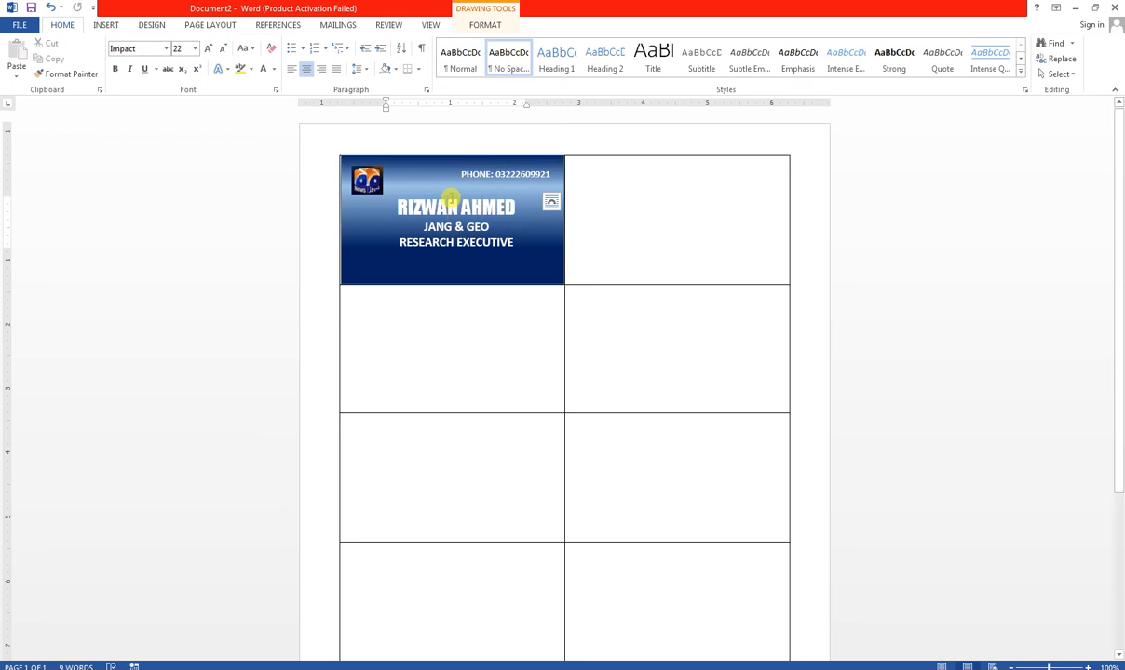
pyautogui.click(427, 243)
pyautogui.click(447, 207)
pyautogui.click(341, 264)
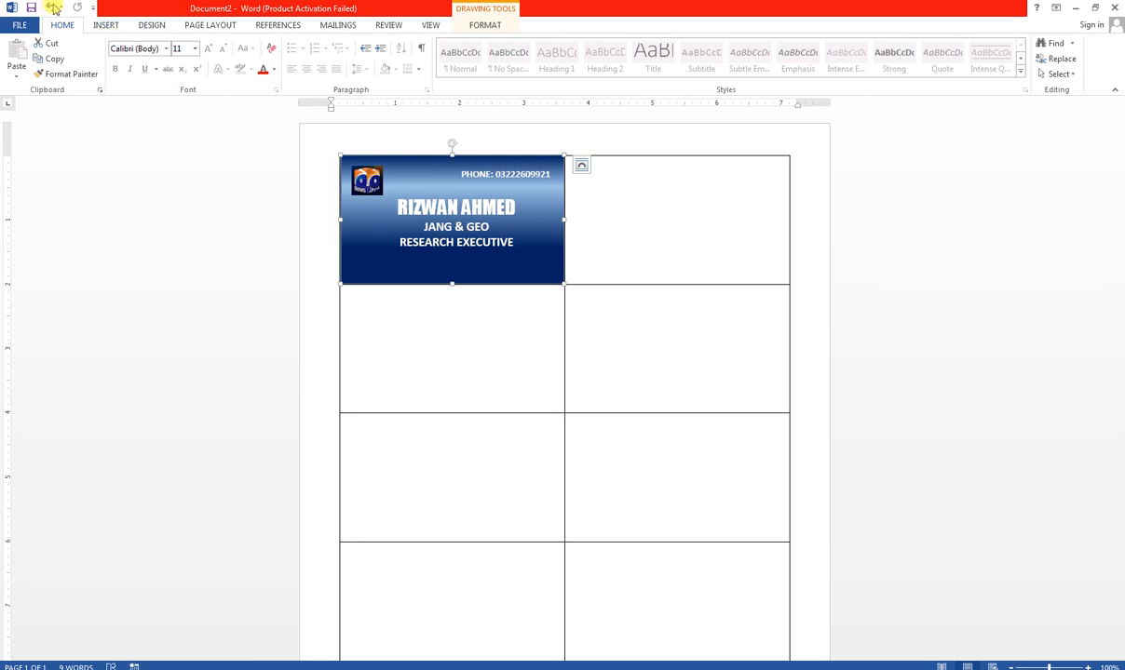
# - Draw a rectangle about 3.53 inches wide and 0.37 inches high along the first card's bottom edge
pyautogui.click(105, 25)
pyautogui.click(203, 58)
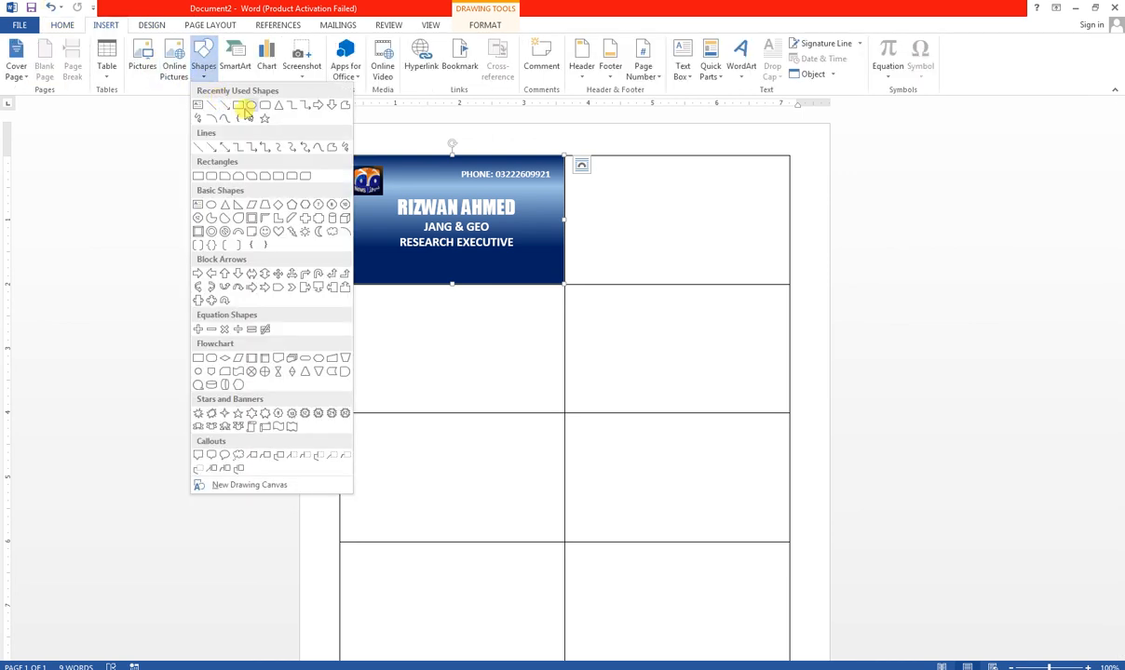
pyautogui.click(244, 108)
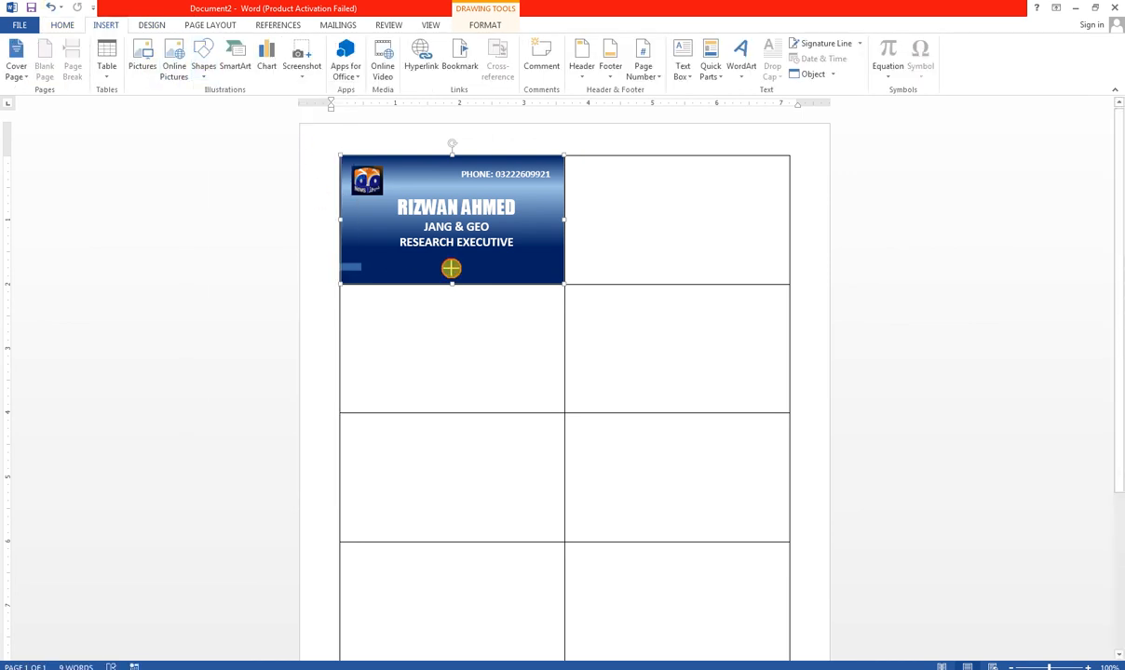
pyautogui.moveTo(450, 268); pyautogui.dragTo(565, 281)
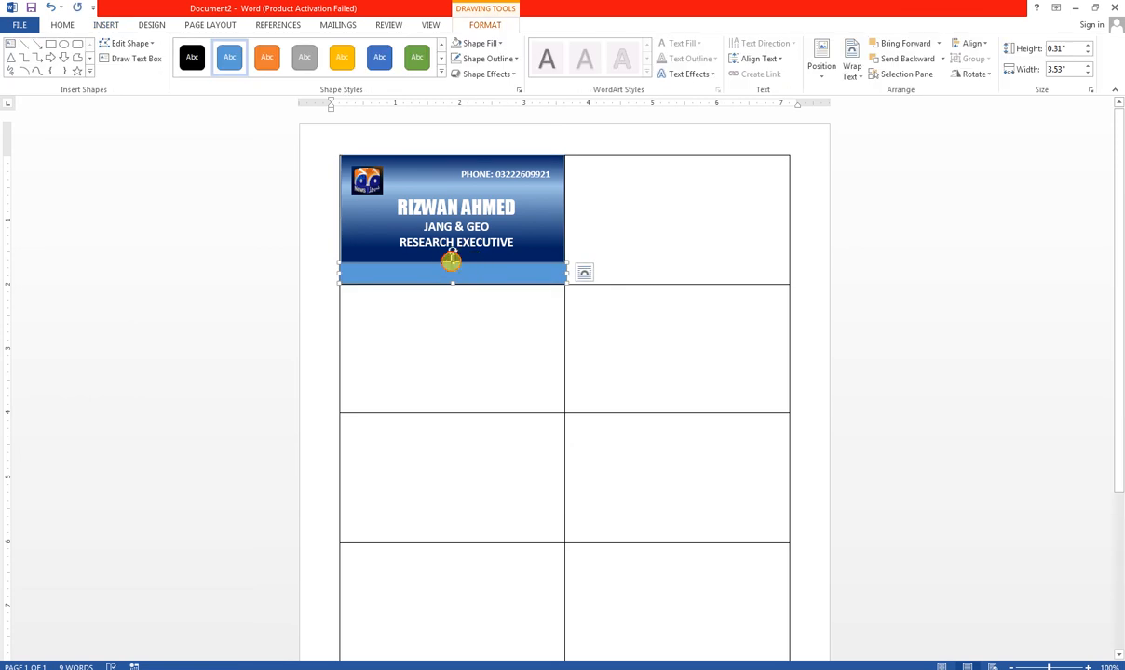
pyautogui.moveTo(450, 261); pyautogui.dragTo(450, 257)
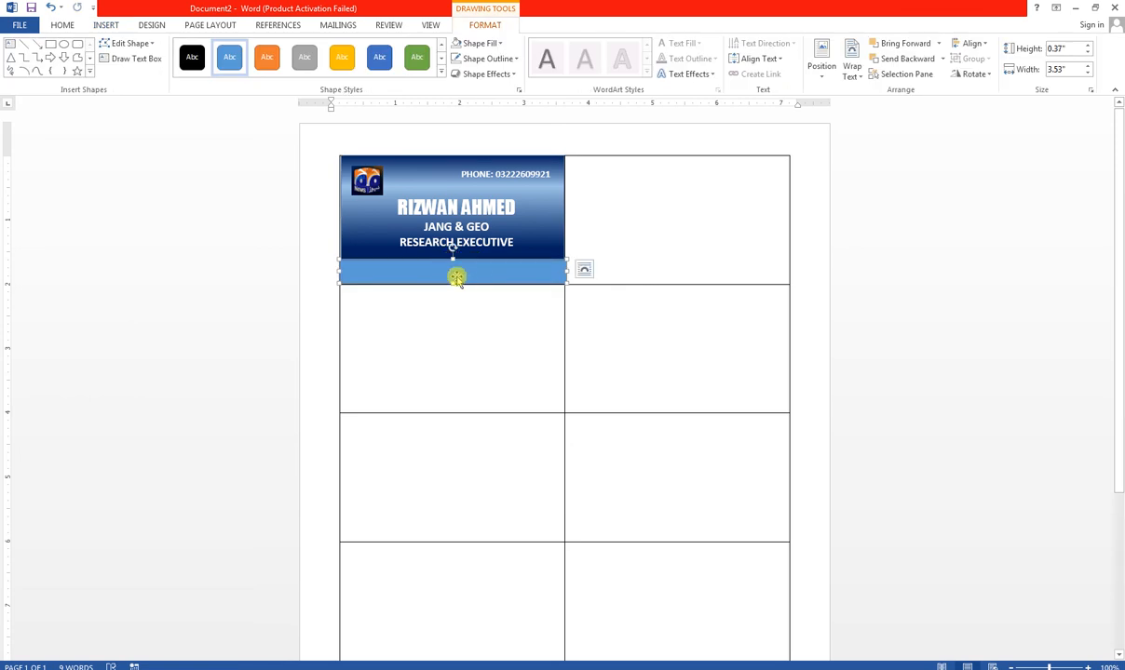
# - Add the text "DAILY NEWS BUILDING AL-REHMAN BRANCH" to the card's bottom strip and colour it dark blue
pyautogui.rightClick(456, 277)
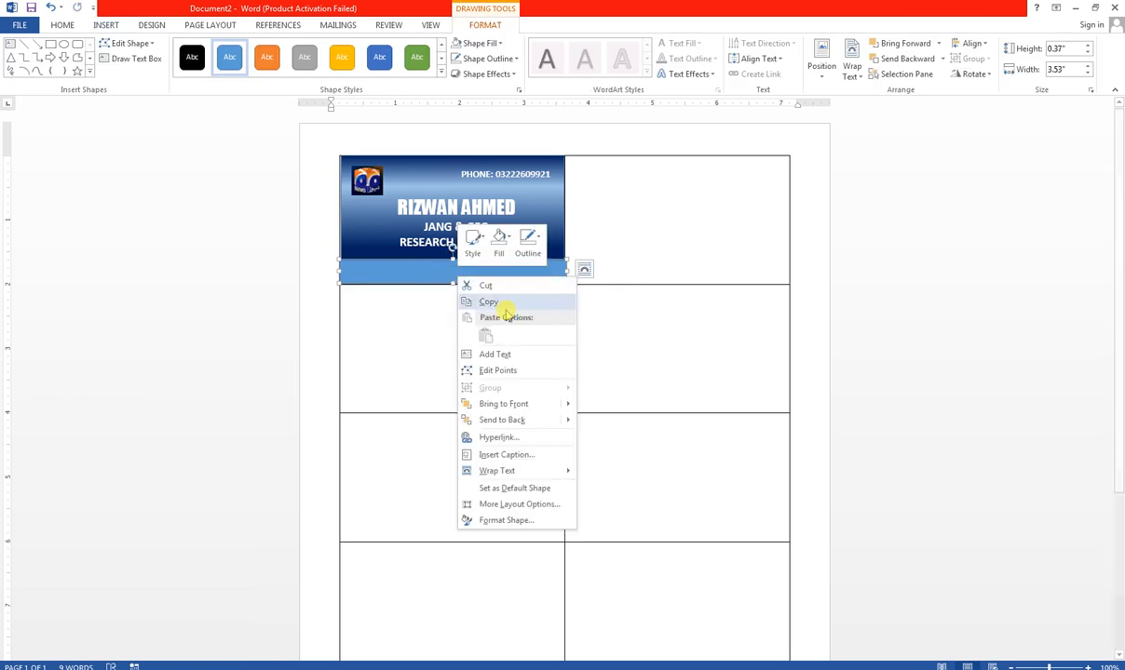
pyautogui.click(509, 355)
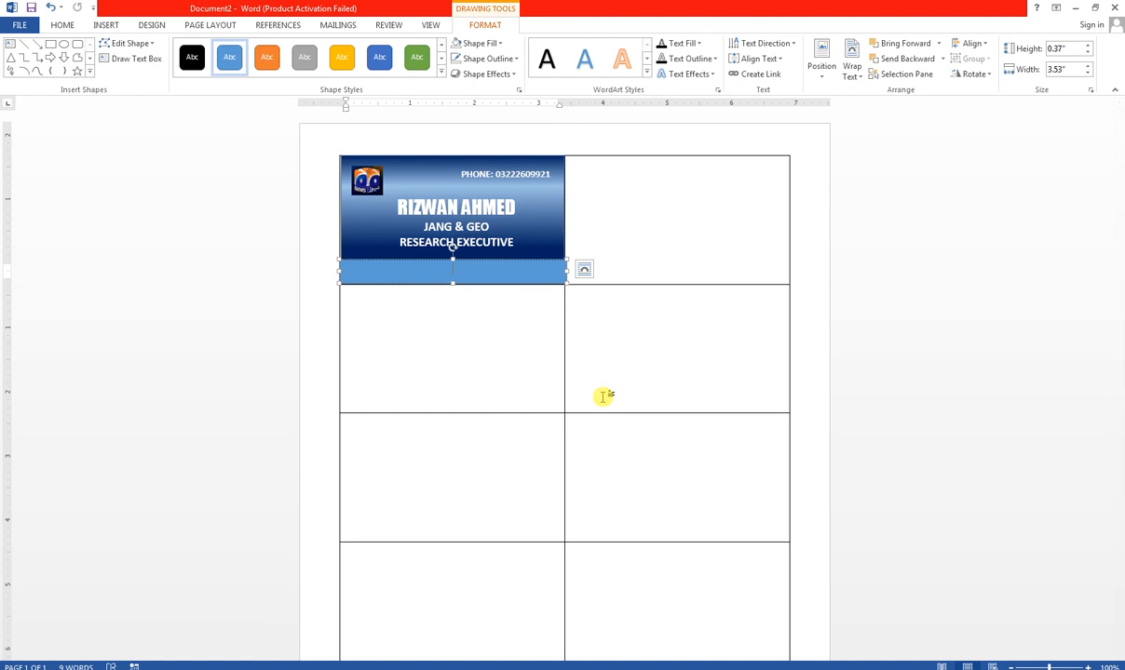
pyautogui.press('ctrl')
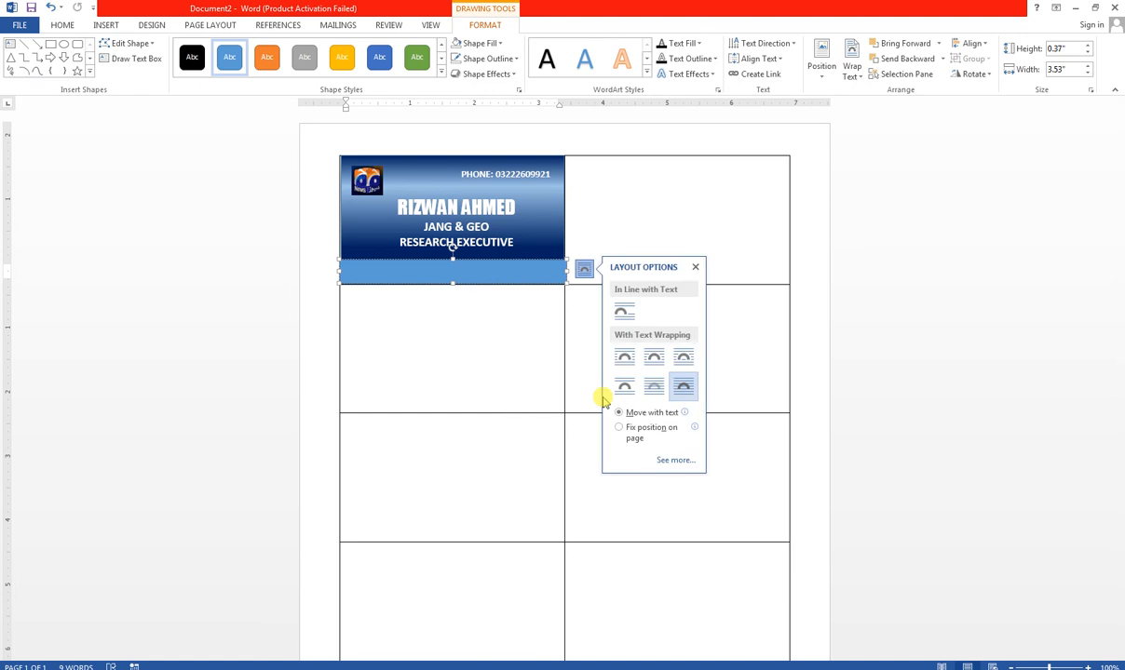
pyautogui.press('ctrl')
pyautogui.press('ctrl')
pyautogui.press('ctrl')
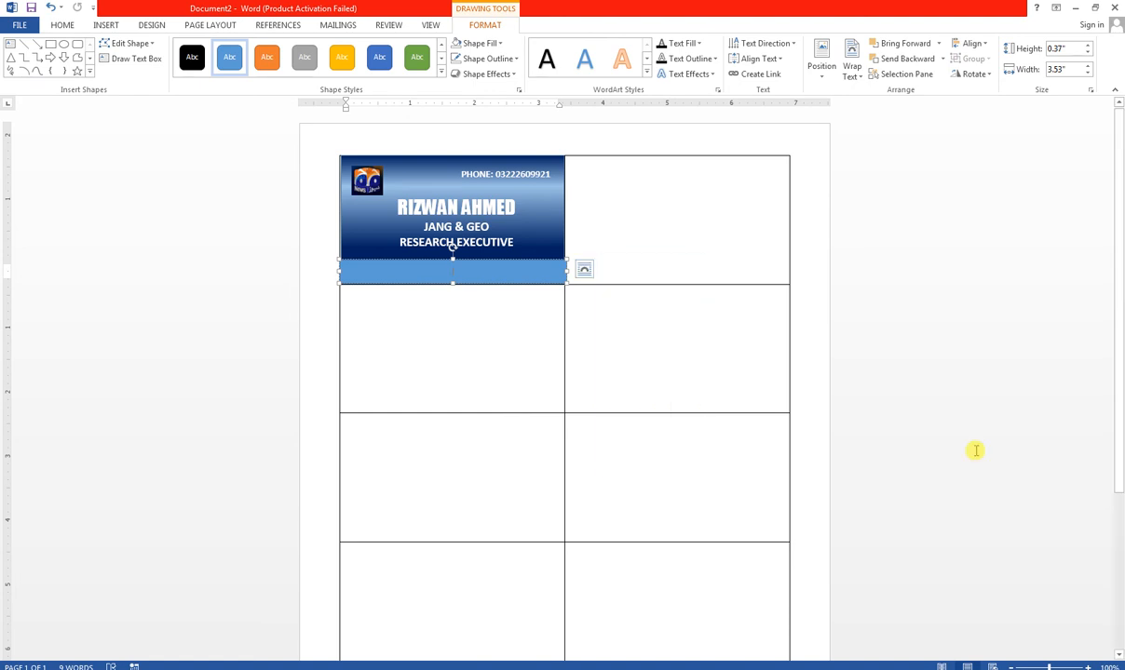
pyautogui.write('DAIL')
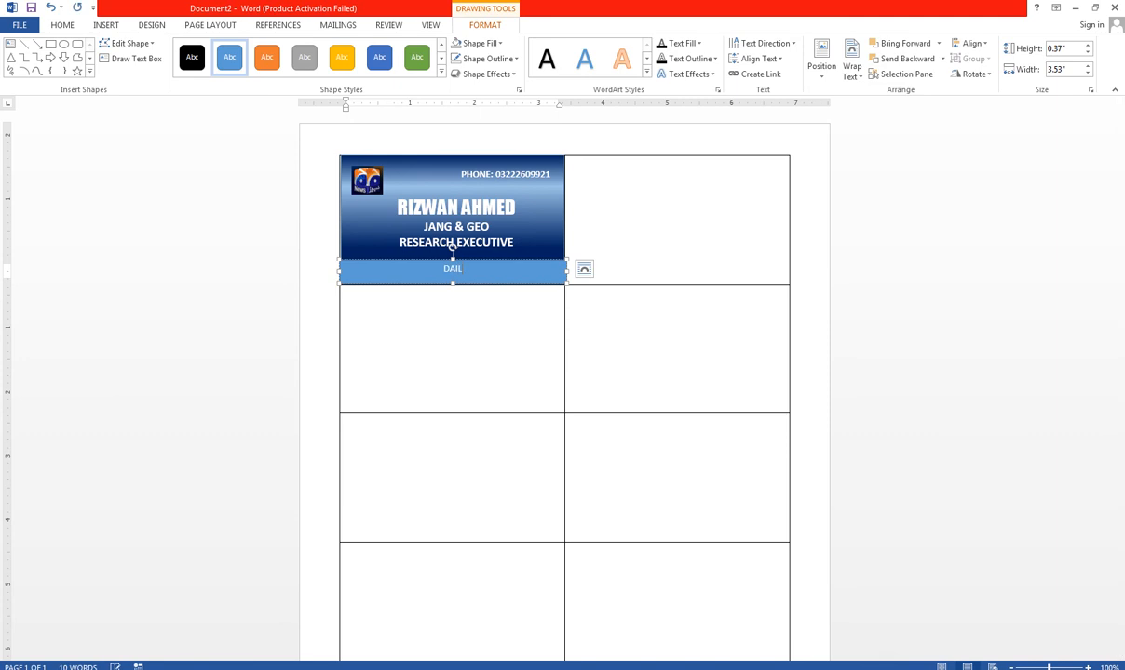
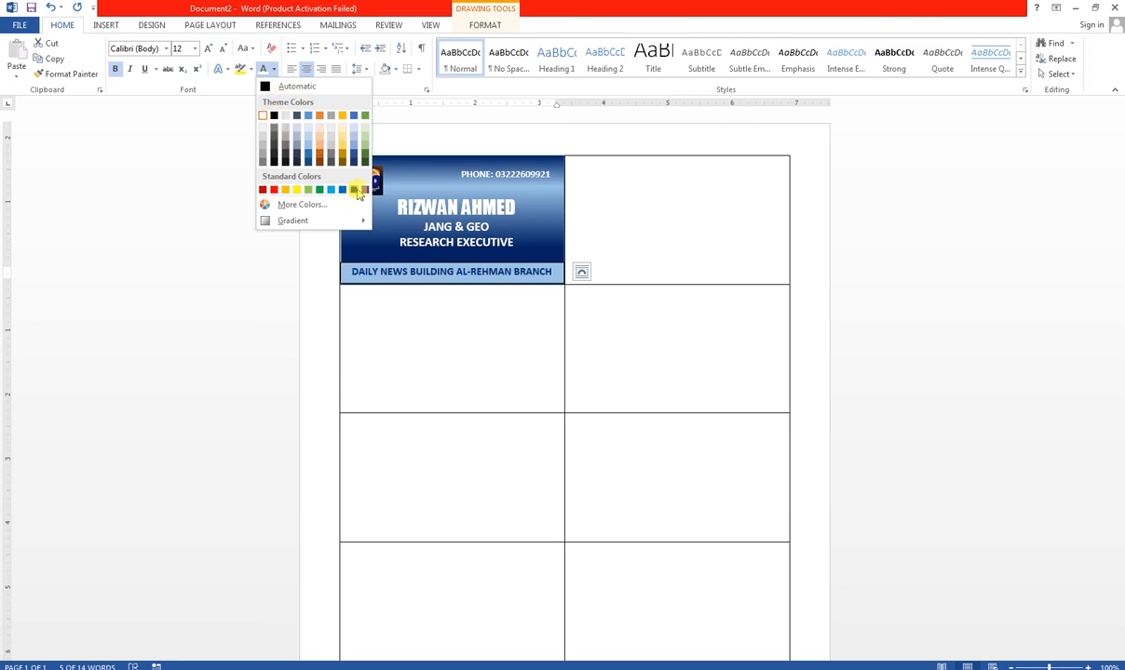
pyautogui.click(356, 190)
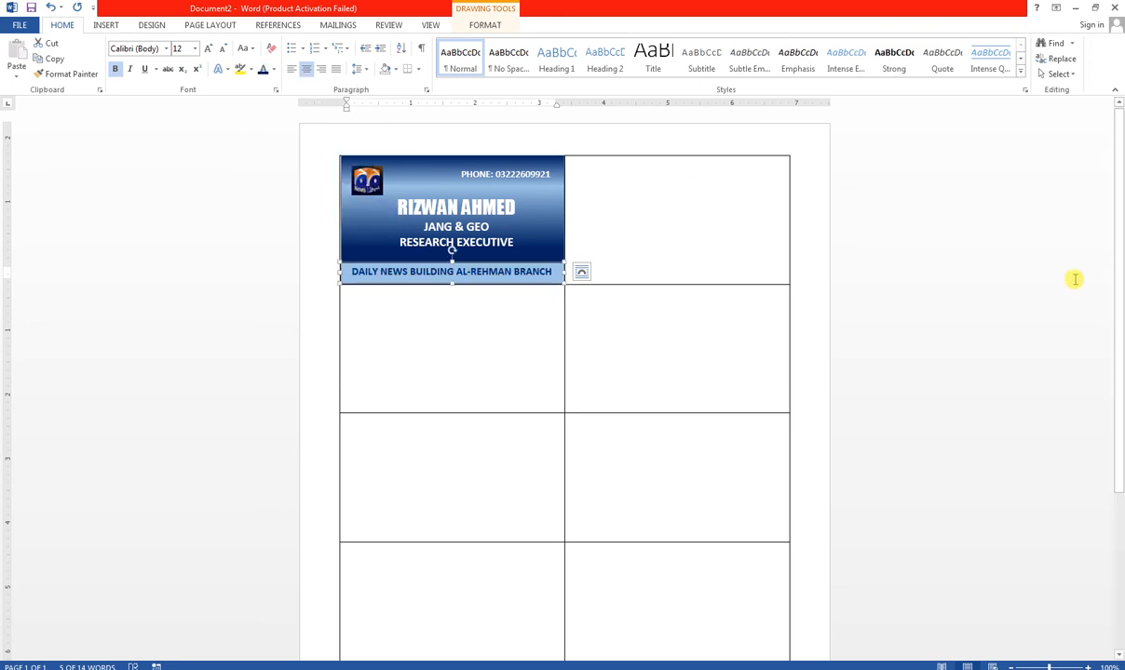
pyautogui.click(1013, 251)
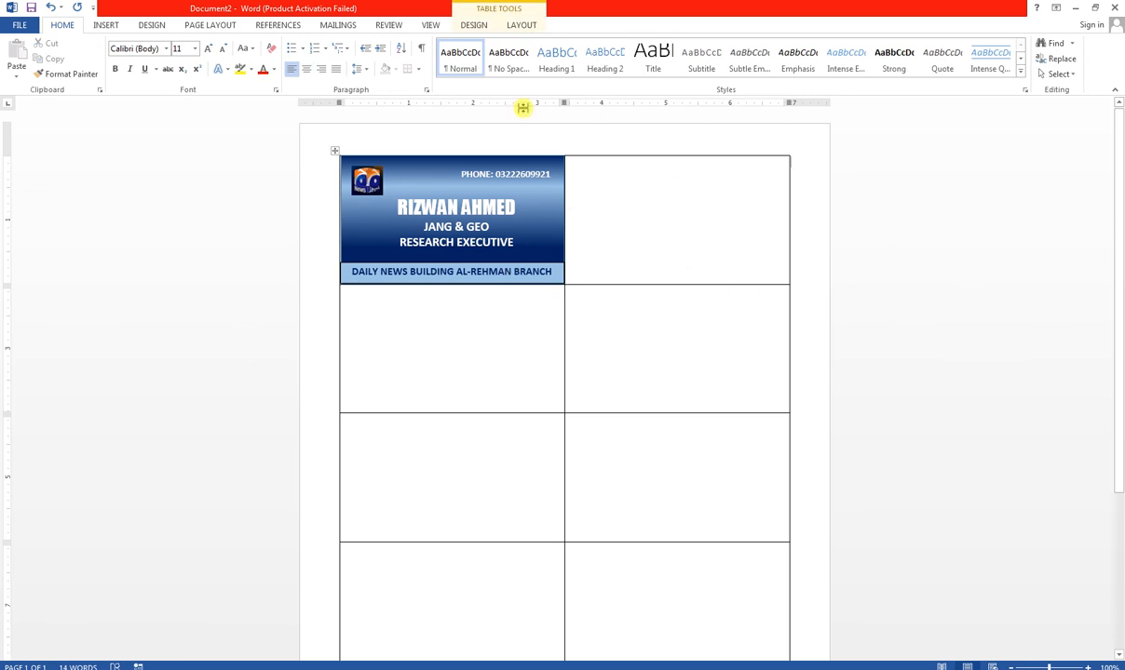
# - Group the first card's logo, phone box, name text, background and bottom strip into one object
pyautogui.click(491, 177)
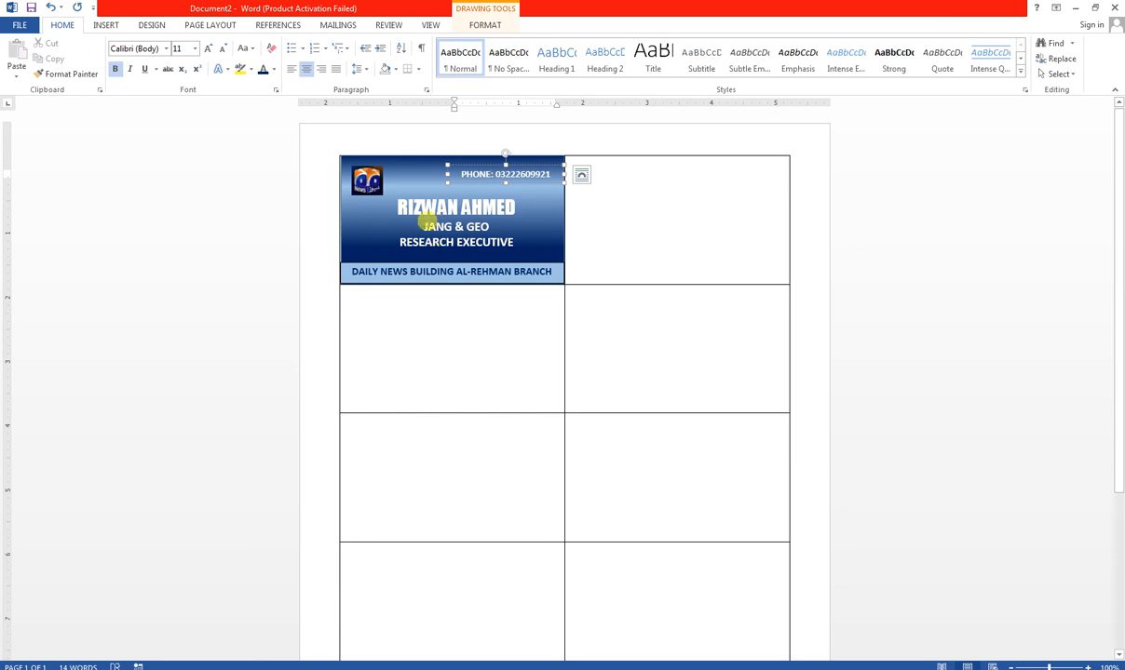
pyautogui.keyDown('shift'); pyautogui.click(358, 173); pyautogui.keyUp('shift')
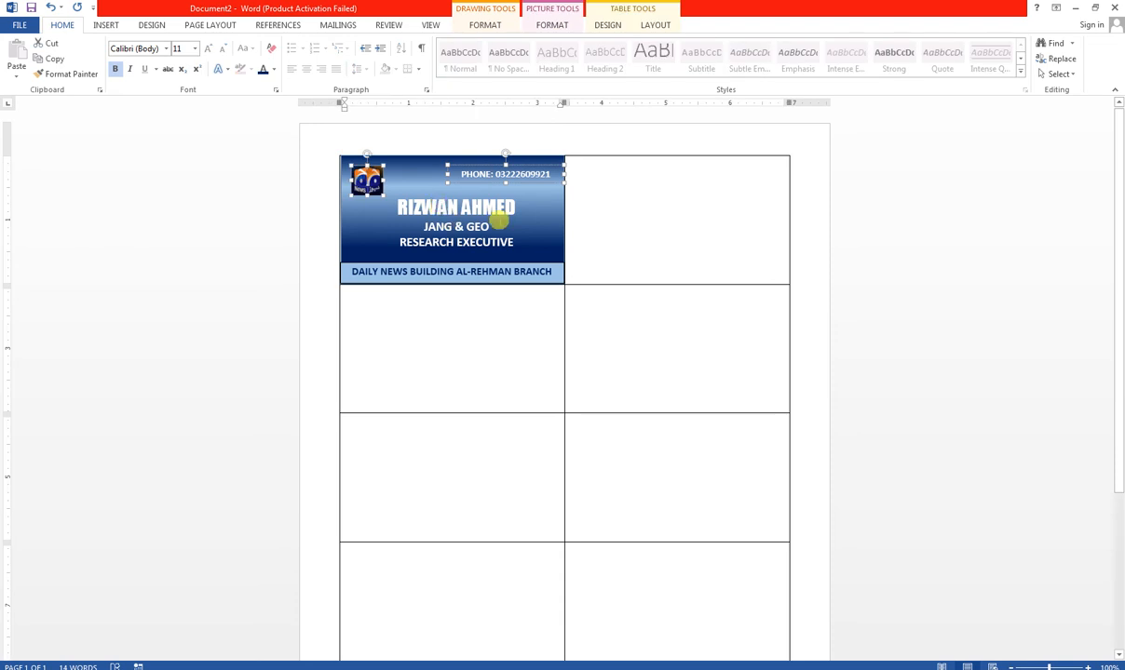
pyautogui.click(471, 204)
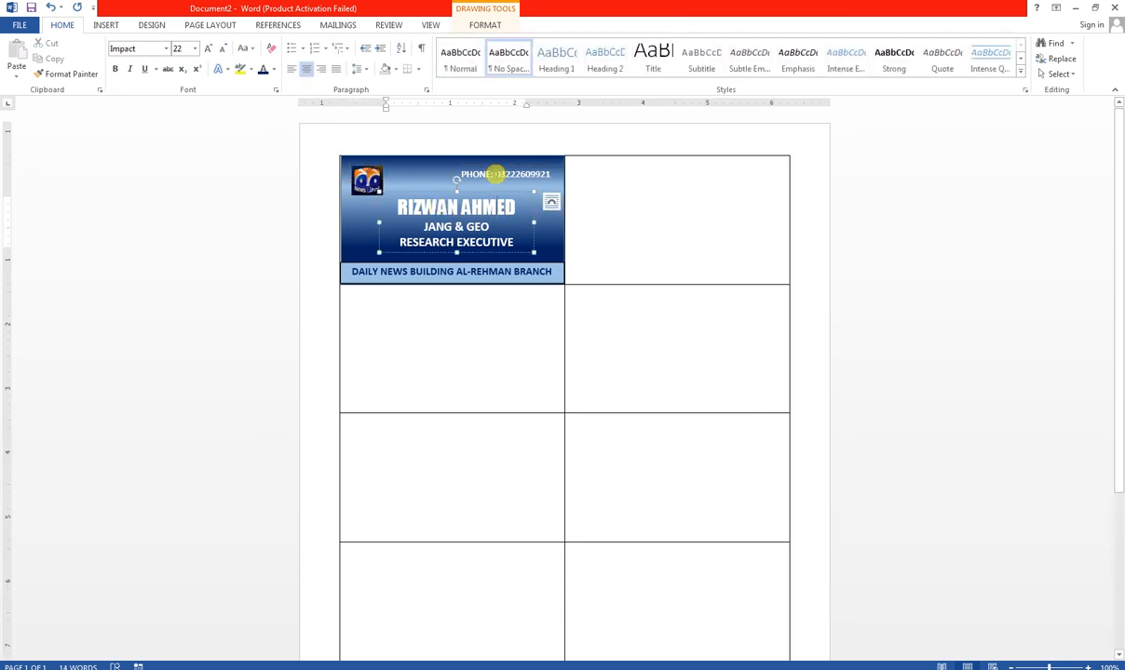
pyautogui.keyDown('shift'); pyautogui.click(503, 174); pyautogui.keyUp('shift')
pyautogui.keyDown('shift'); pyautogui.click(365, 180); pyautogui.keyUp('shift')
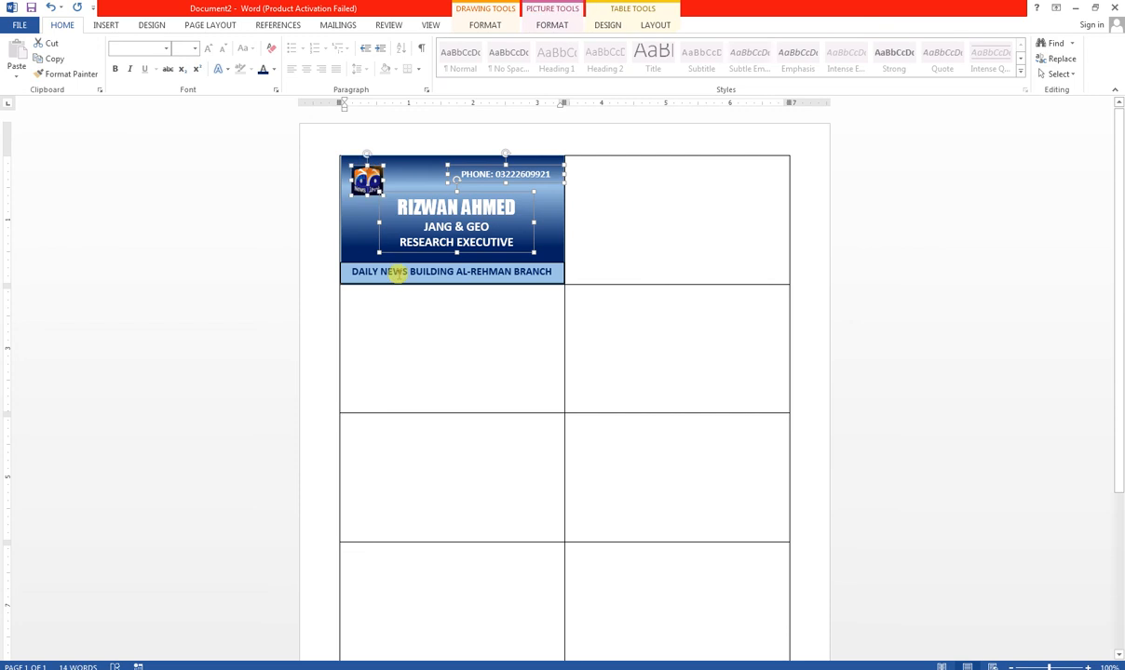
pyautogui.keyDown('shift'); pyautogui.click(394, 270); pyautogui.keyUp('shift')
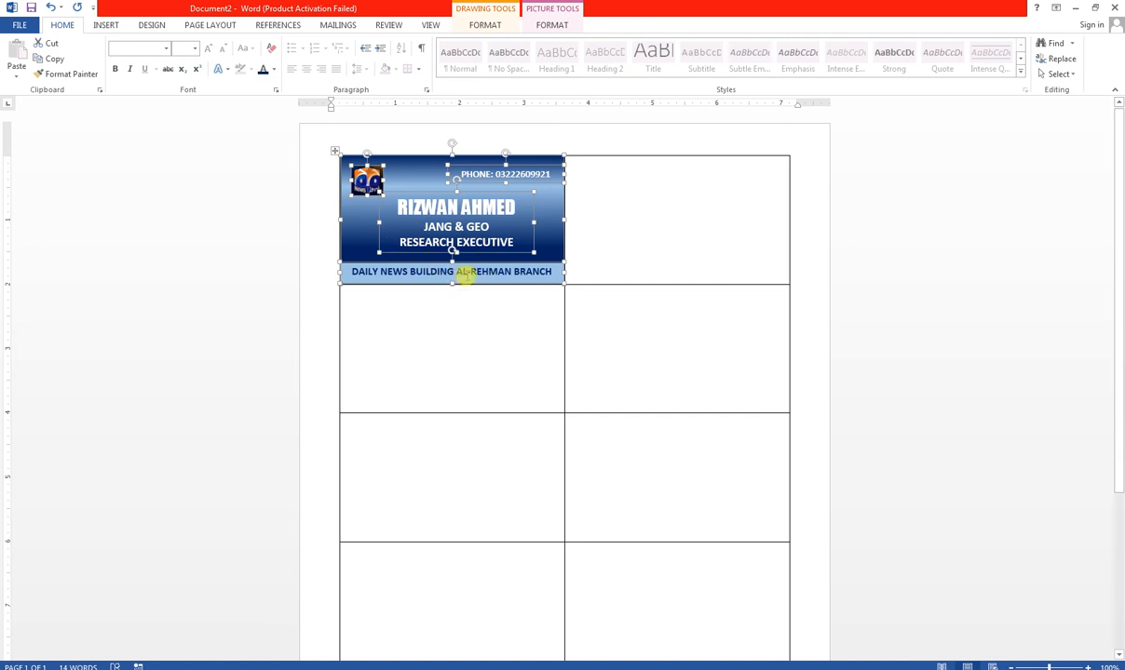
pyautogui.click(507, 27)
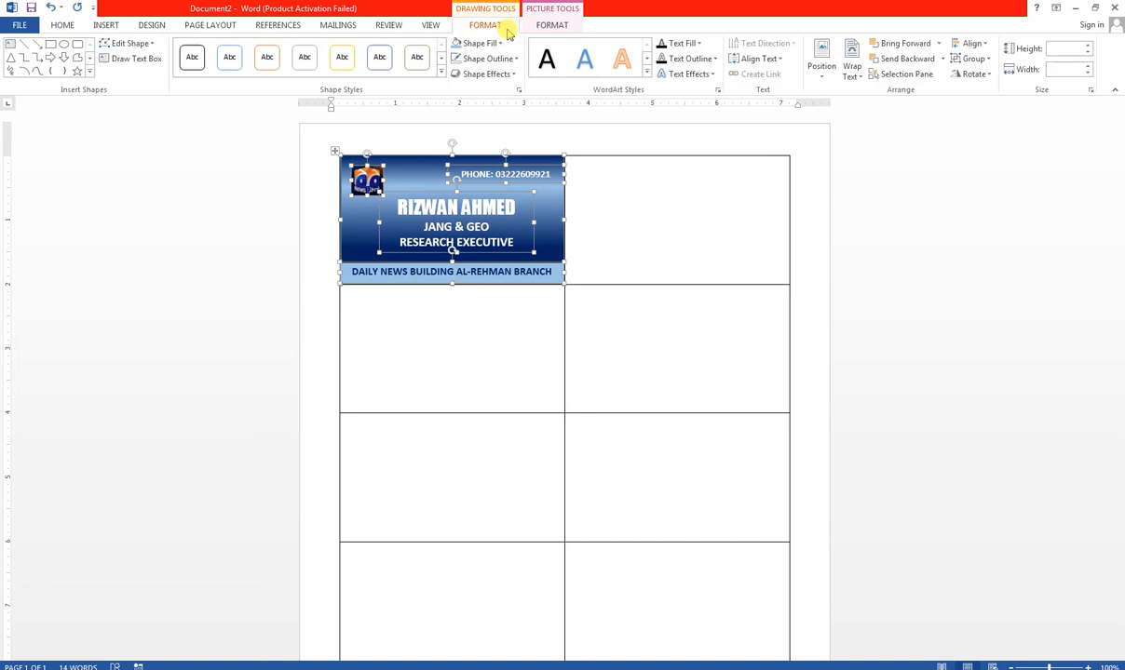
pyautogui.click(990, 62)
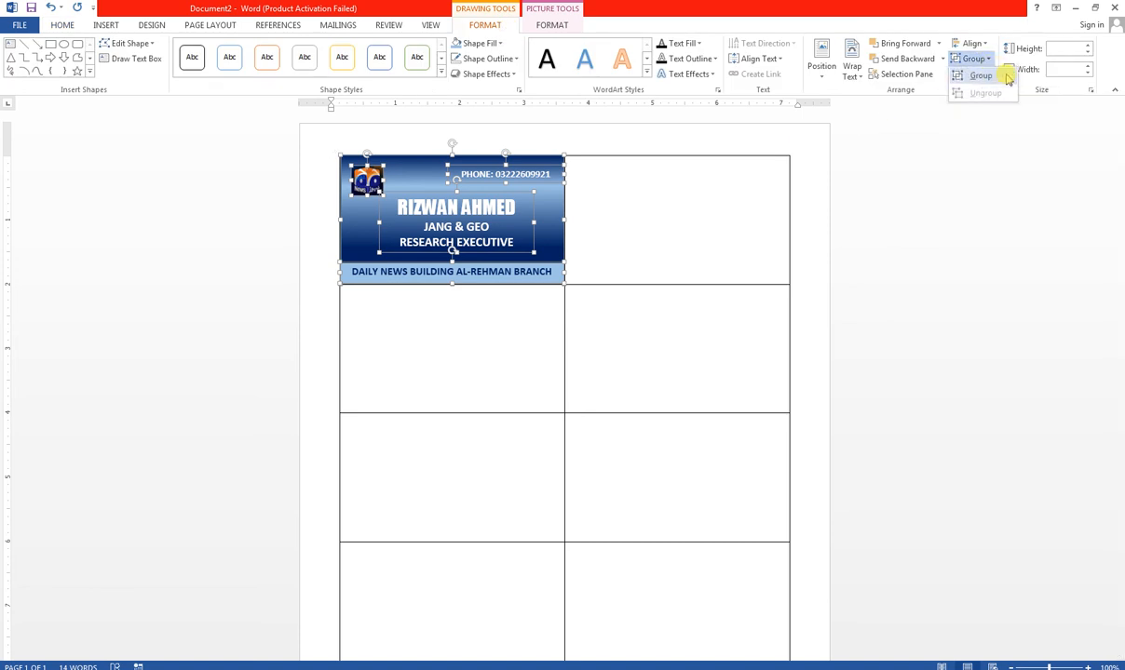
pyautogui.click(1007, 80)
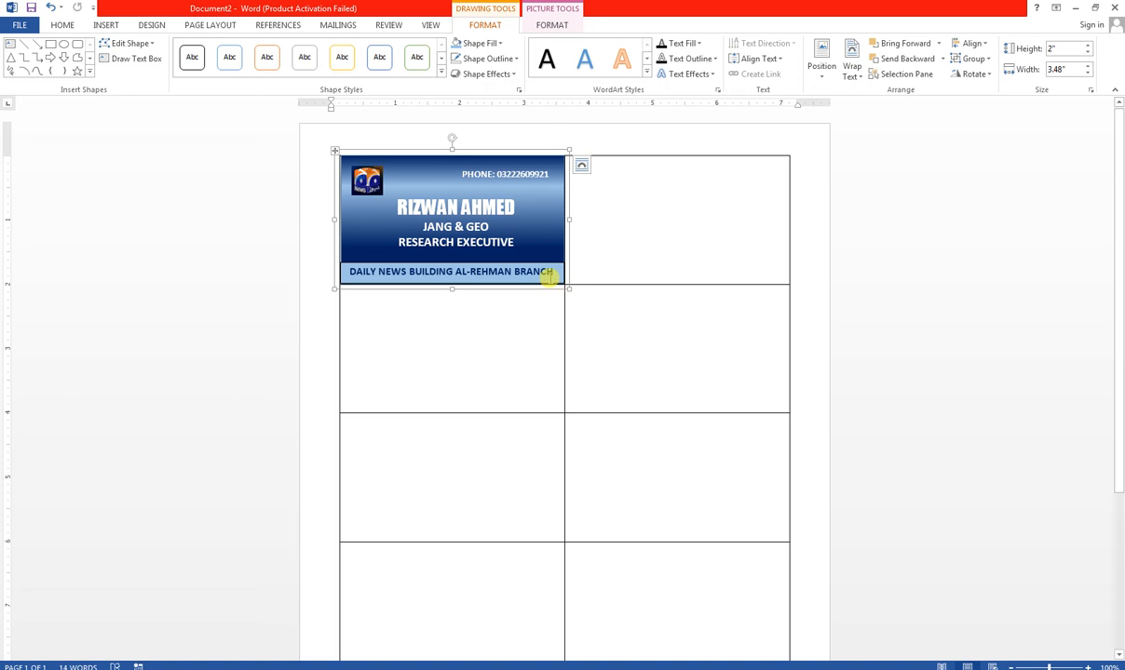
# - Duplicate the grouped card into the second cell of the table's first row
pyautogui.press('ctrl')
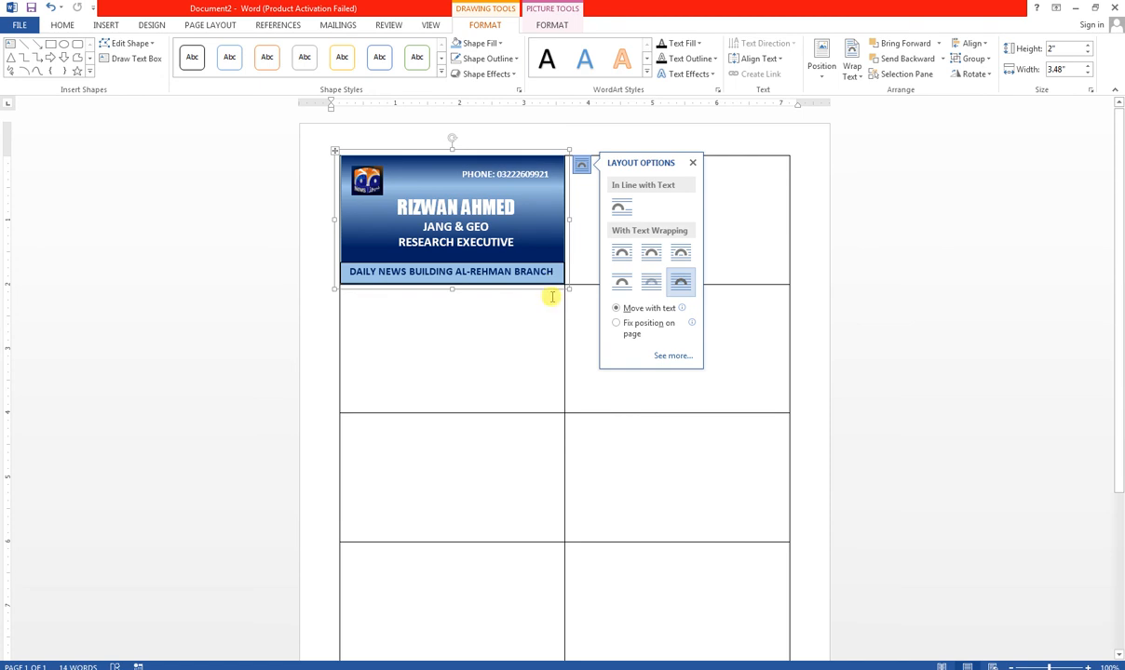
pyautogui.press('ctrl')
pyautogui.press('ctrl')
pyautogui.moveTo(537, 285); pyautogui.dragTo(768, 284)
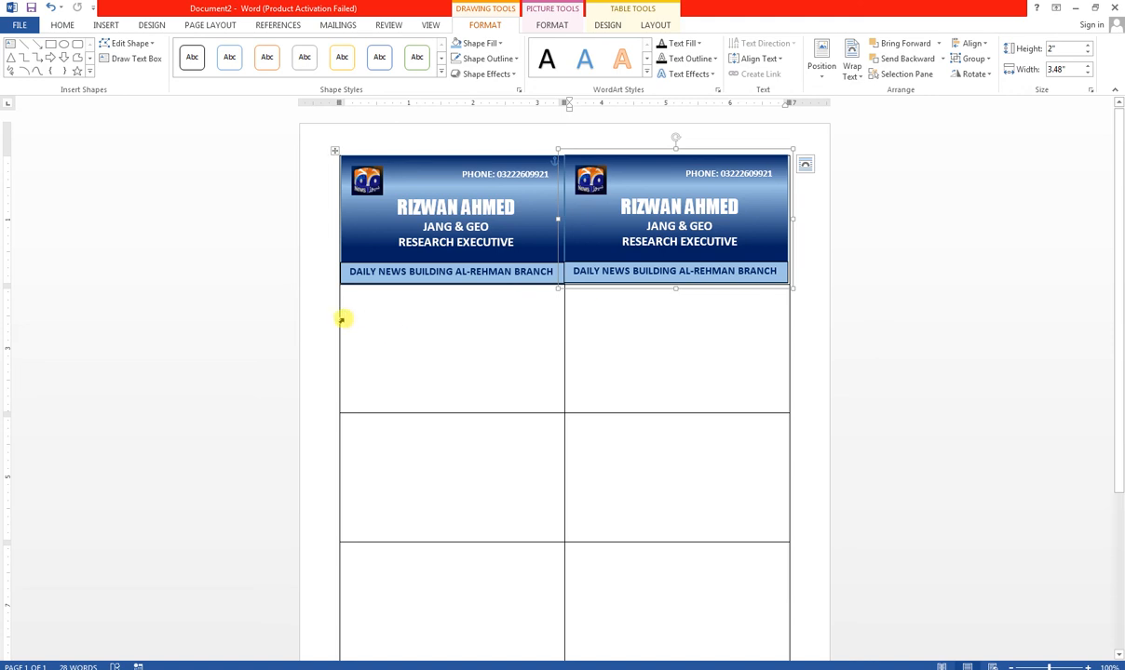
# - Shift the table's left border slightly outward and nudge the two first-row cards to adjust their placement
pyautogui.moveTo(339, 316); pyautogui.dragTo(337, 314)
pyautogui.moveTo(415, 254); pyautogui.dragTo(411, 255)
pyautogui.click(595, 249)
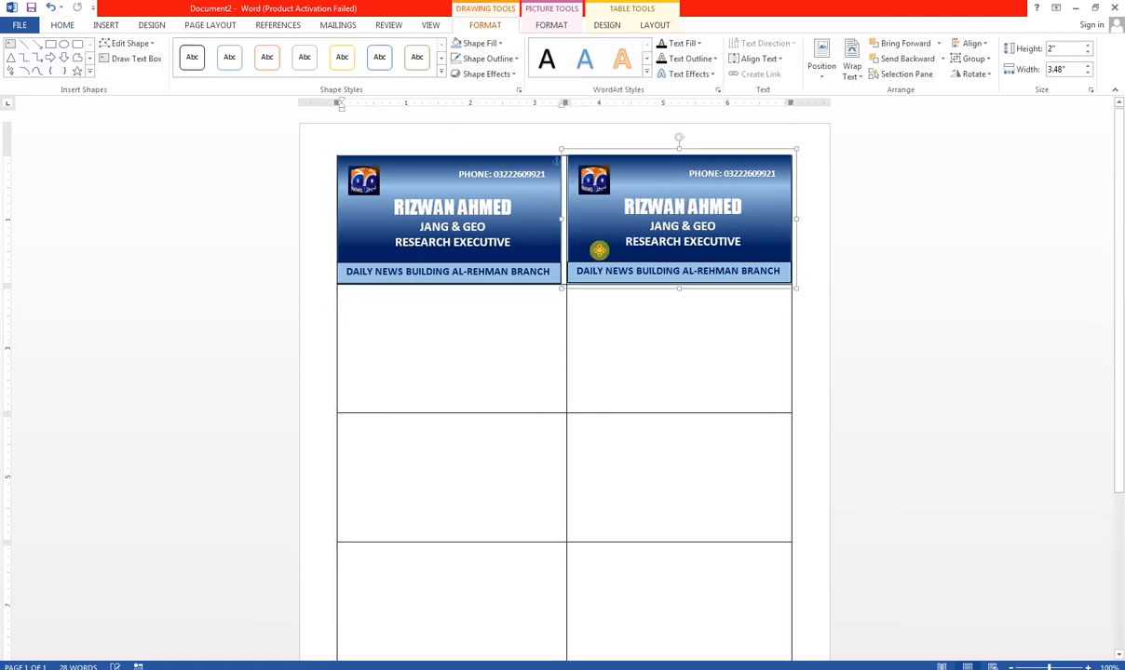
pyautogui.moveTo(595, 249); pyautogui.dragTo(600, 253)
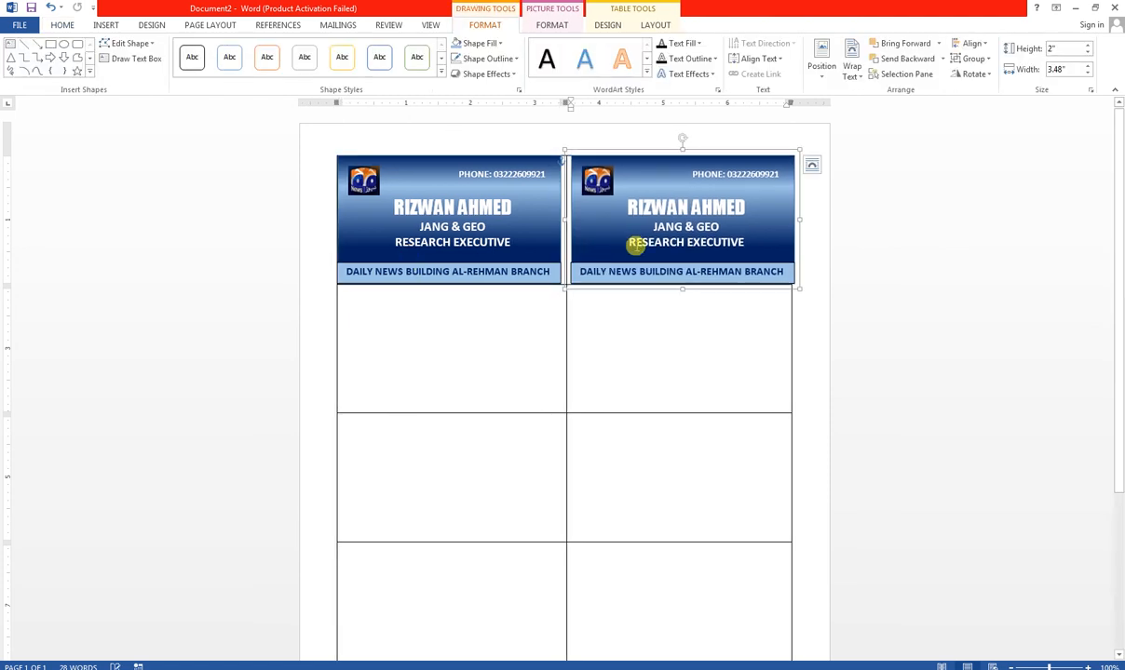
# - Select both first-row cards together with Select Objects and duplicate them into the table's second row
pyautogui.click(63, 25)
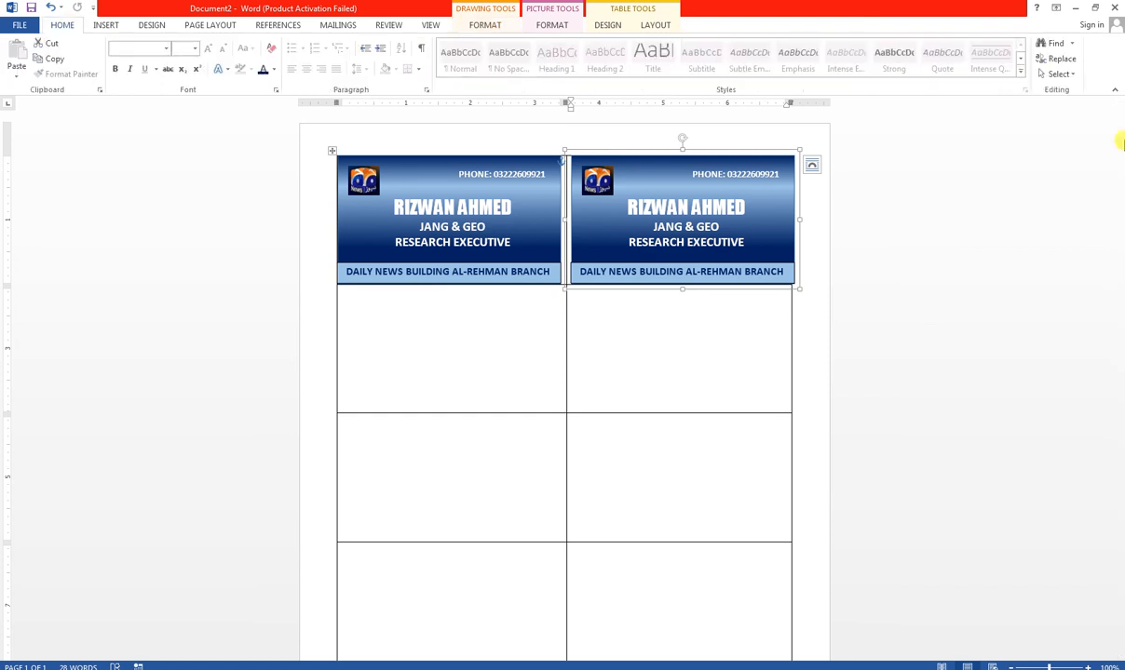
pyautogui.click(1061, 74)
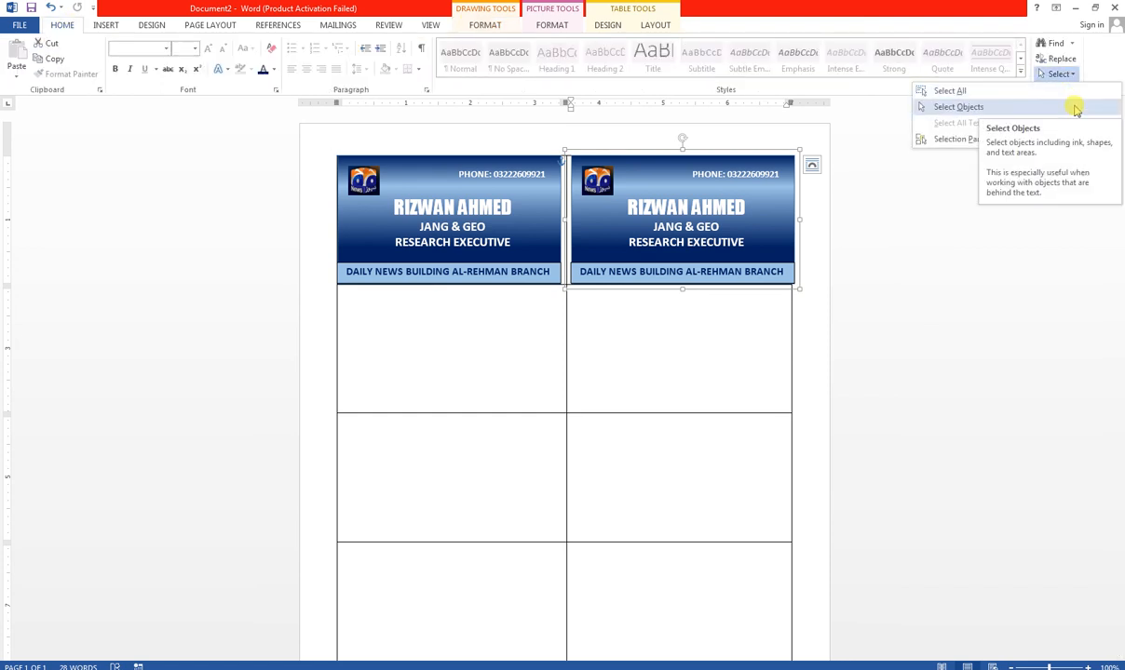
pyautogui.click(1074, 108)
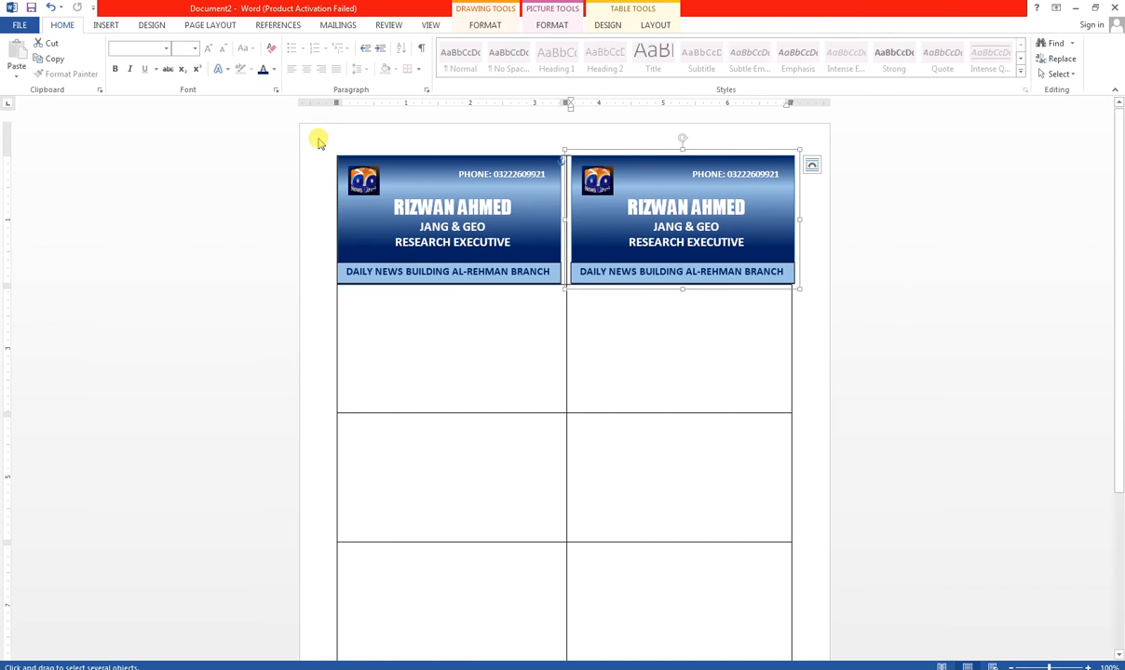
pyautogui.moveTo(317, 137); pyautogui.dragTo(816, 316)
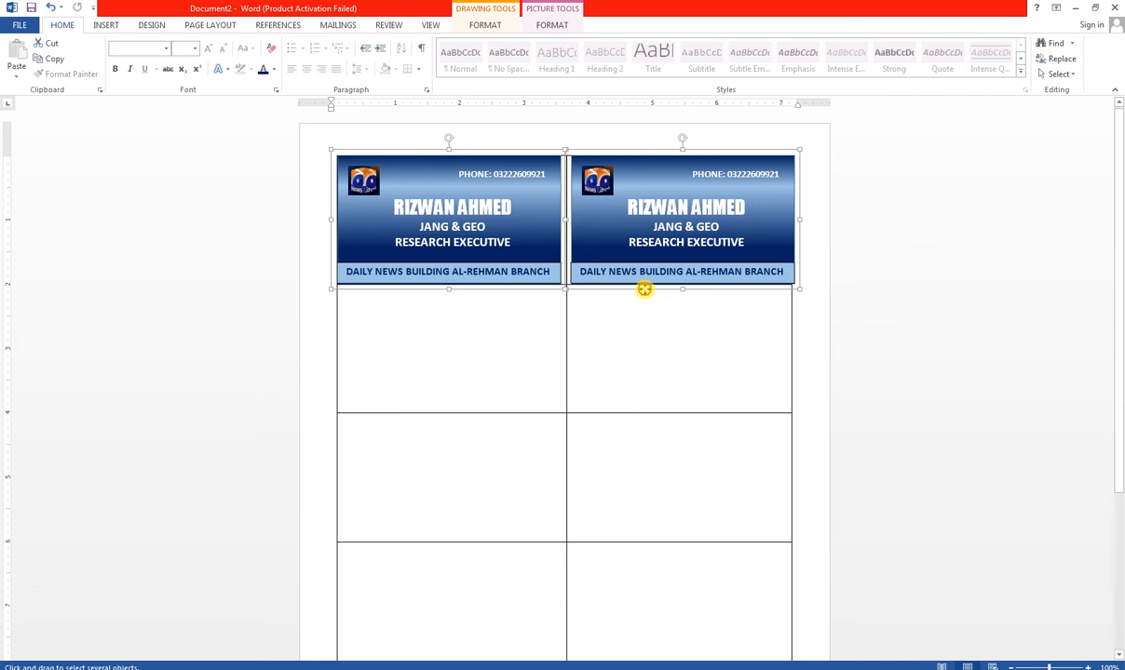
pyautogui.moveTo(645, 289); pyautogui.dragTo(644, 414)
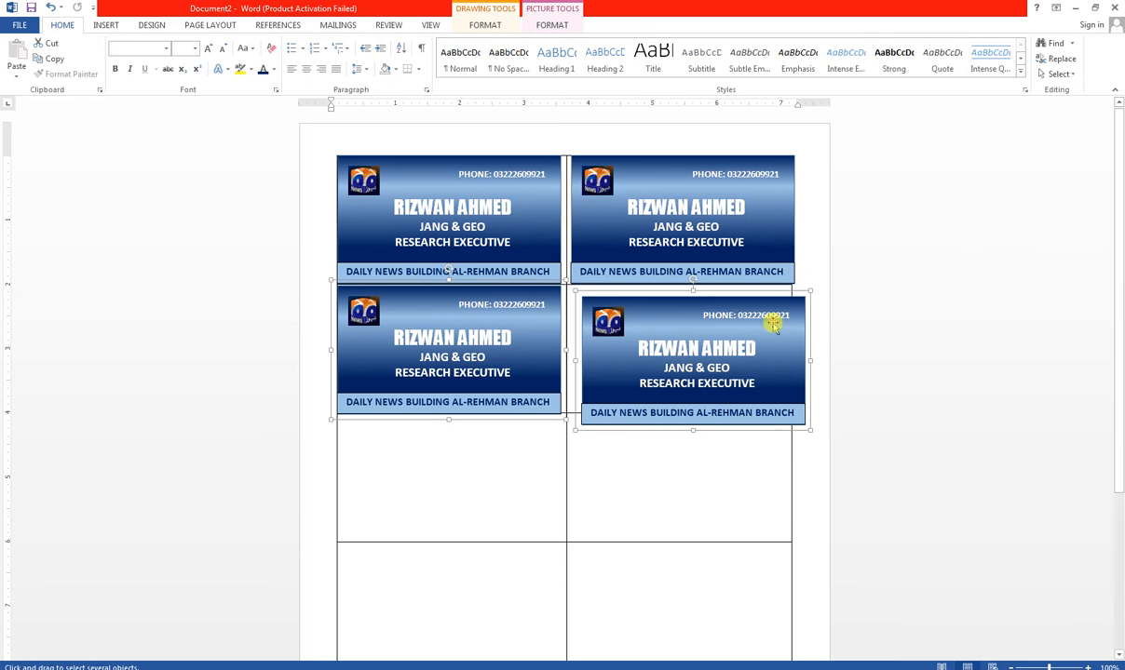
# - Move the second row's right-hand card up and to the left so it fits its cell beside the other copy
pyautogui.click(475, 487)
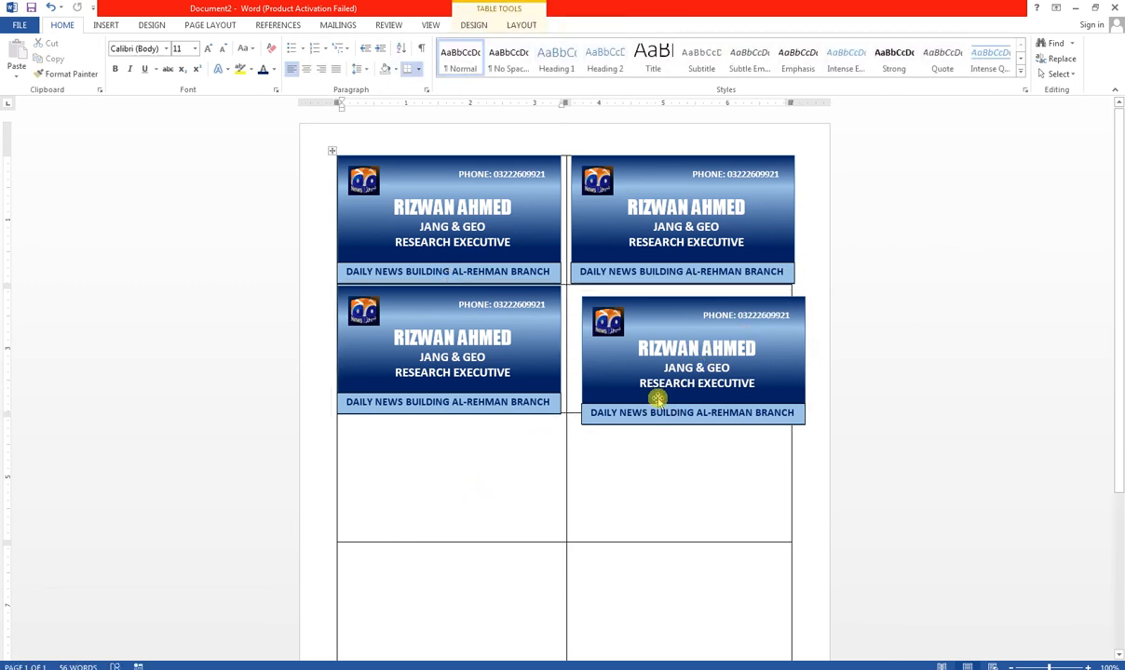
pyautogui.moveTo(657, 397)
pyautogui.mouseDown()
pyautogui.moveTo(627, 388)
pyautogui.moveTo(644, 389)
pyautogui.mouseUp()
pyautogui.click(523, 364)
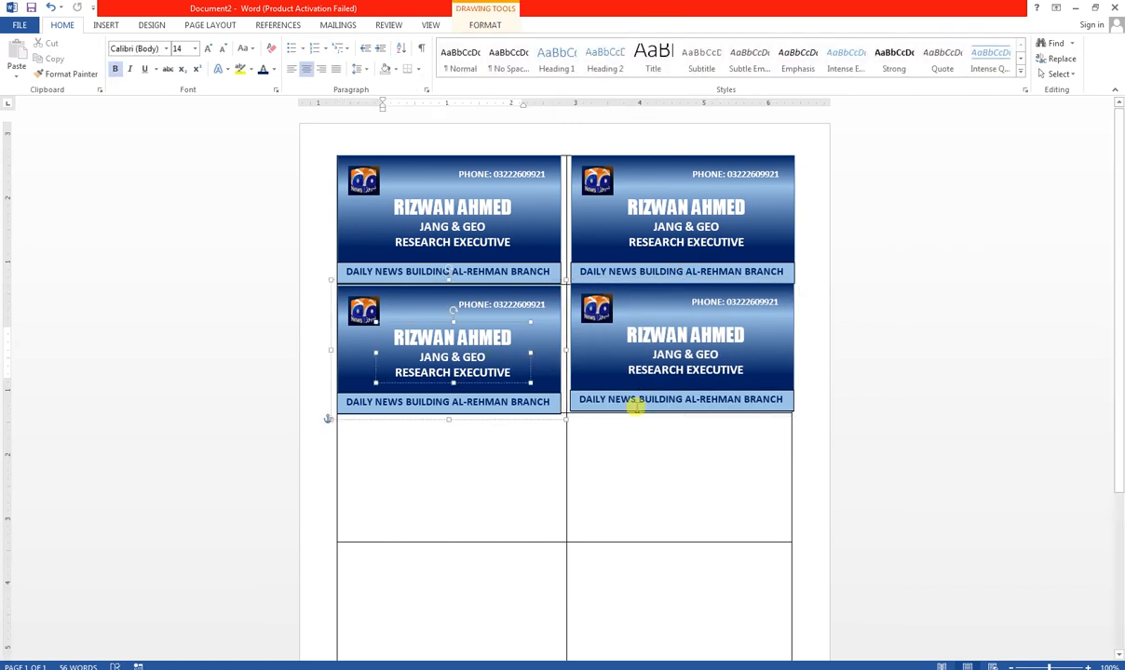
pyautogui.click(636, 407)
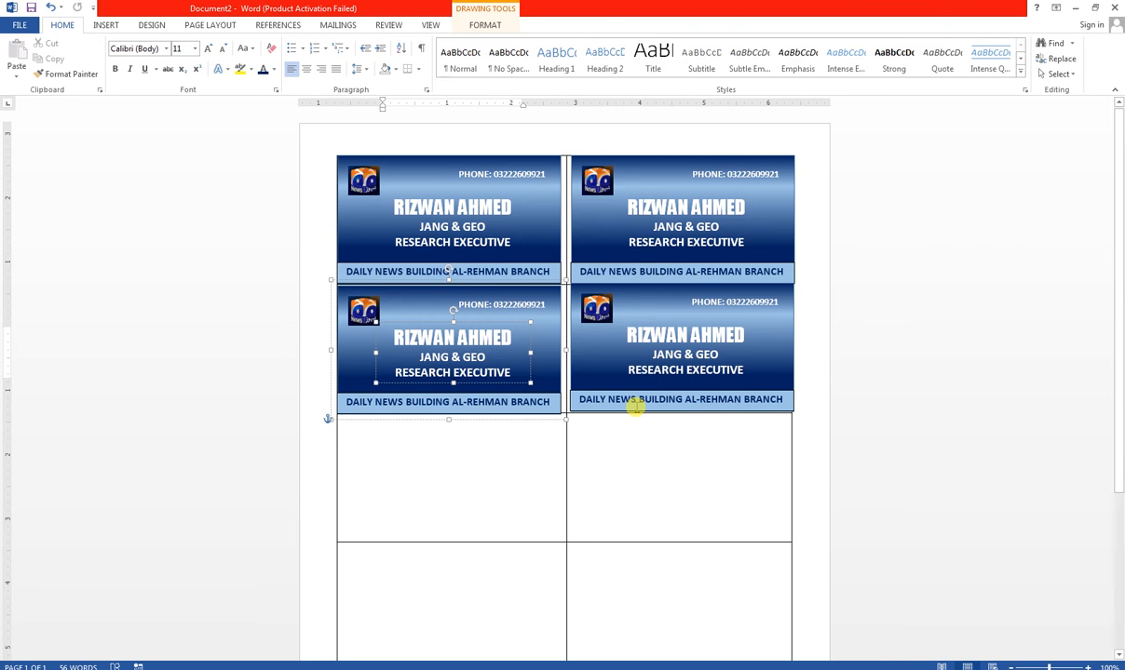
pyautogui.click(798, 298)
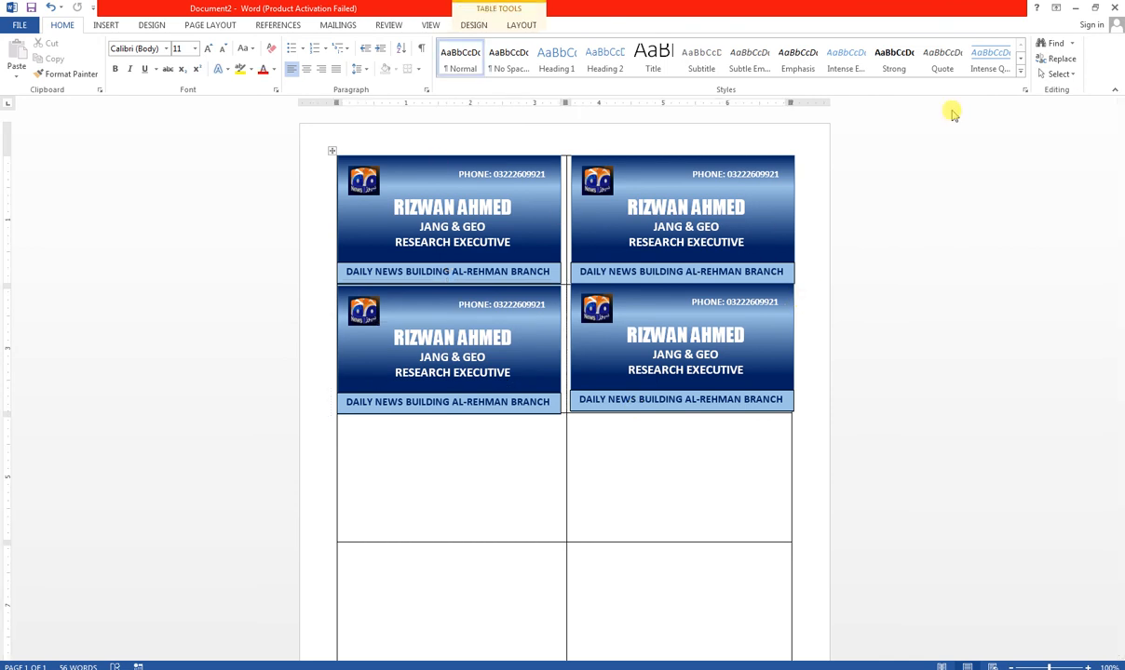
pyautogui.click(1067, 74)
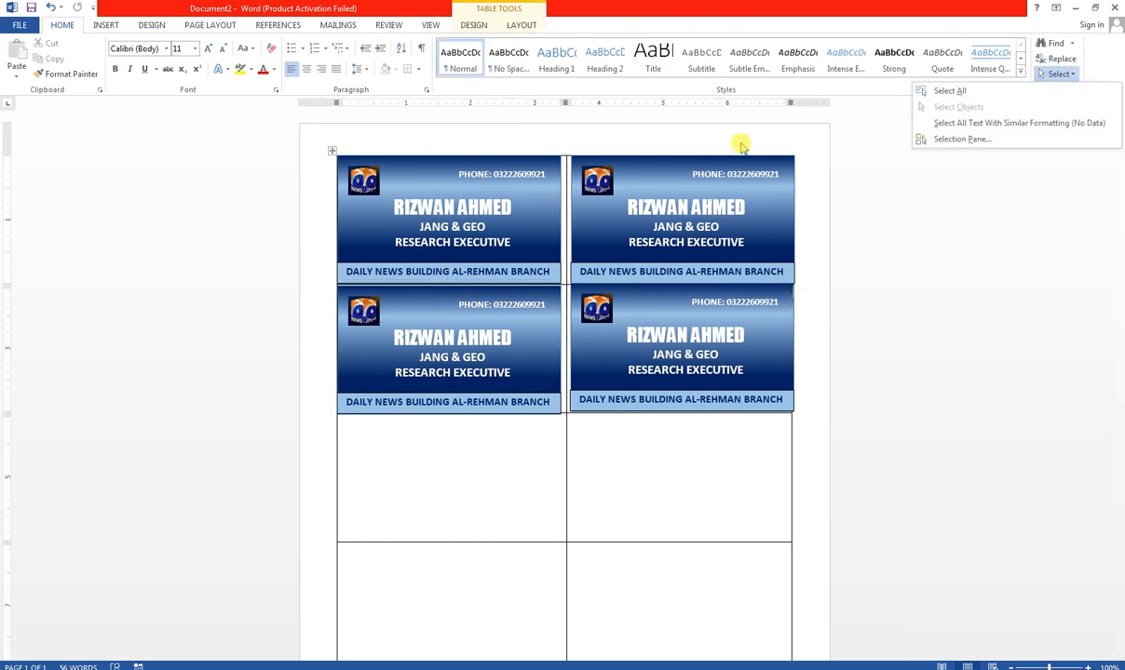
pyautogui.click(742, 146)
pyautogui.click(316, 153)
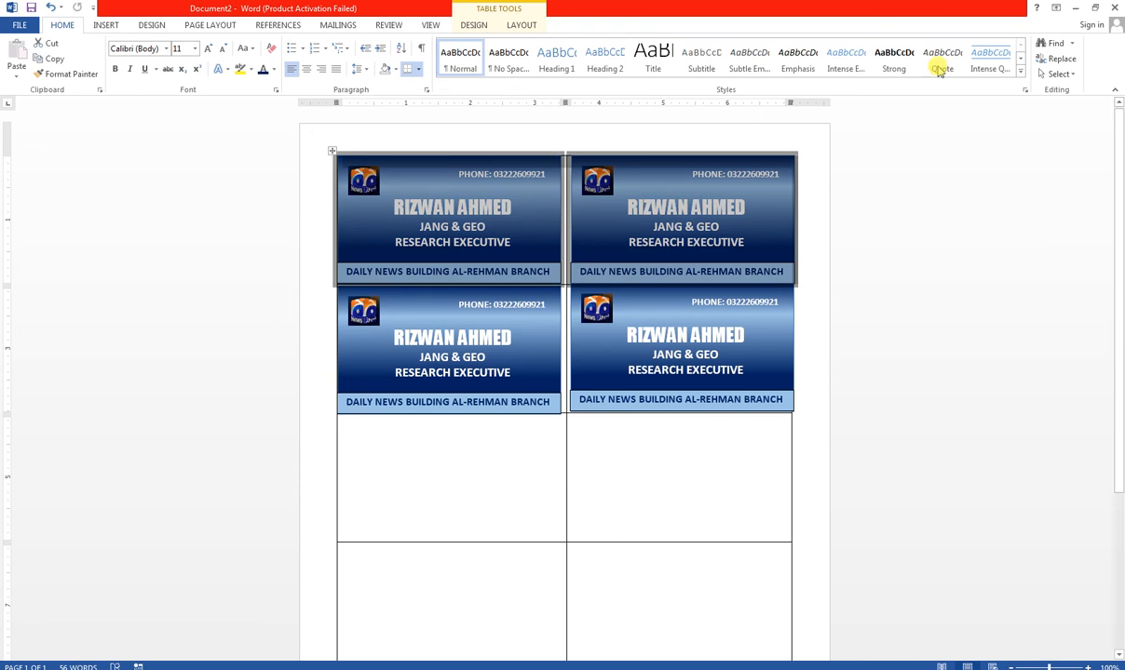
# - Duplicate all four cards together into the table's third and fourth rows and nudge the copies left into line with the originals
pyautogui.click(1058, 74)
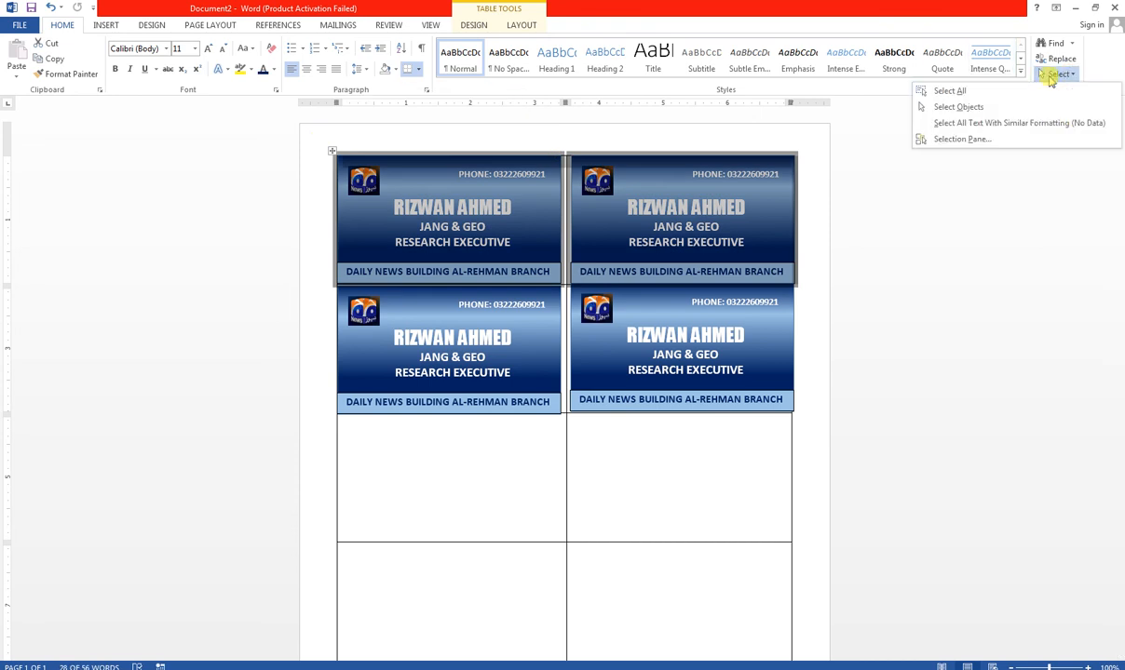
pyautogui.click(959, 107)
pyautogui.moveTo(302, 133)
pyautogui.mouseDown()
pyautogui.moveTo(720, 410)
pyautogui.moveTo(814, 431)
pyautogui.mouseUp()
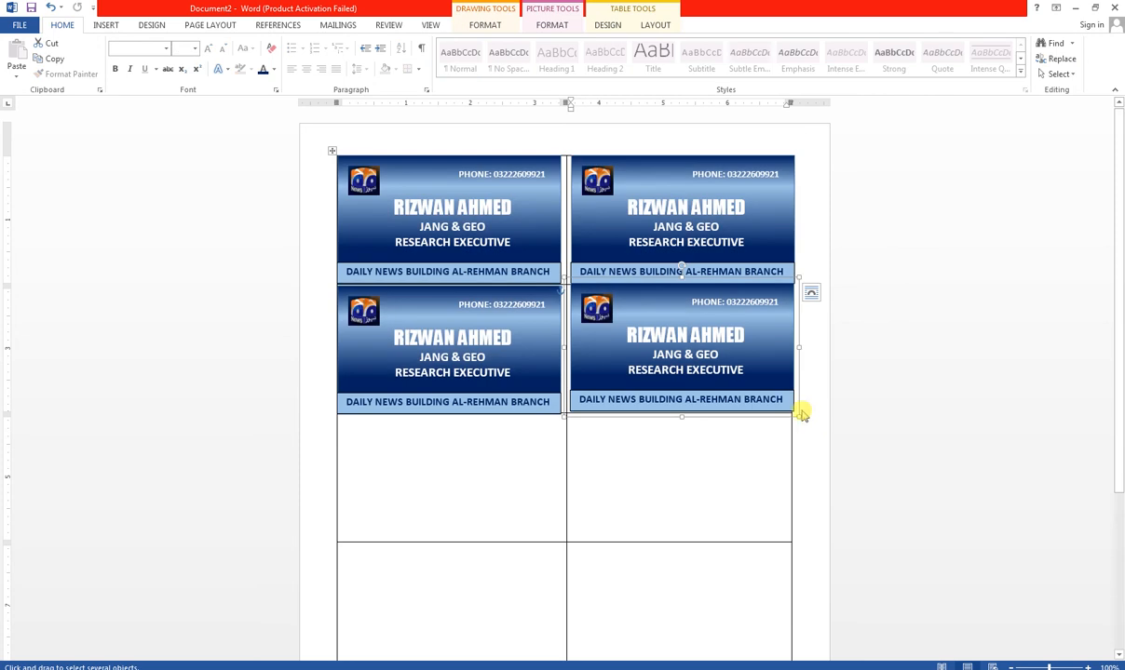
pyautogui.click(604, 222)
pyautogui.keyDown('shift'); pyautogui.click(545, 259); pyautogui.keyUp('shift')
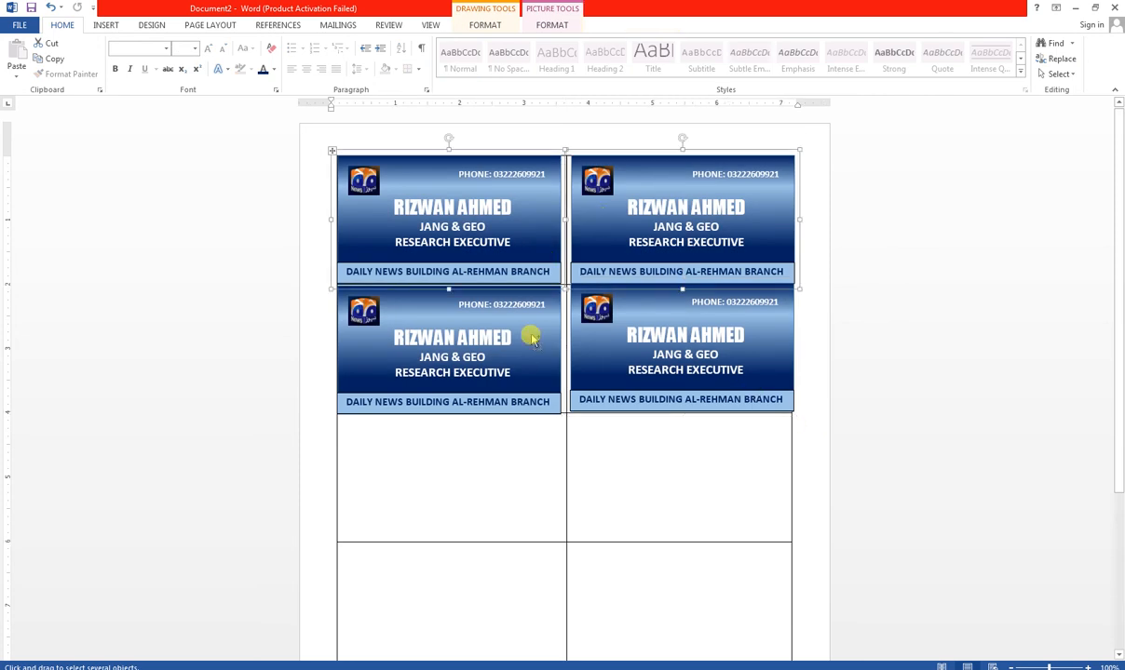
pyautogui.keyDown('shift'); pyautogui.click(533, 352); pyautogui.keyUp('shift')
pyautogui.keyDown('shift'); pyautogui.click(599, 371); pyautogui.keyUp('shift')
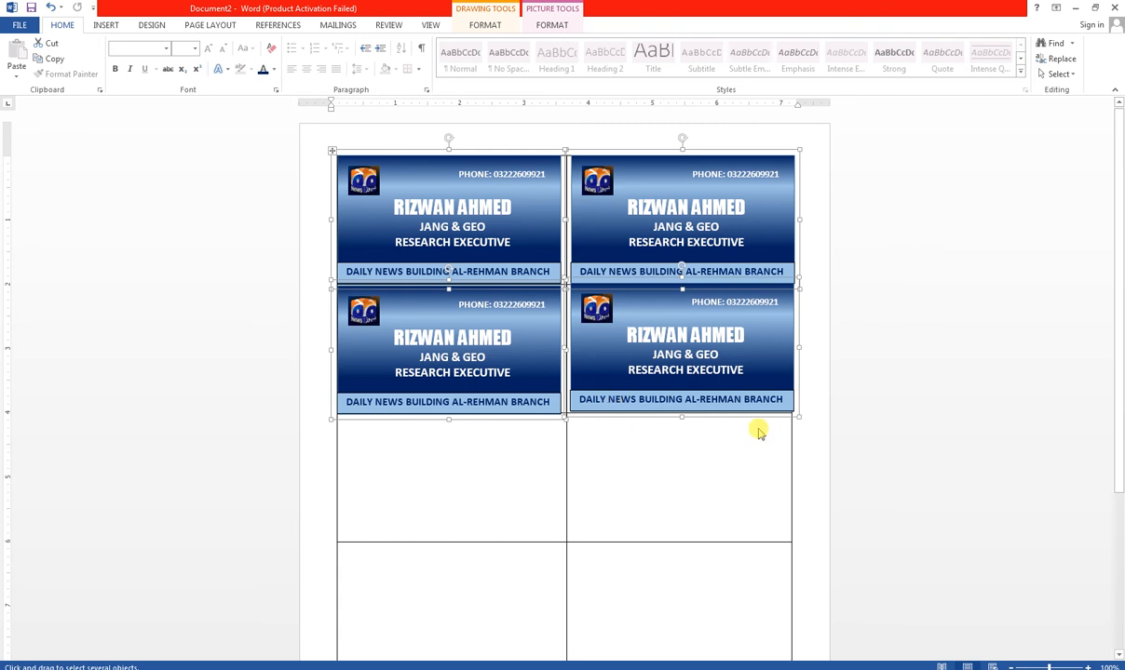
pyautogui.moveTo(1050, 666); pyautogui.dragTo(1040, 667)
pyautogui.scroll(-1, 640, 331)
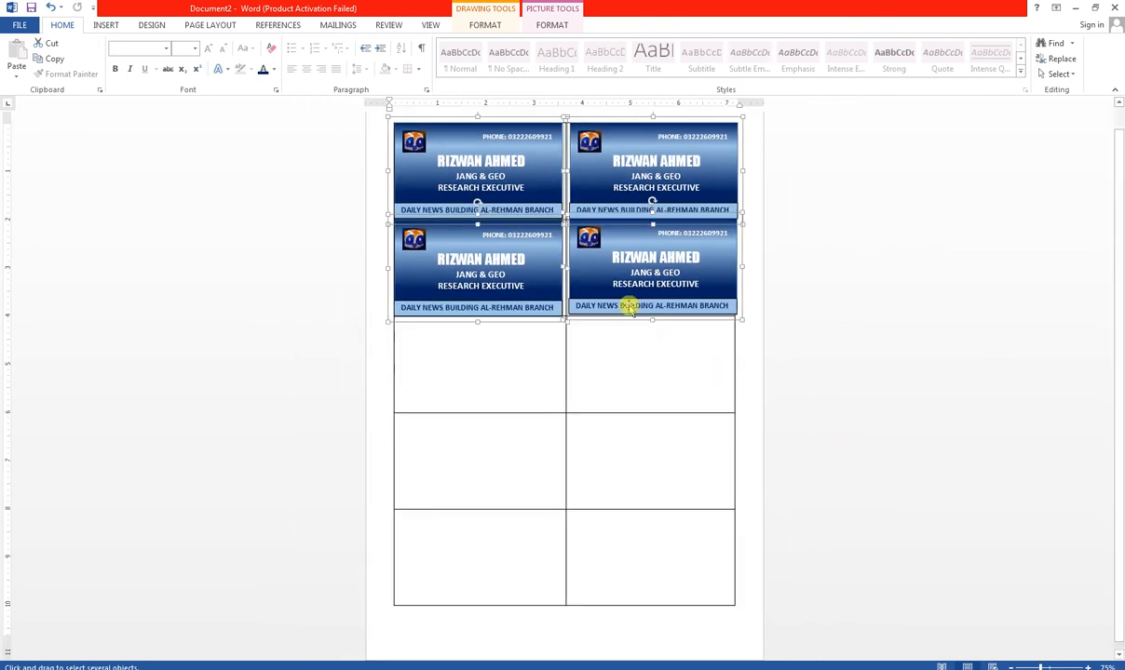
pyautogui.moveTo(614, 314); pyautogui.dragTo(605, 500)
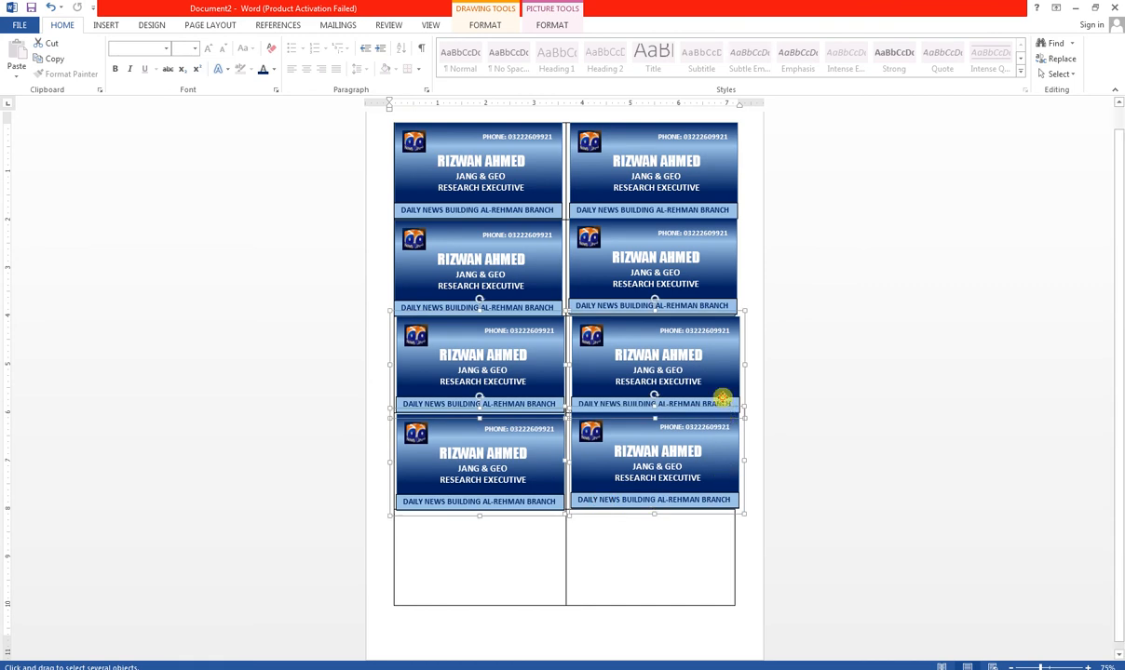
pyautogui.moveTo(722, 398)
pyautogui.mouseDown()
pyautogui.moveTo(710, 397)
pyautogui.moveTo(739, 397)
pyautogui.moveTo(715, 398)
pyautogui.mouseUp()
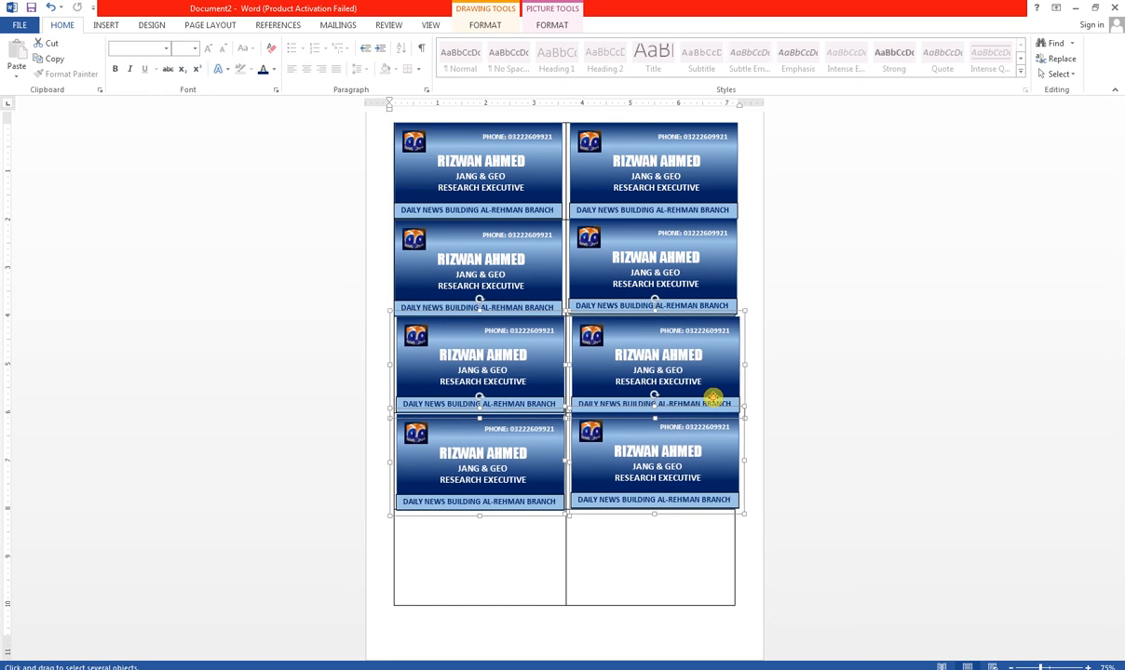
pyautogui.press('Left')
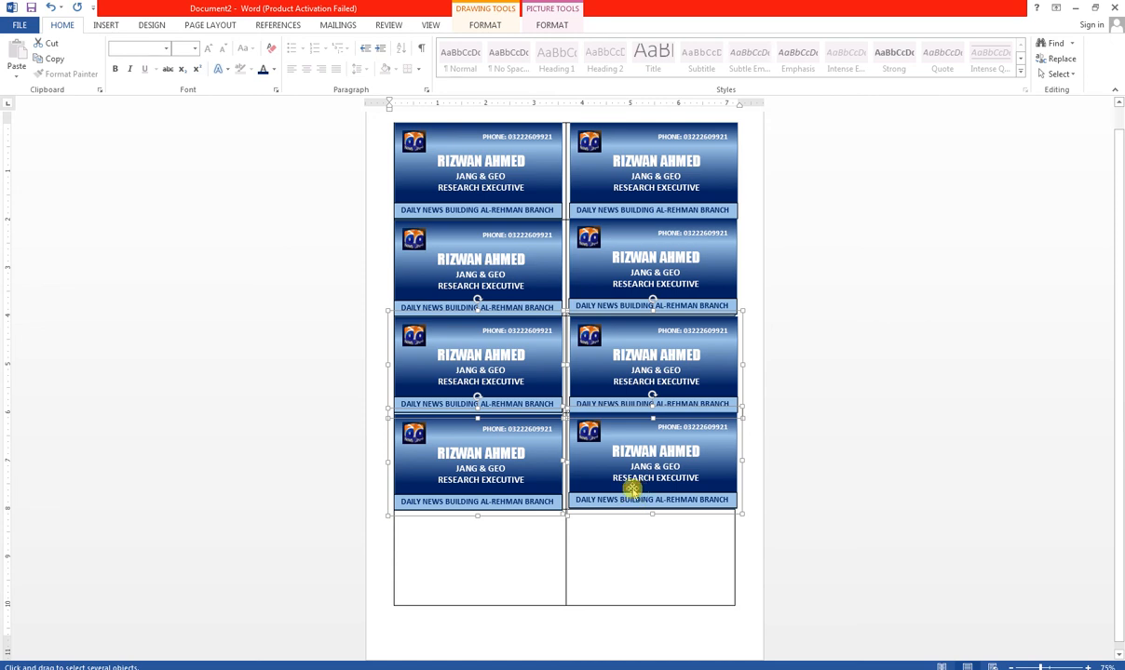
# - Select both fourth-row cards and duplicate them into the table's fifth row
pyautogui.click(605, 478)
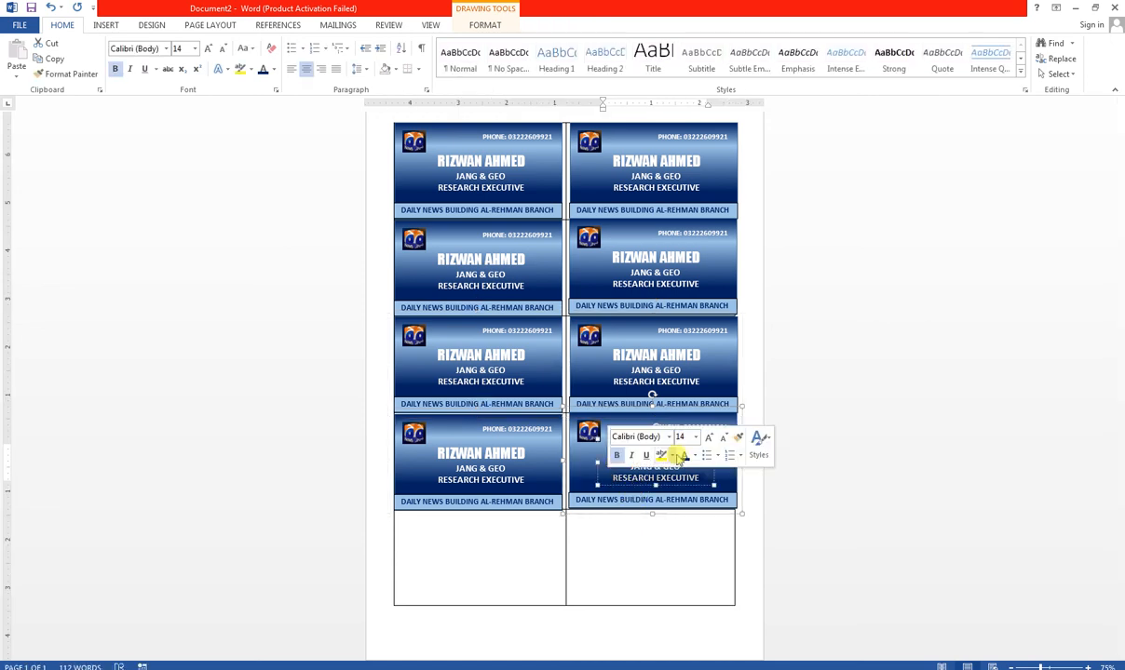
pyautogui.click(632, 547)
pyautogui.click(585, 495)
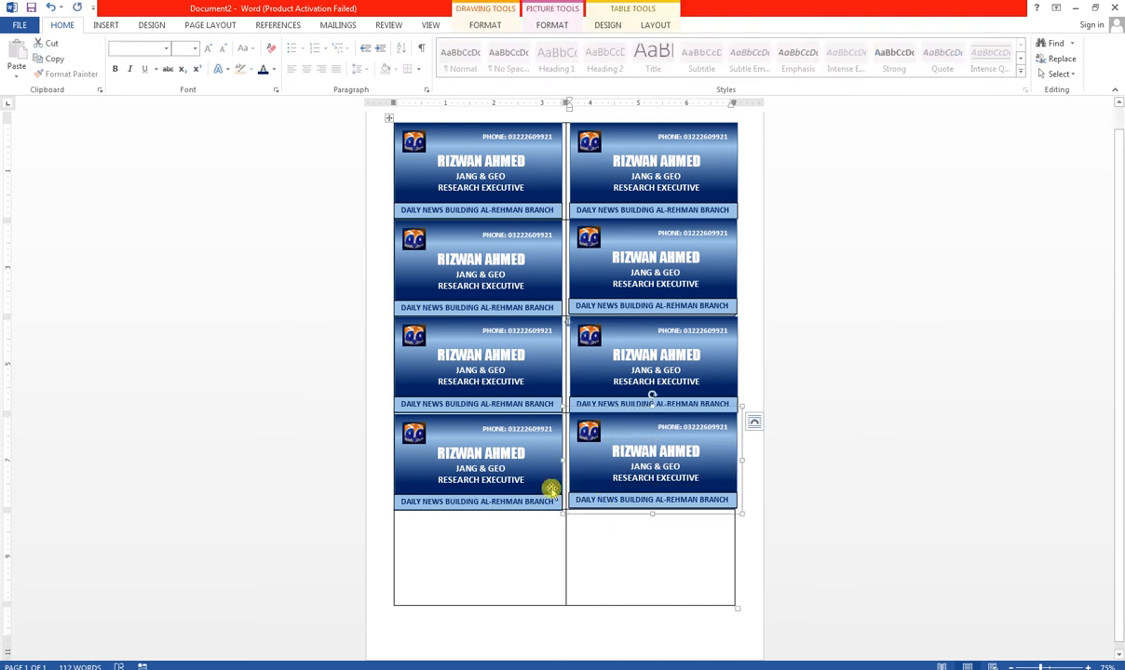
pyautogui.keyDown('shift'); pyautogui.click(550, 491); pyautogui.keyUp('shift')
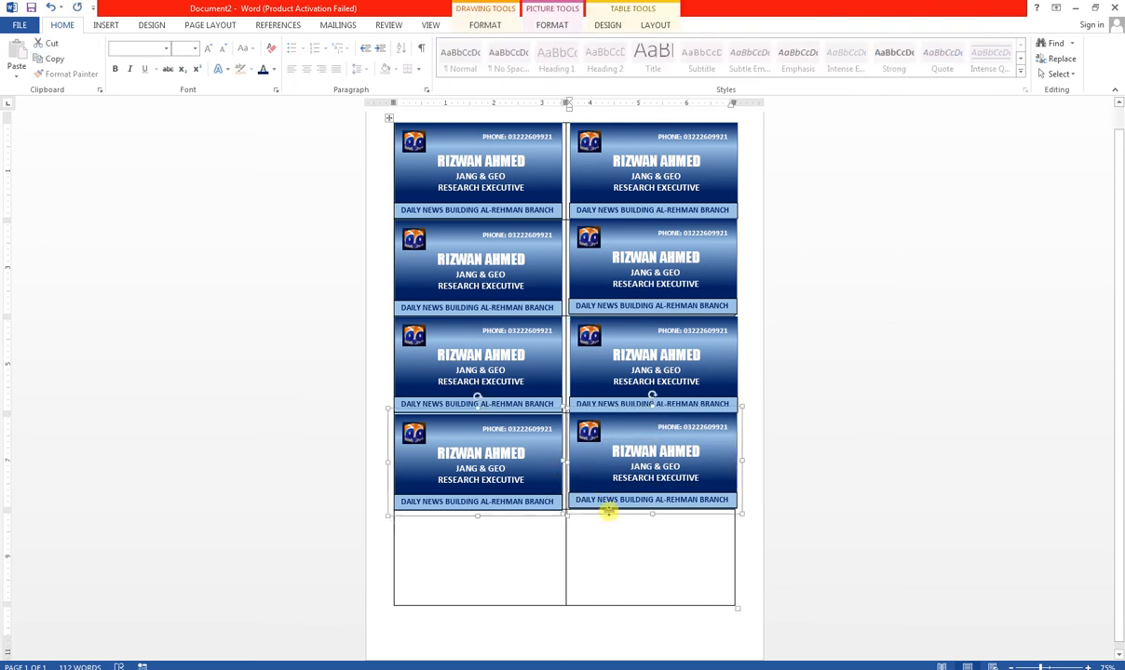
pyautogui.moveTo(621, 513); pyautogui.dragTo(611, 600)
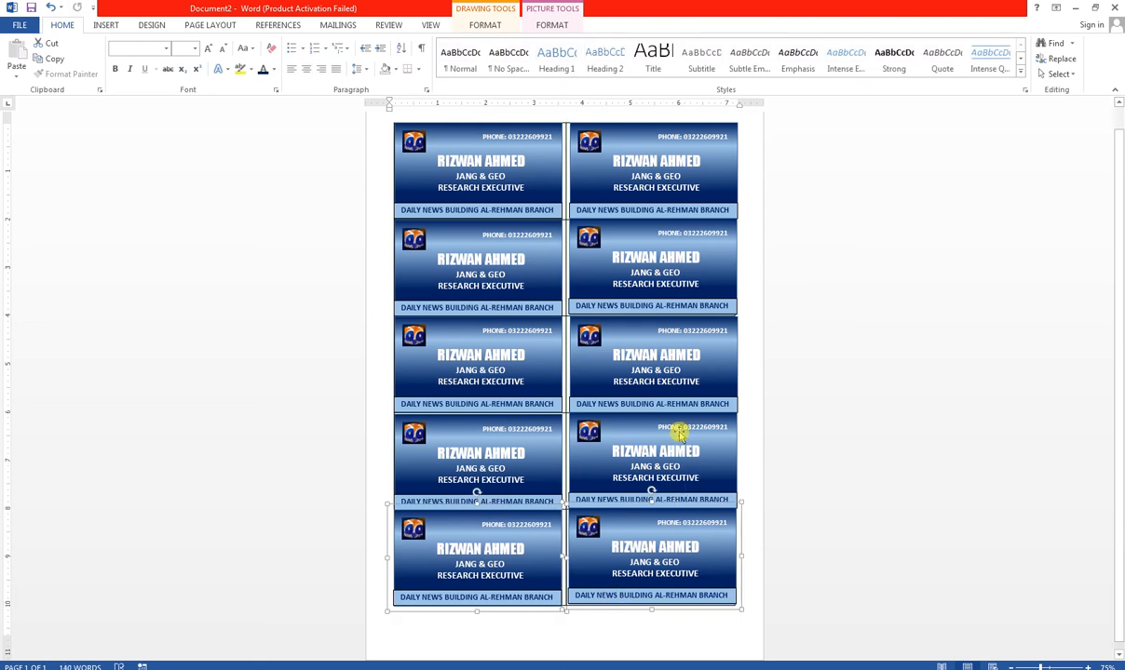